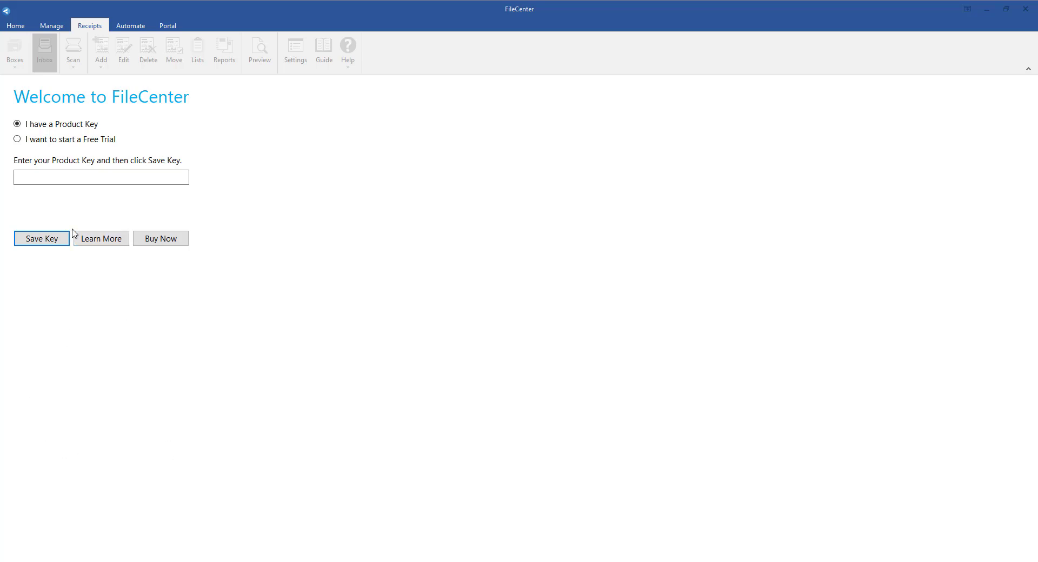
- Enter and save the product key to activate FileCenter, and dismiss the startup tips and the trial notice
click(63, 180)
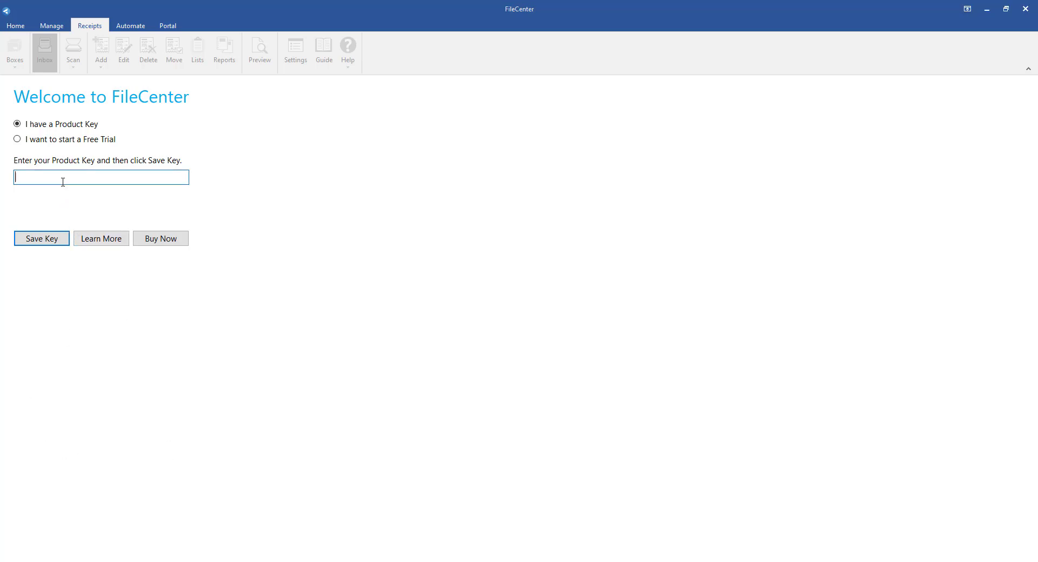
key(ctrl+v)
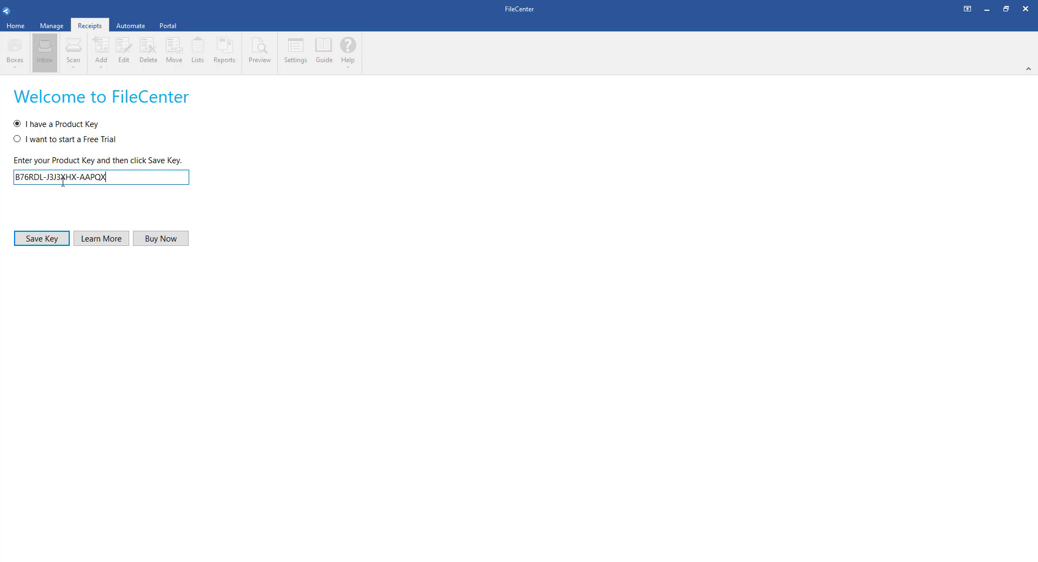
click(54, 242)
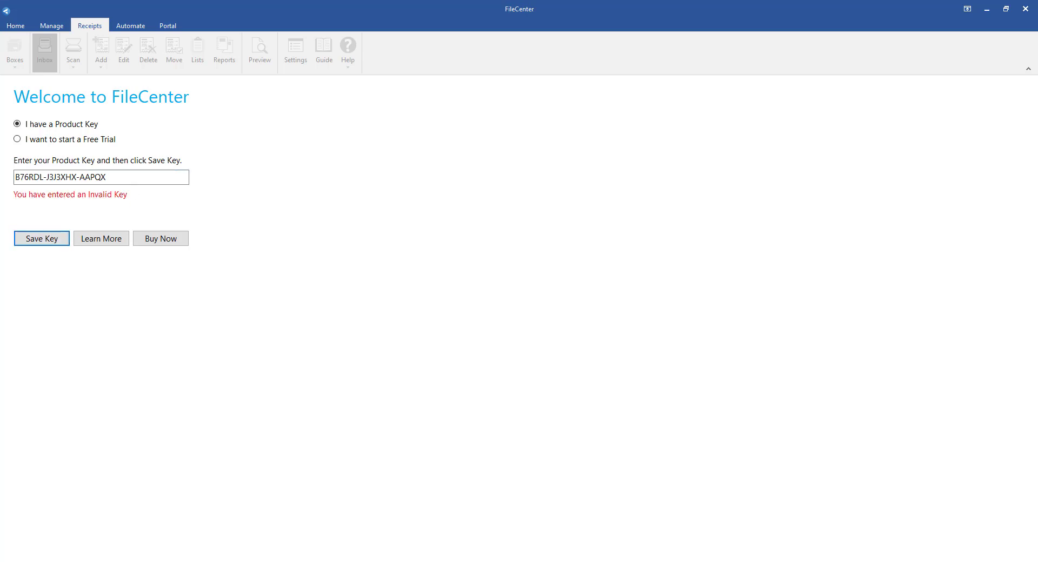
click(18, 178)
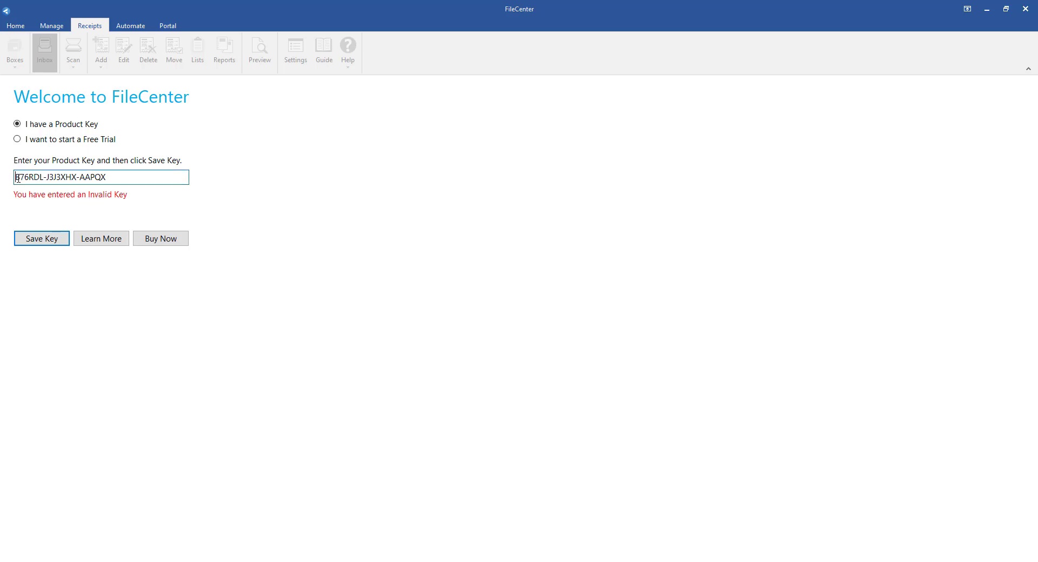
text(M)
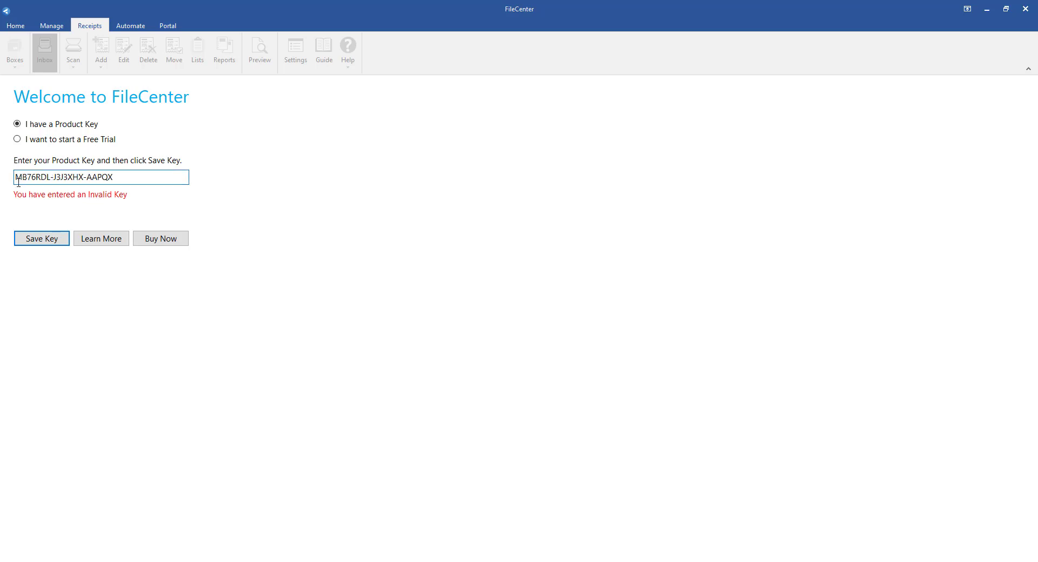
click(31, 243)
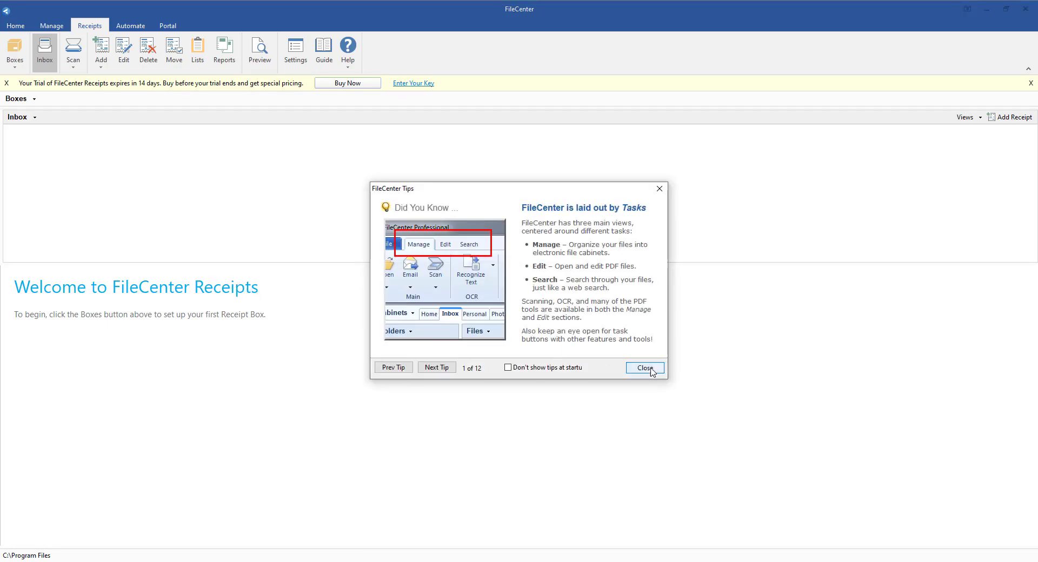
click(649, 368)
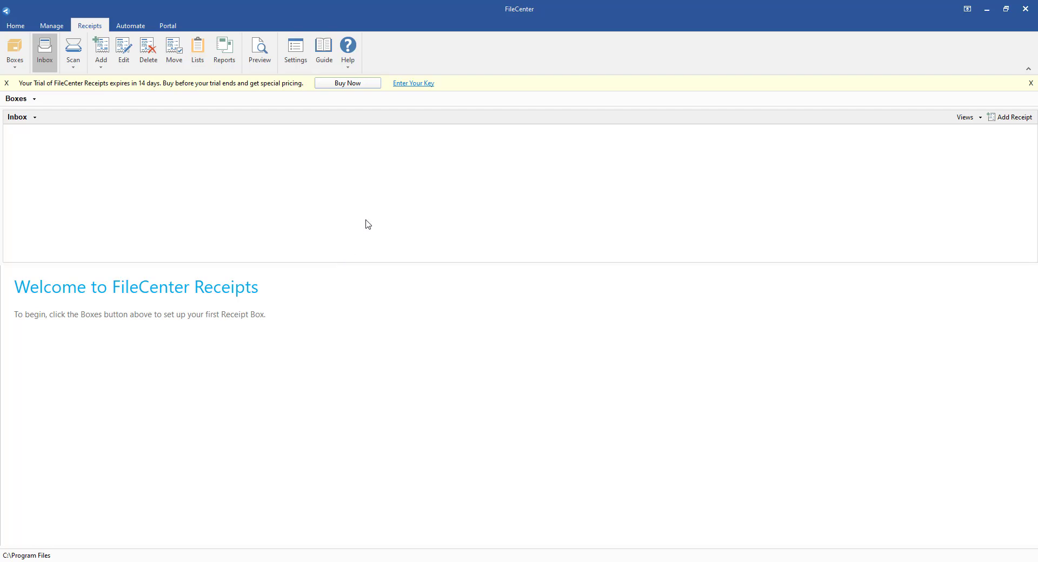
click(7, 83)
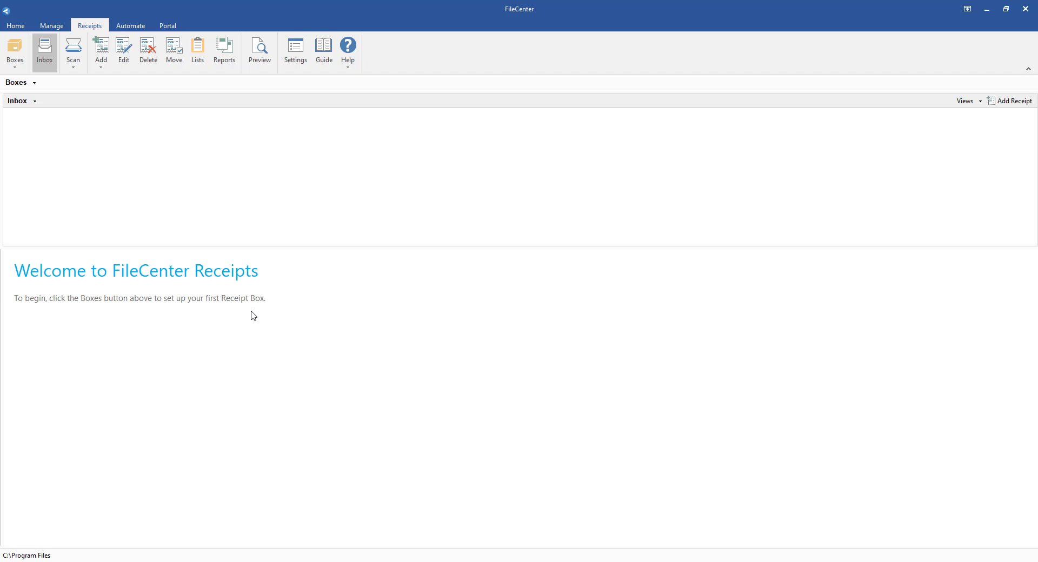
- Add a receipt box named "2021 Personal" in the default location, with third-party integration left at None
click(18, 83)
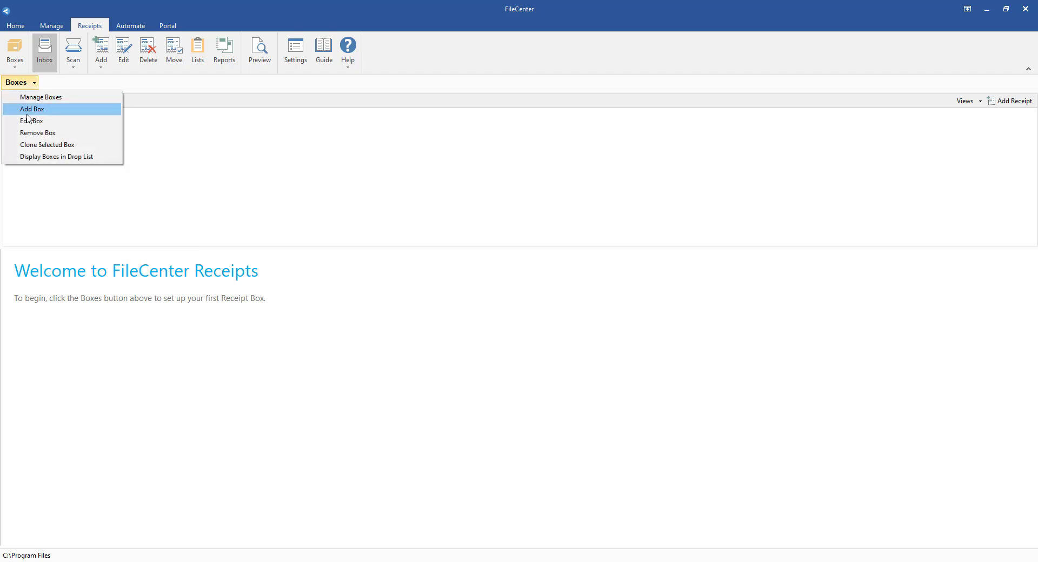
click(16, 47)
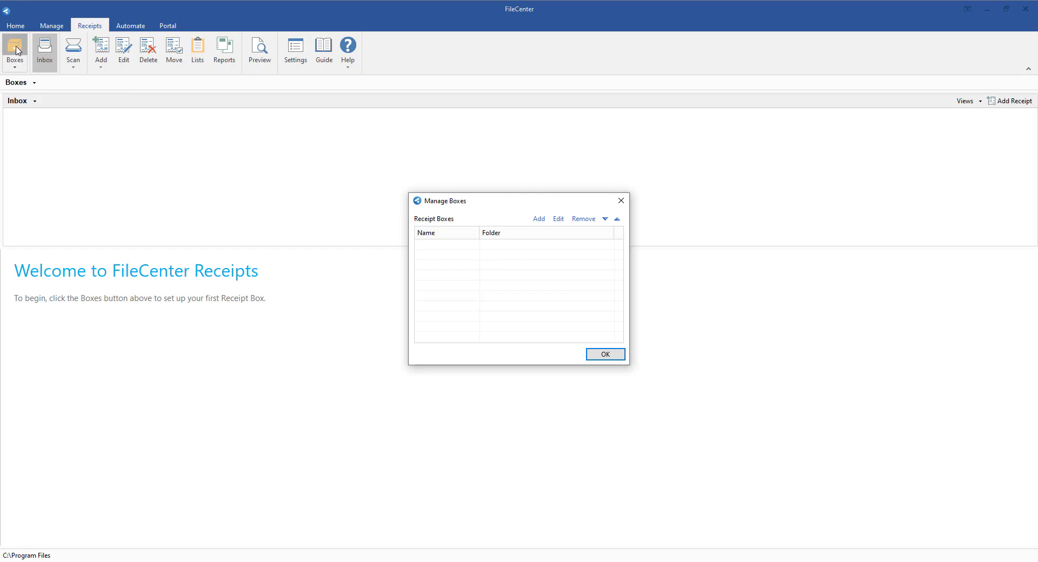
click(536, 219)
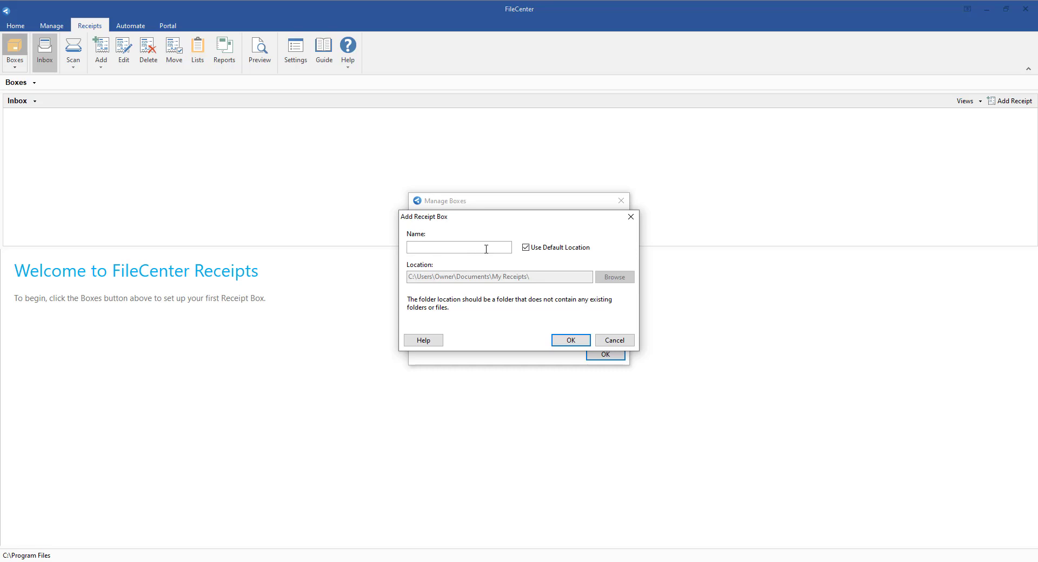
text(2021 Personal)
click(571, 341)
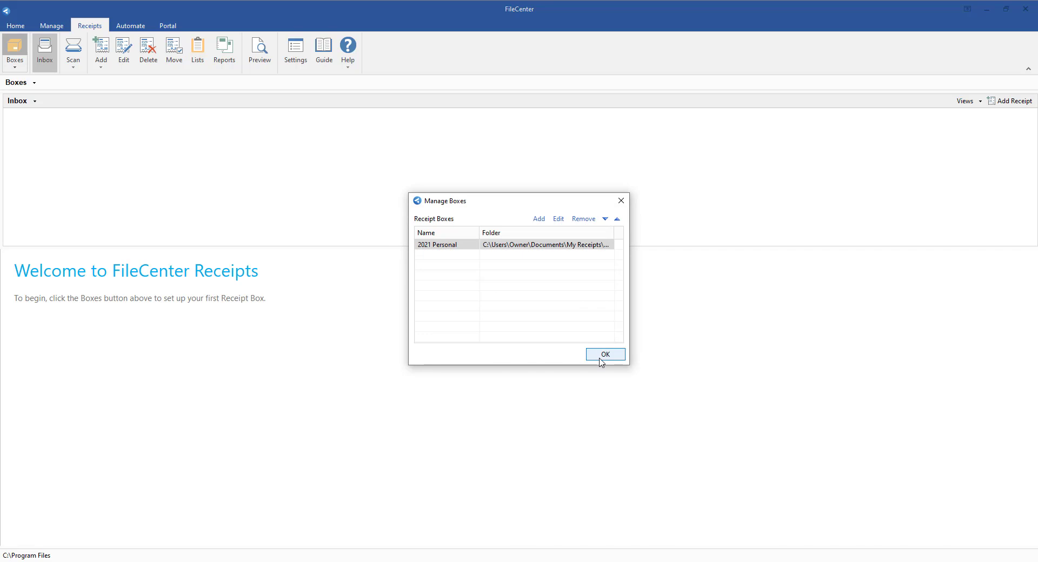
click(602, 355)
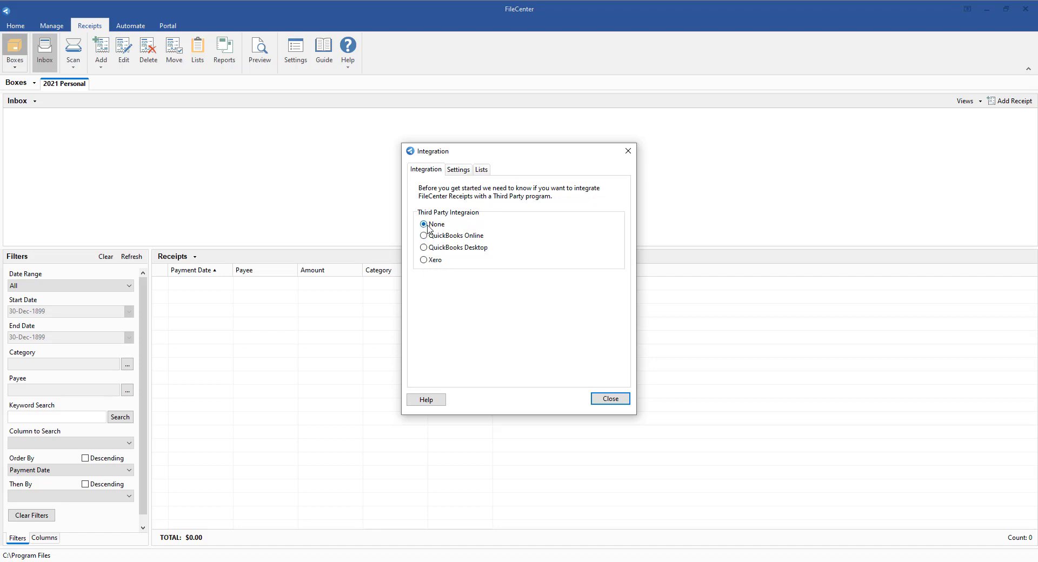
click(610, 399)
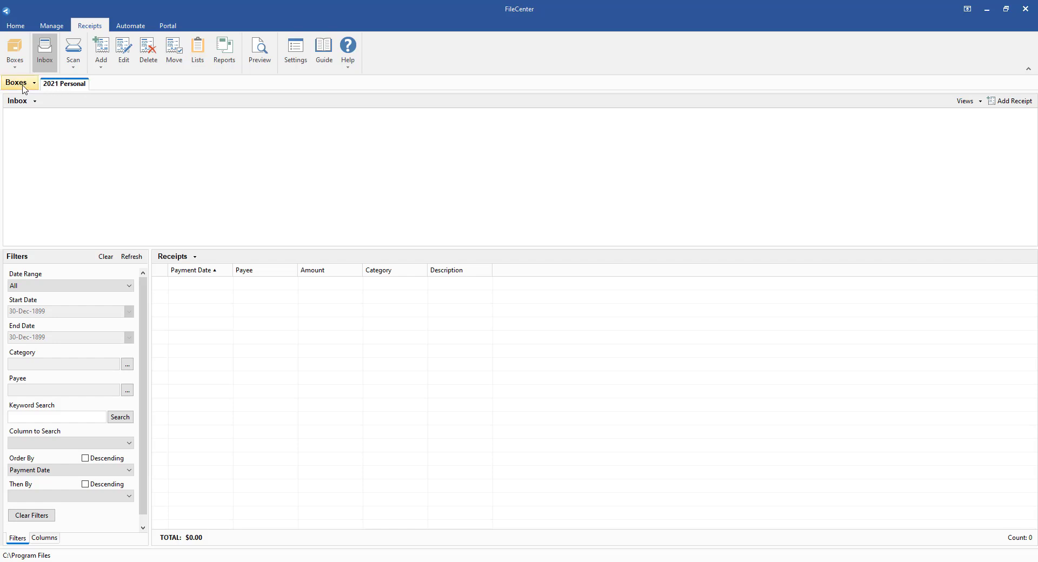
- Add a second receipt box named "QBO" in the default location
click(15, 51)
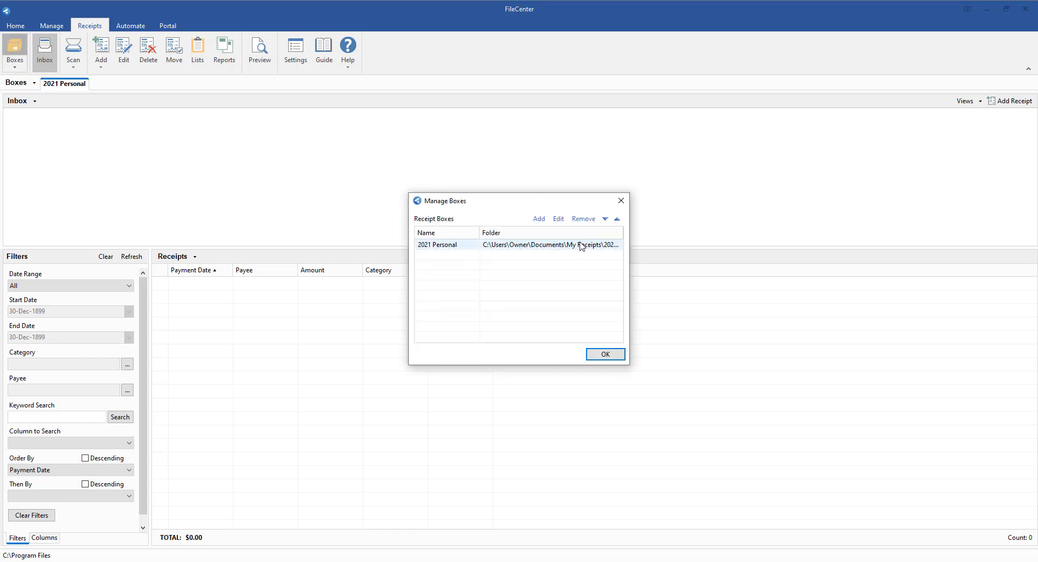
click(538, 218)
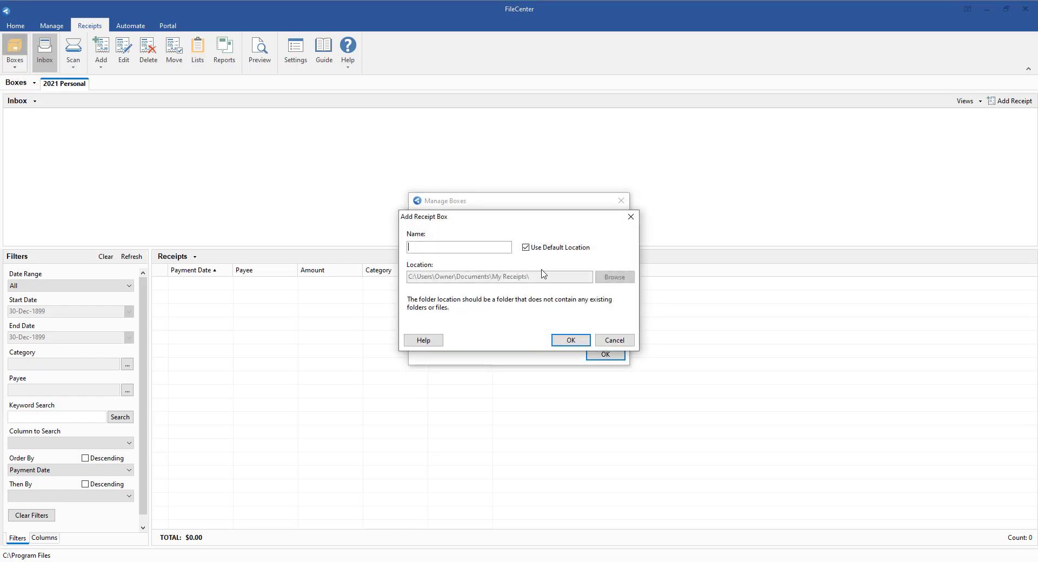
text(QBO)
click(558, 342)
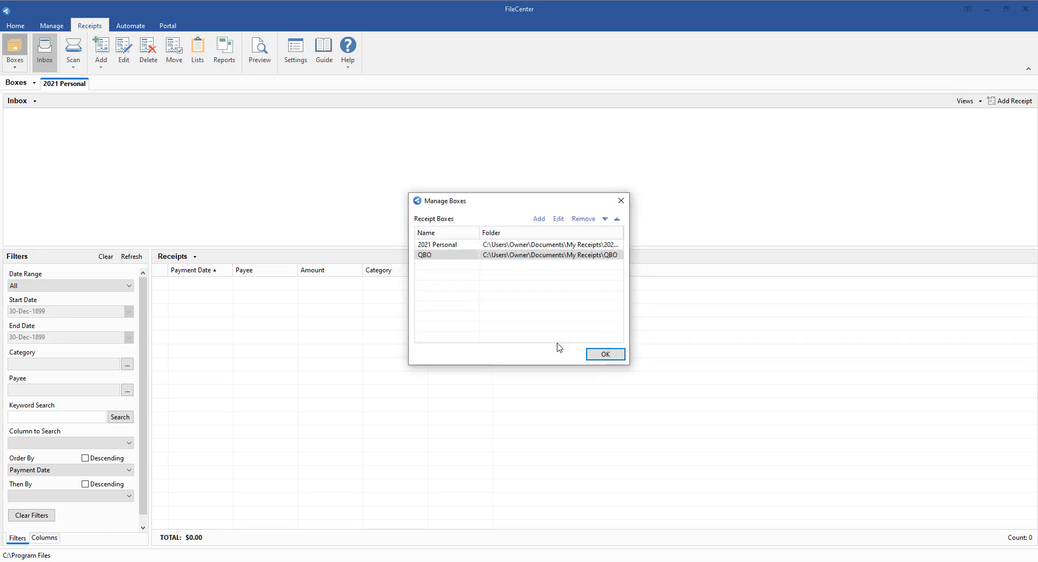
click(605, 355)
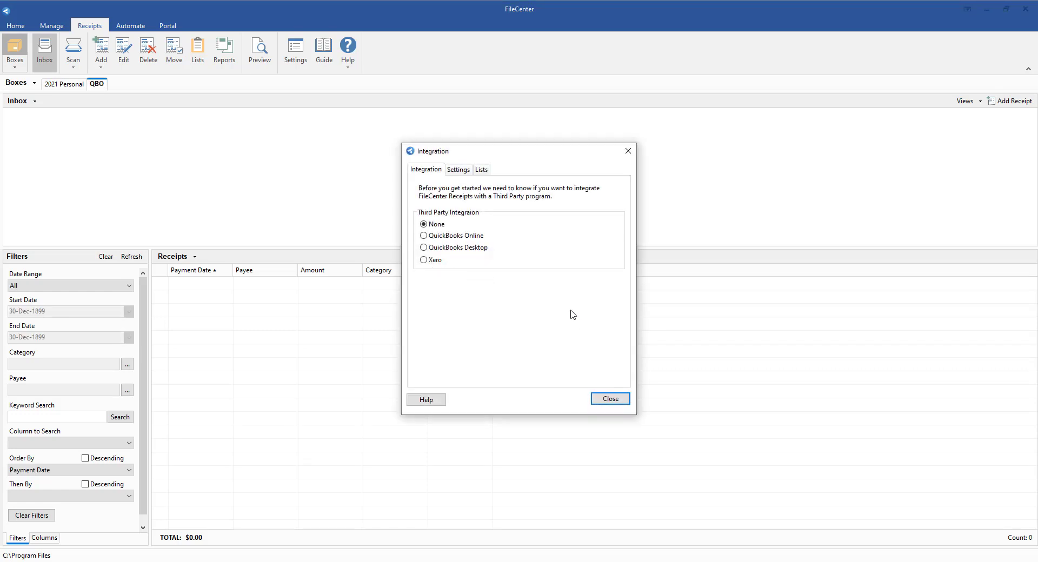
- Set the QBO box's third-party integration to QuickBooks Online and bring up the Intuit sign-in page in the maximized browser
click(464, 238)
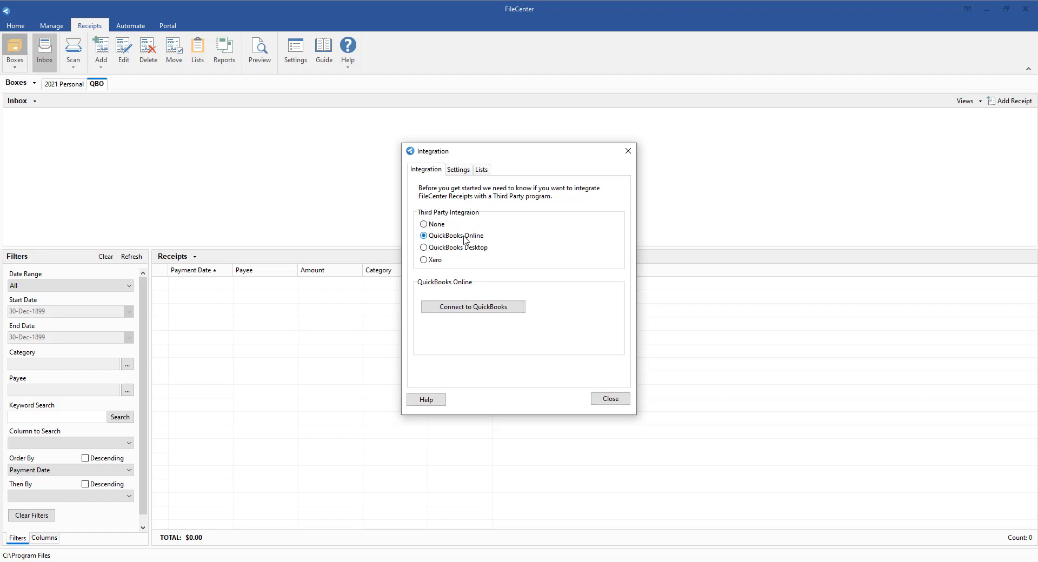
click(477, 312)
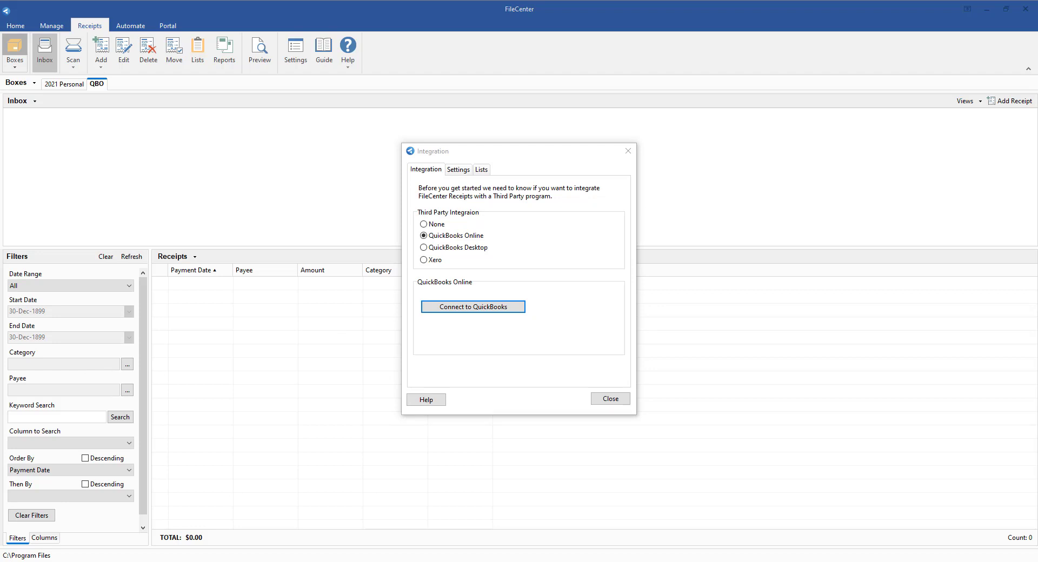
drag(118, 561, 61, 101)
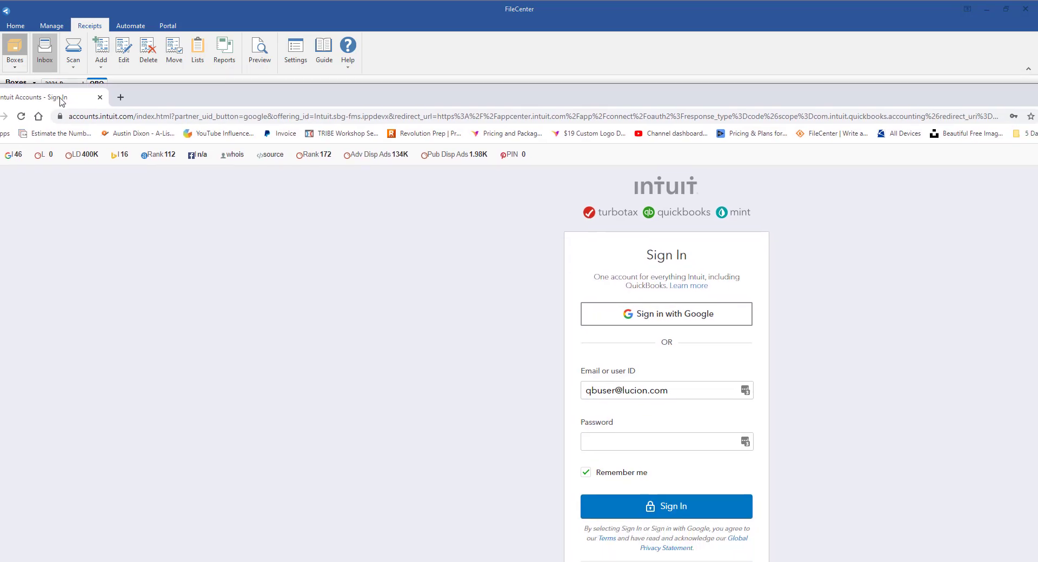
double_click(194, 93)
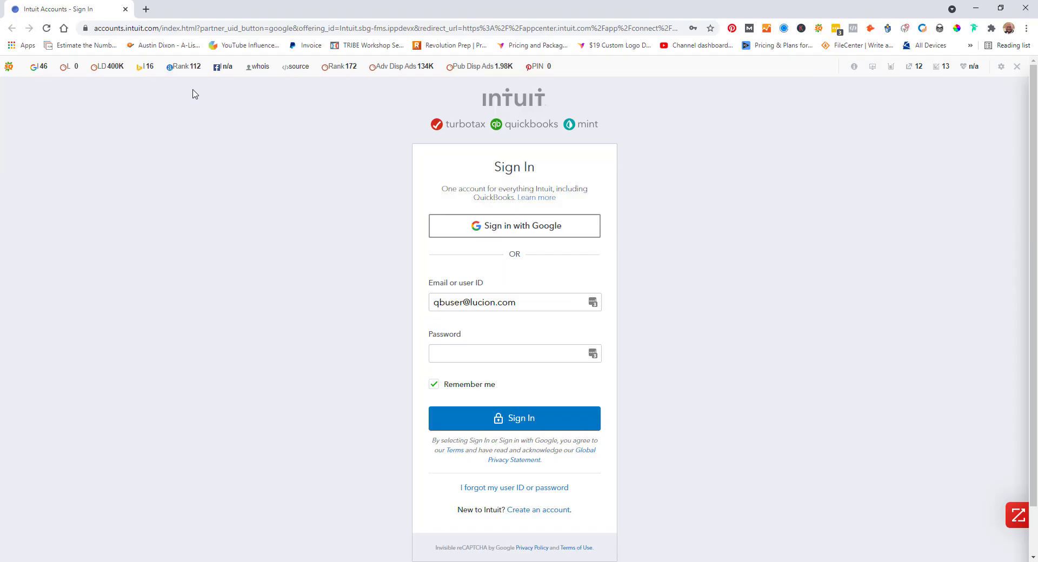
- Sign in to Intuit with the saved account credentials, filling in the account password
click(476, 354)
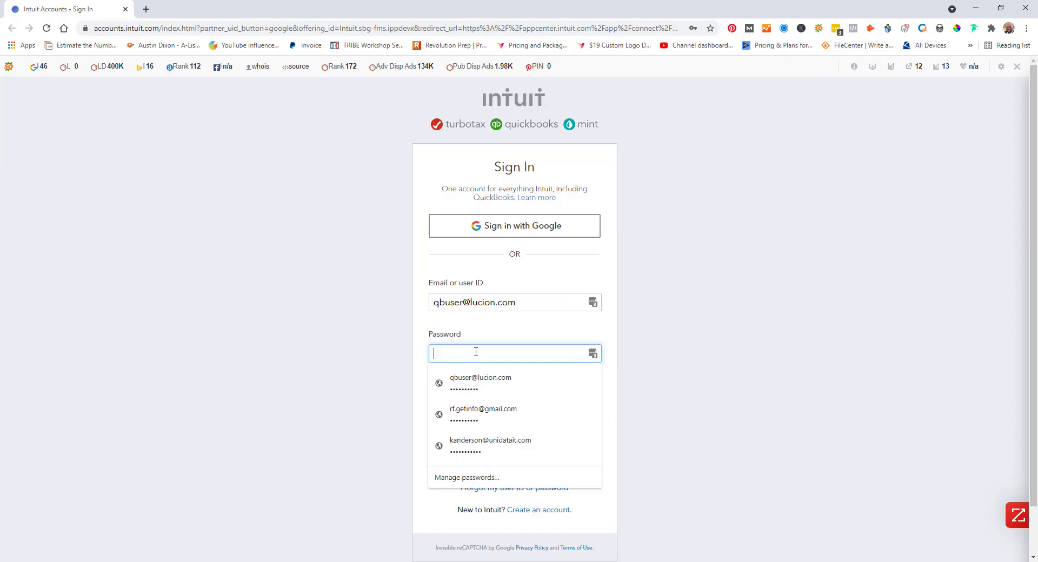
click(566, 377)
click(514, 419)
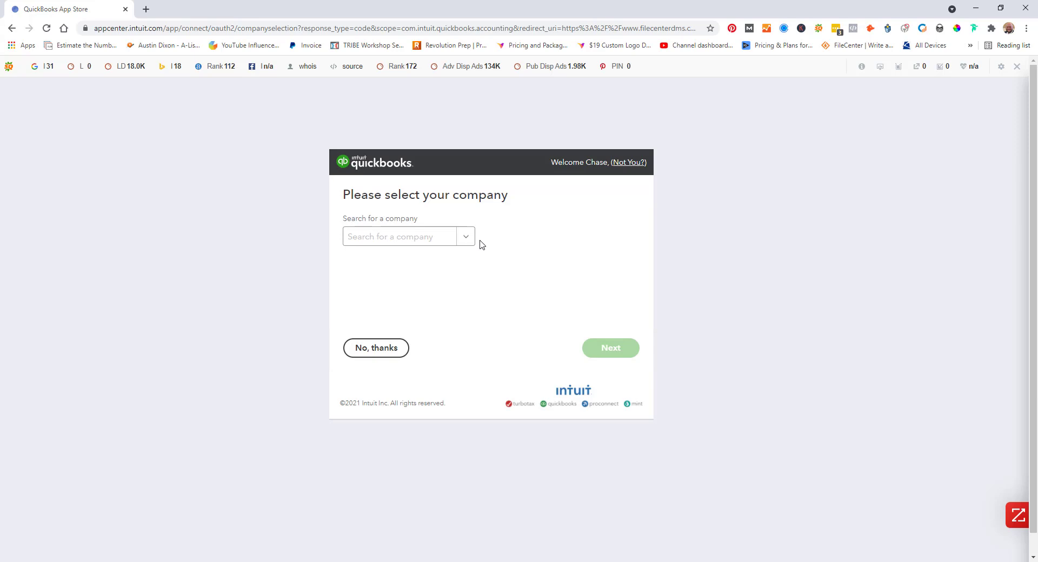
- Connect the QBO box to the Trend Consulting company and allow FileCenter through the firewall on private networks
click(467, 240)
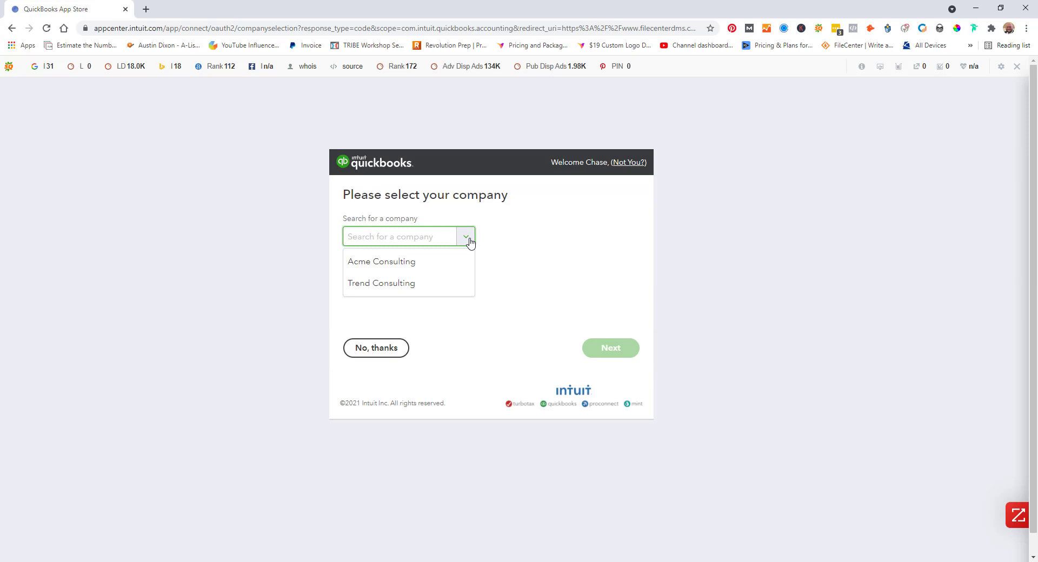
click(402, 292)
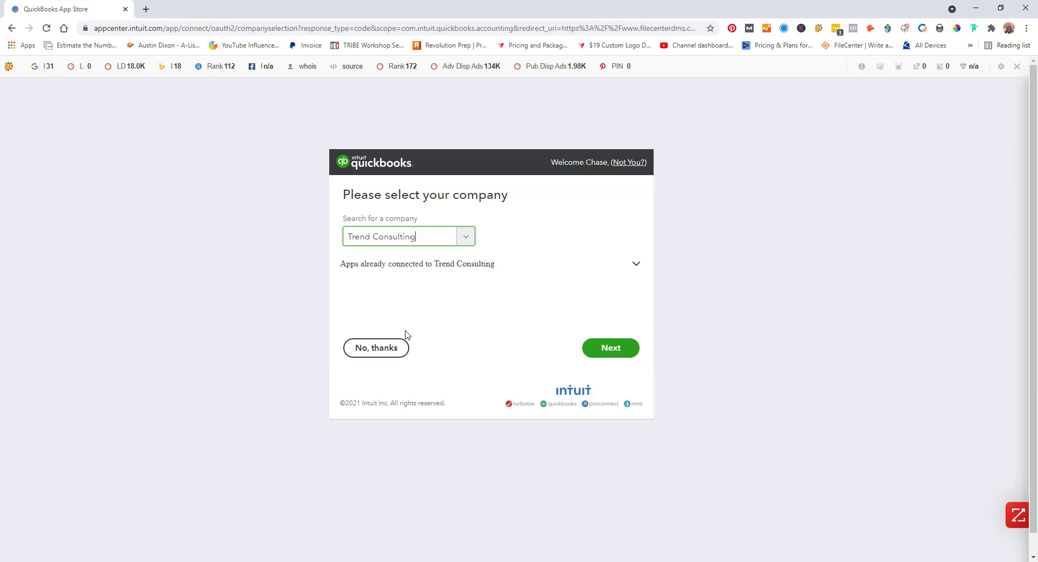
click(611, 354)
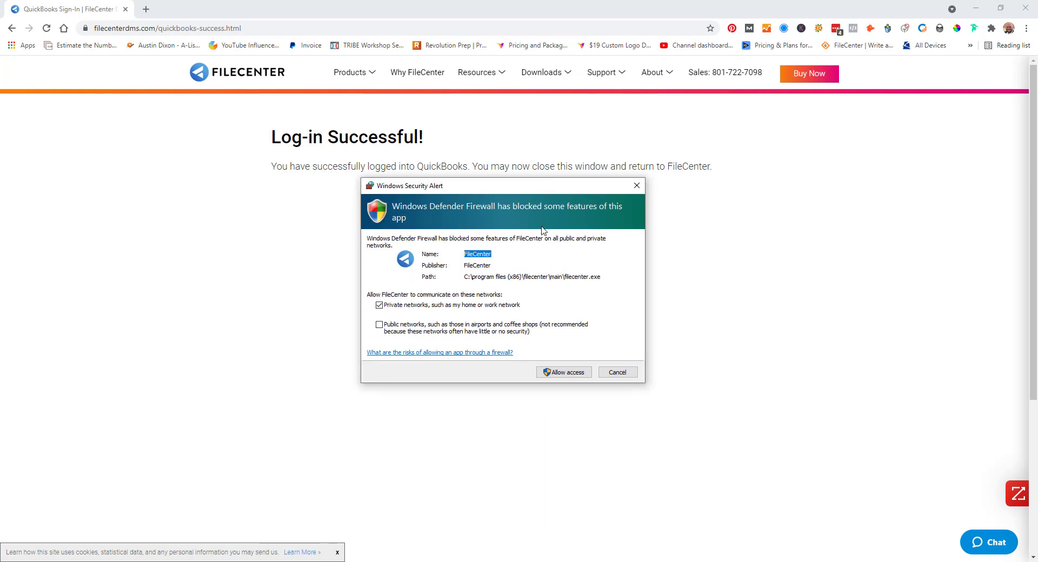
click(559, 377)
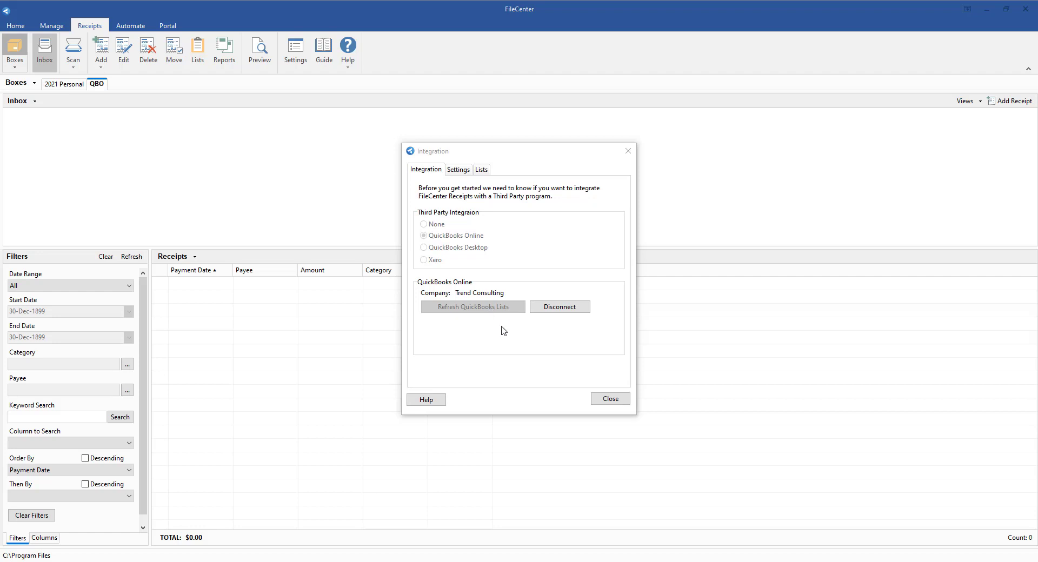
click(597, 400)
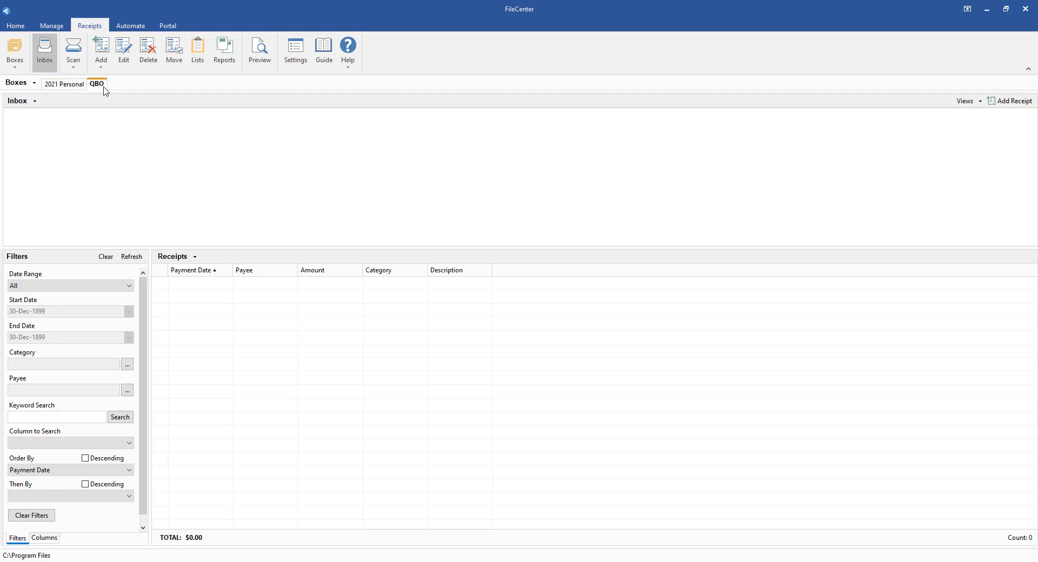
- Compare the 2021 Personal and QBO boxes, and examine the QBO box's Payees list and the available list types
click(72, 86)
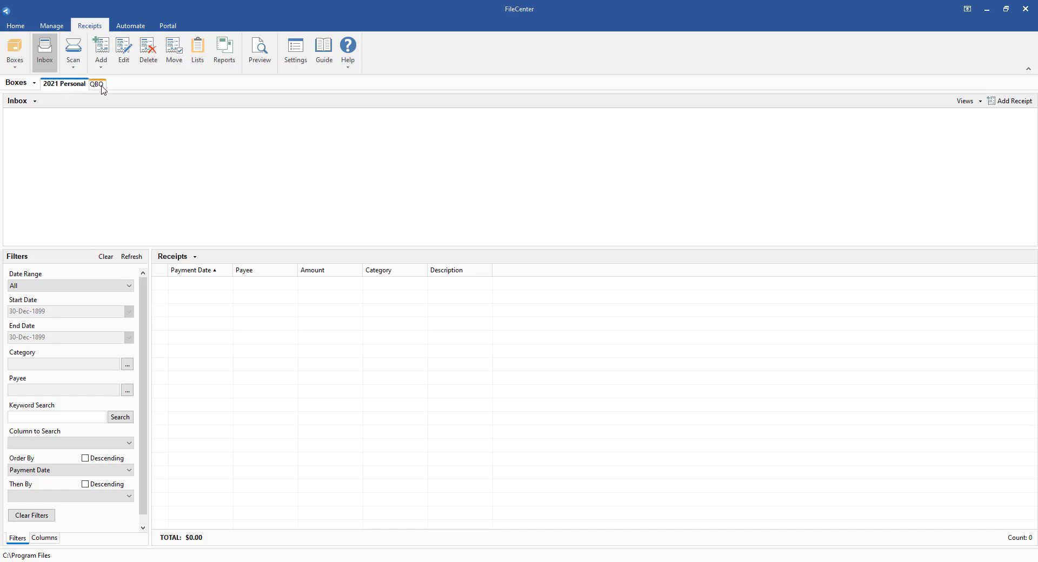
click(98, 84)
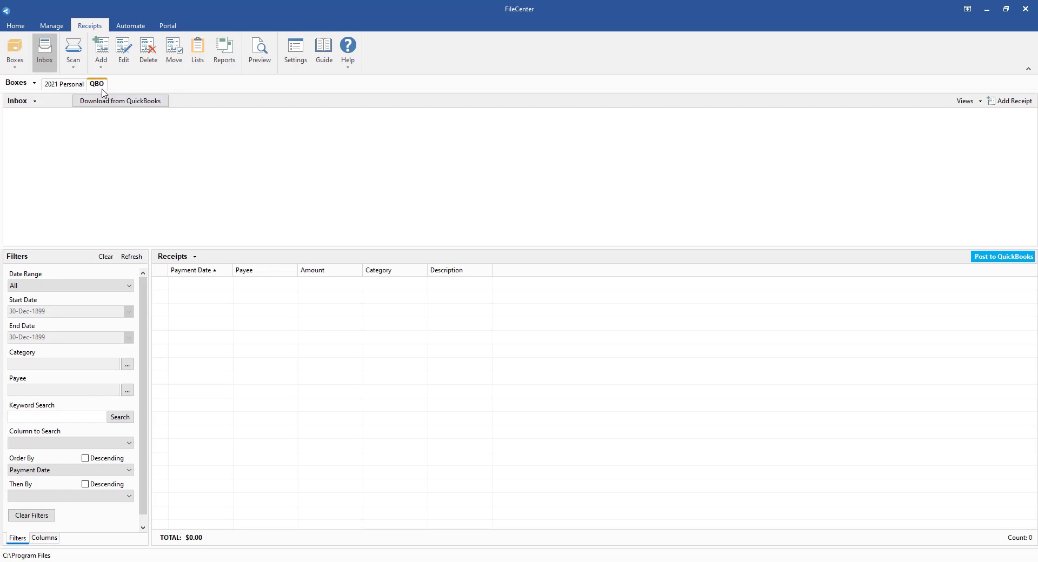
click(197, 51)
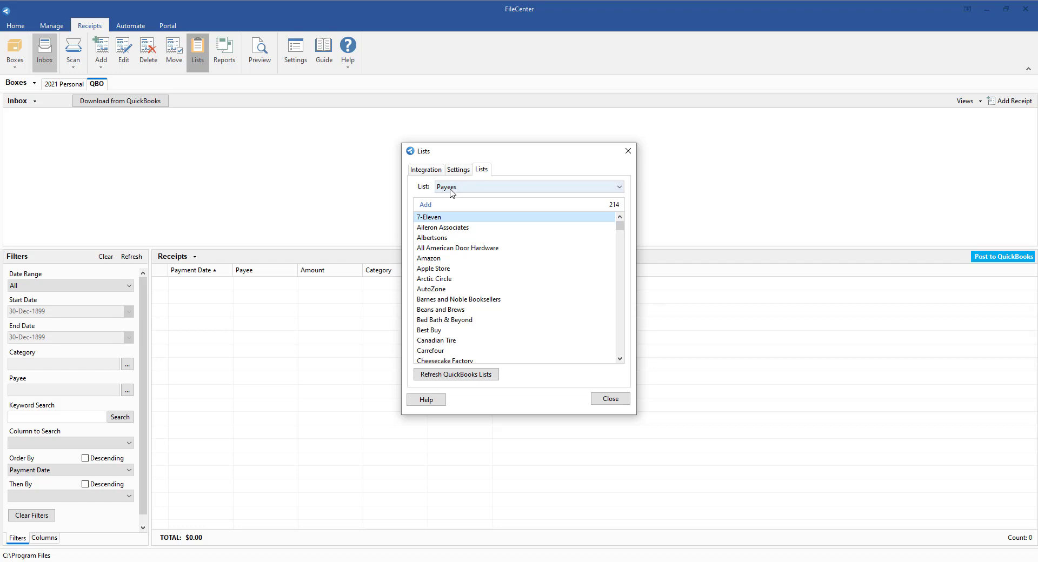
click(448, 187)
click(448, 187)
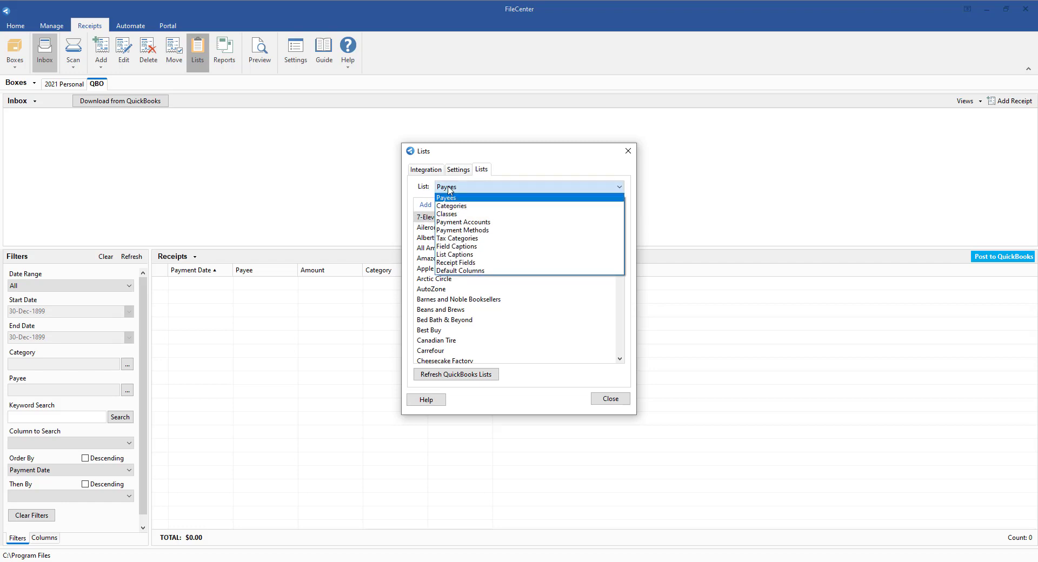
click(448, 188)
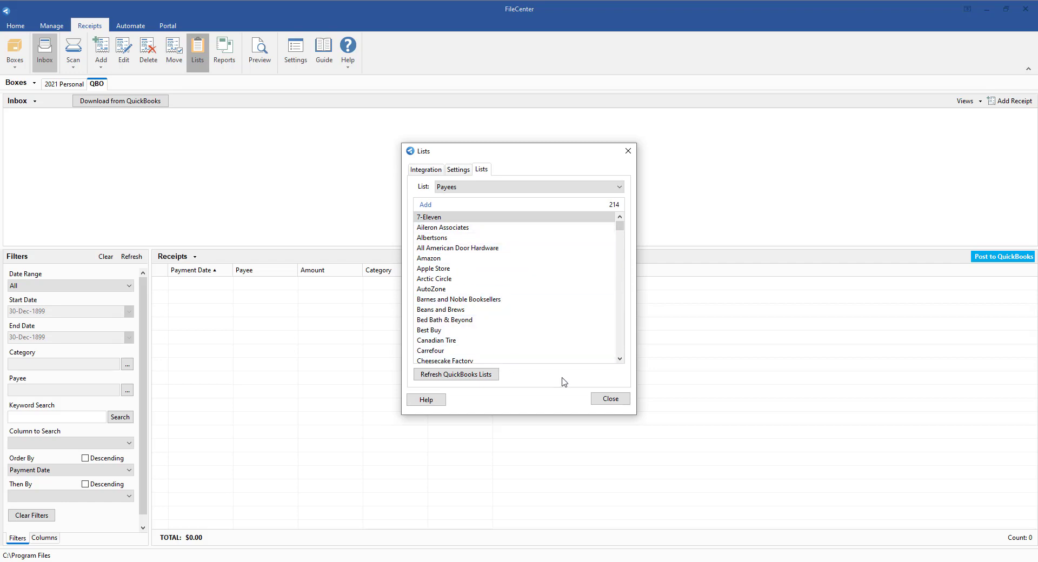
- Switch from the QBO box to the 2021 Personal box and examine its Payees list
click(598, 399)
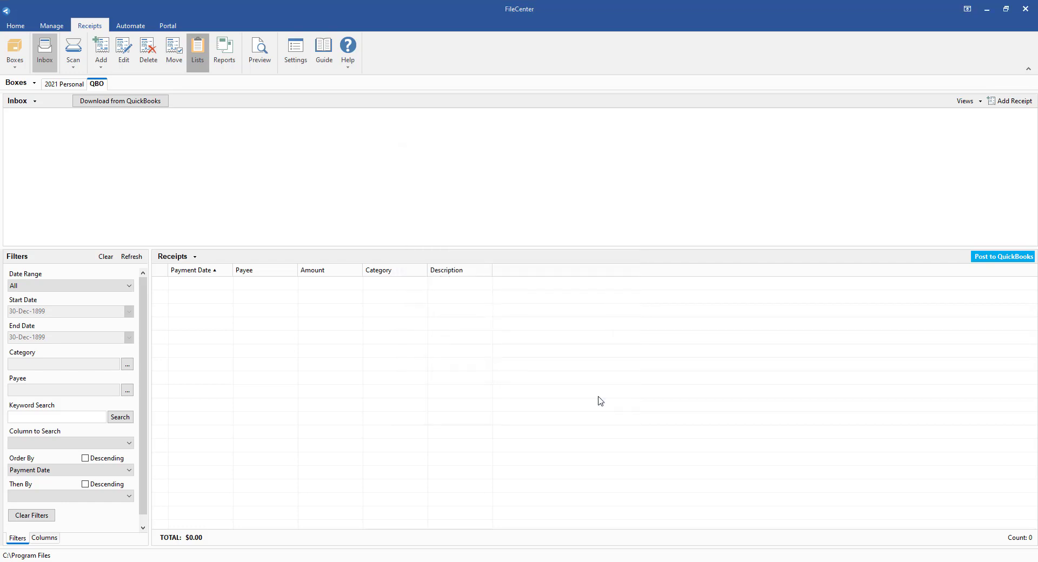
click(74, 87)
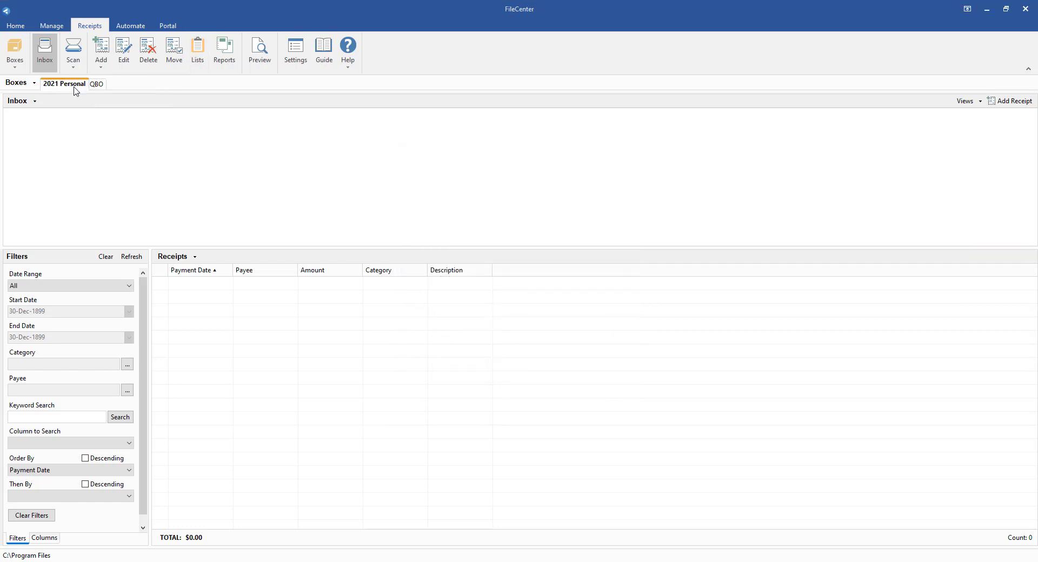
click(199, 49)
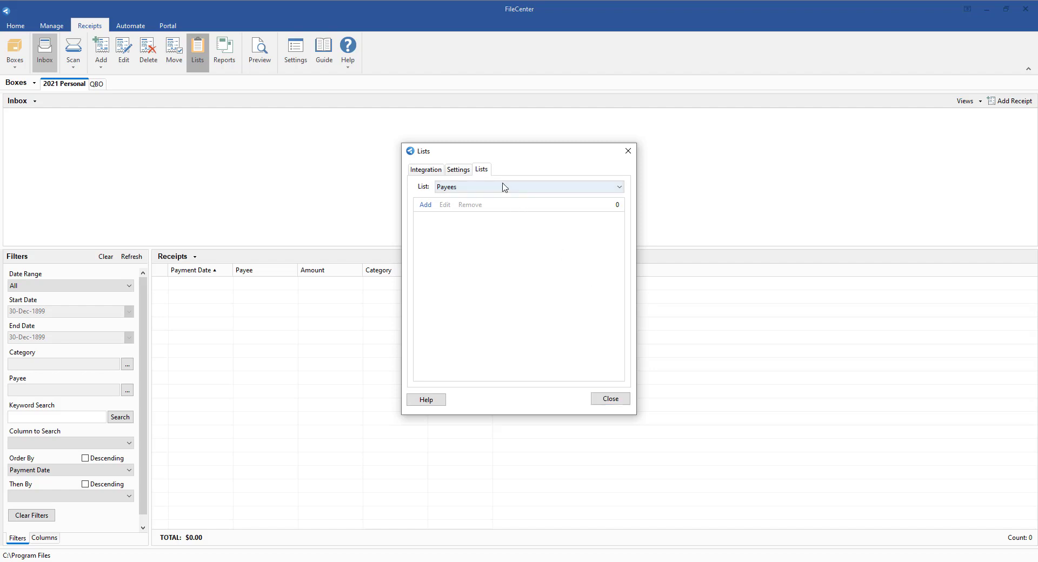
click(611, 399)
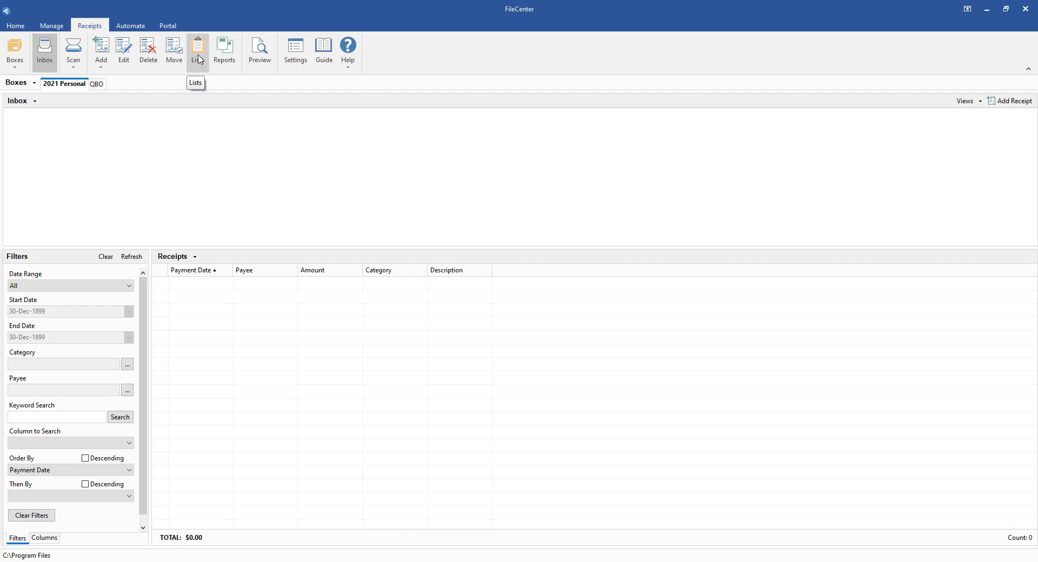
- Enable automatic analysis of new receipts in the Receipts settings
click(296, 51)
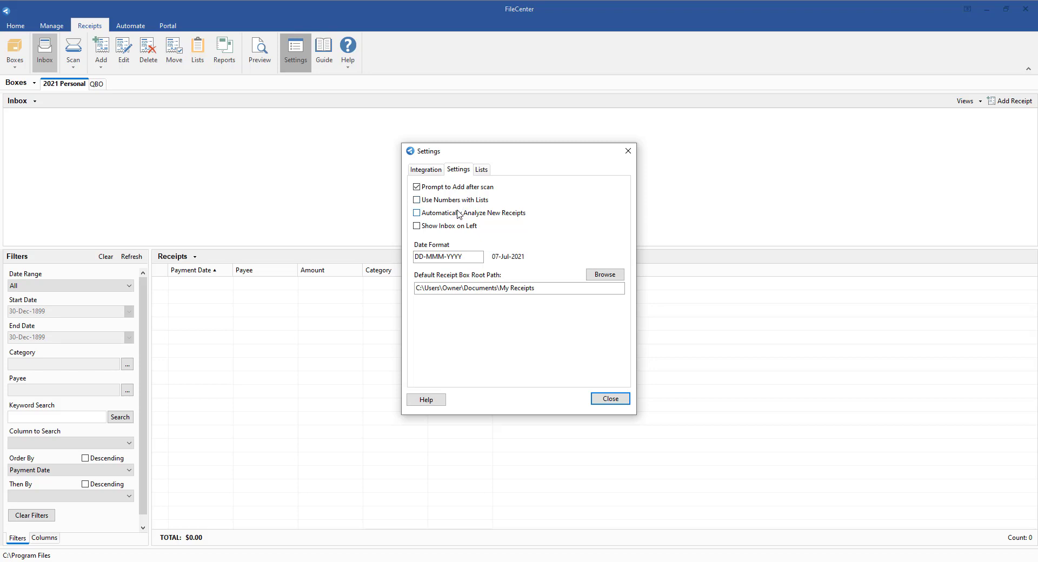
click(416, 214)
click(627, 151)
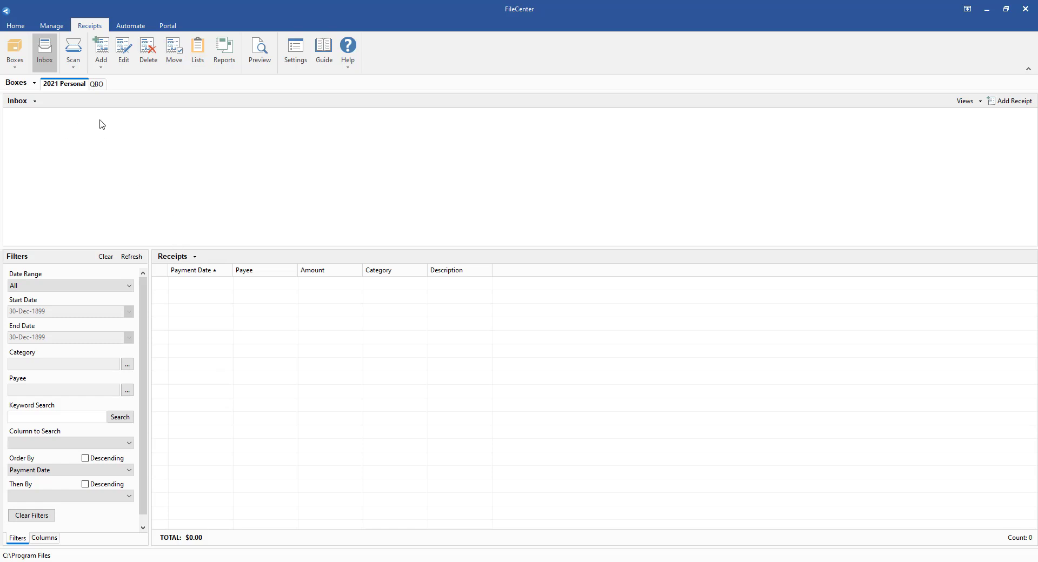
- Turn on the Show Inbox on Left option in the Receipts settings
click(296, 52)
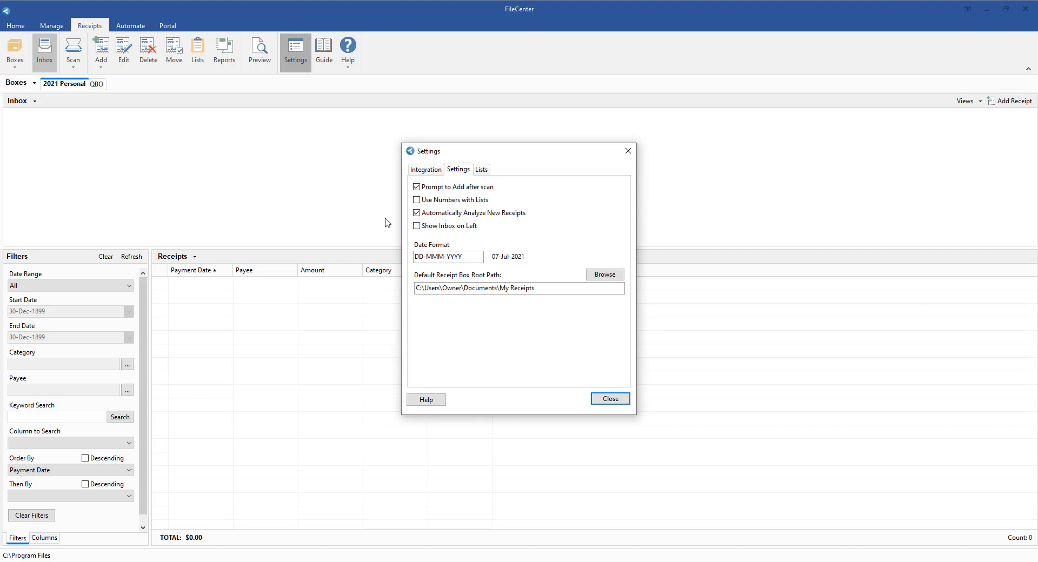
click(430, 228)
click(616, 399)
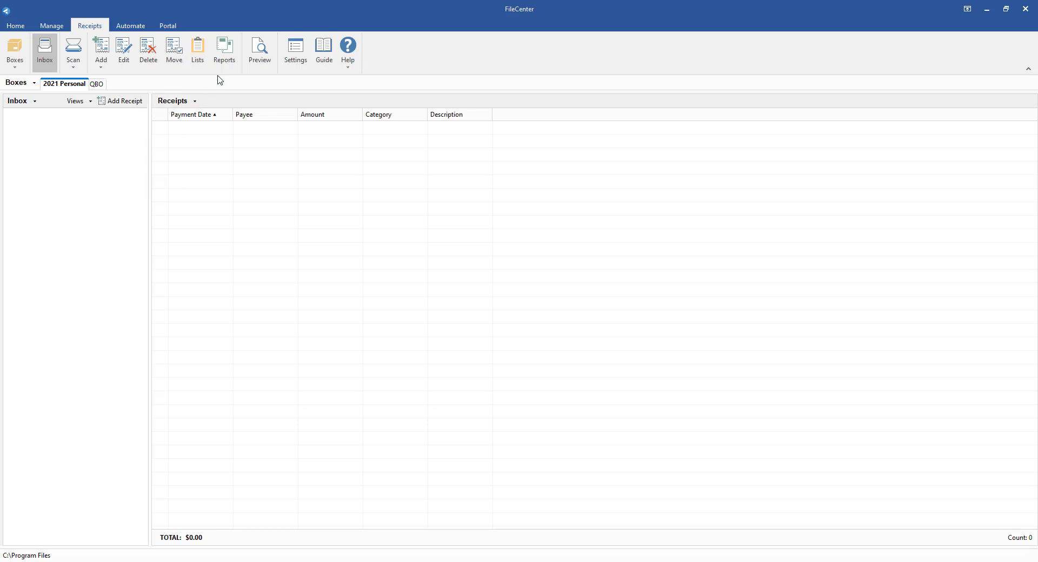
- Turn off Show Inbox on Left and set the receipts date format to YYYY-MM-DD
click(297, 61)
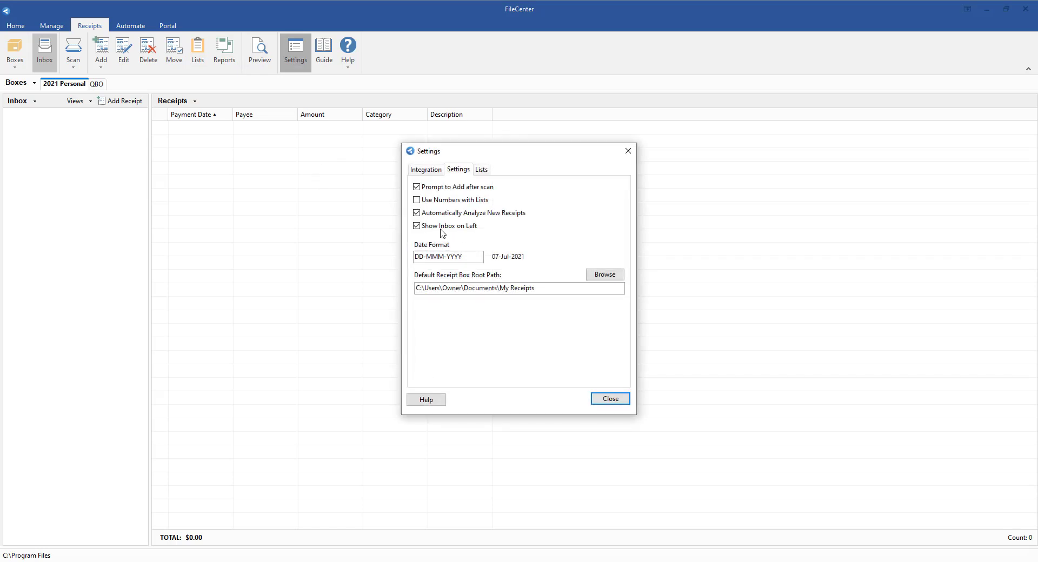
click(442, 229)
drag(465, 258, 330, 250)
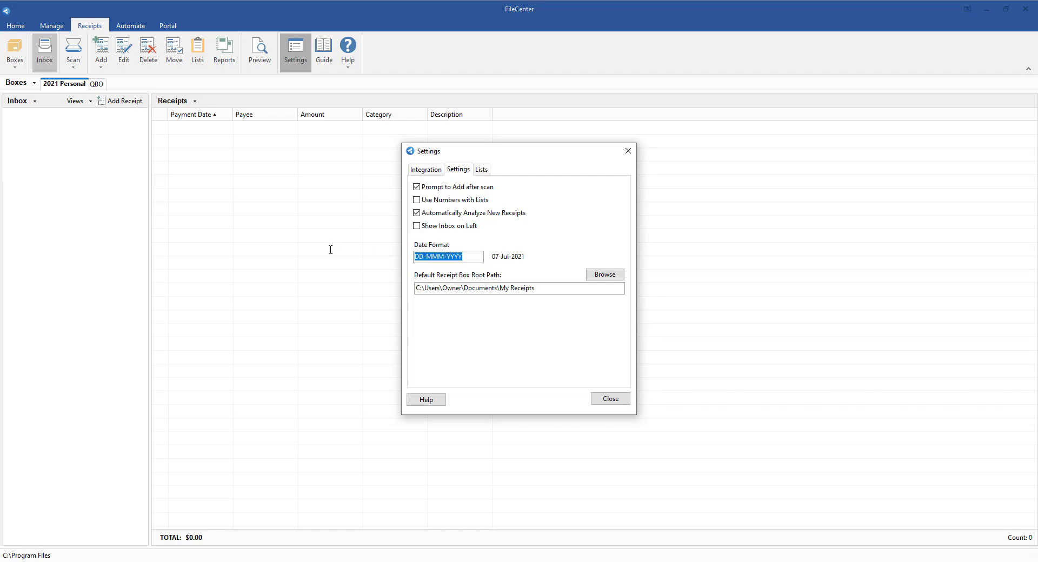
text(YY)
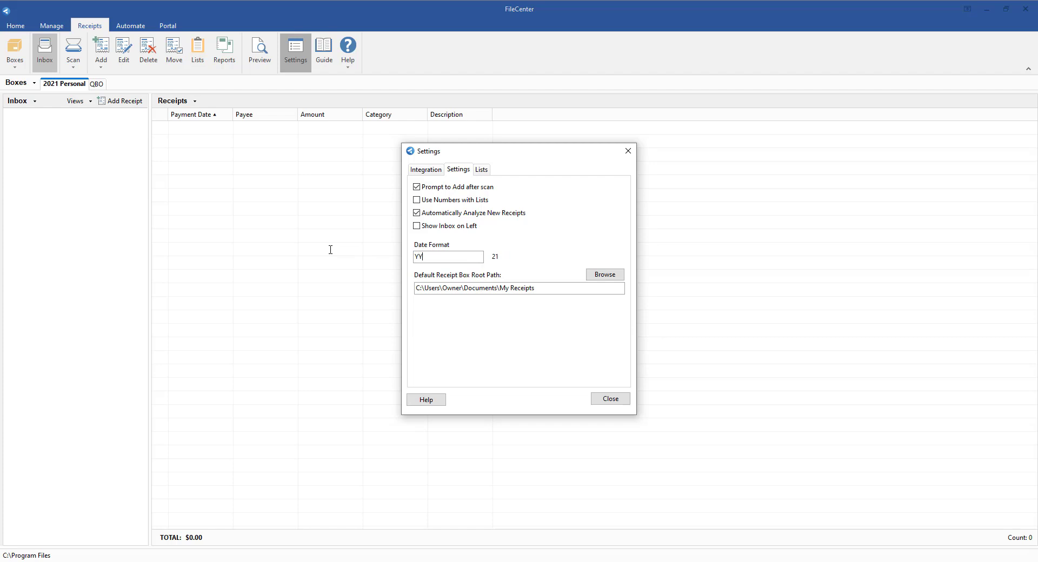
text(-MM-DD)
click(416, 256)
text(YY)
- Browse the default receipt box root path to examine the box folders inside Documents\My Receipts, keeping the current path
click(603, 276)
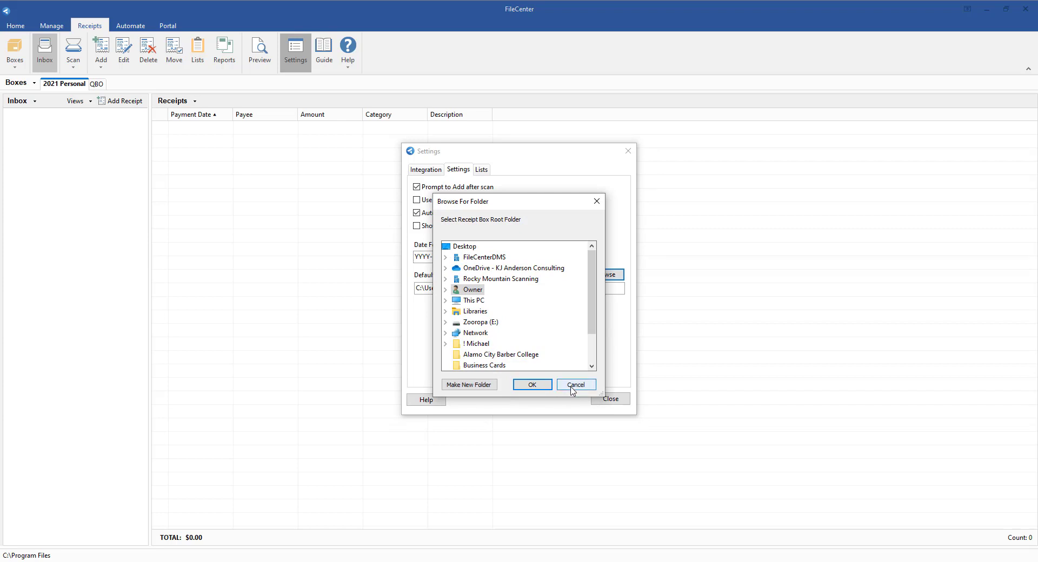
double_click(474, 301)
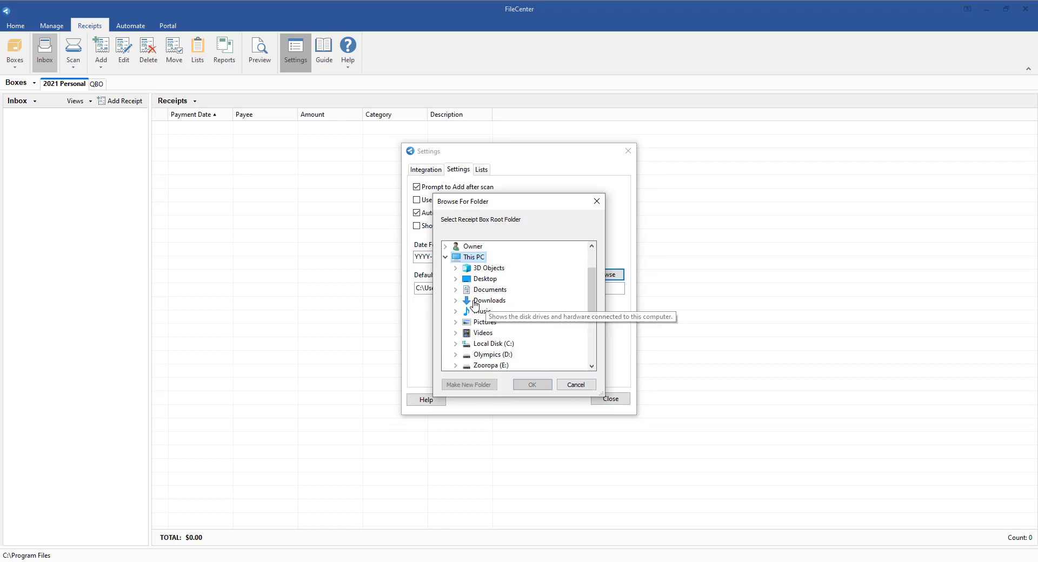
double_click(475, 290)
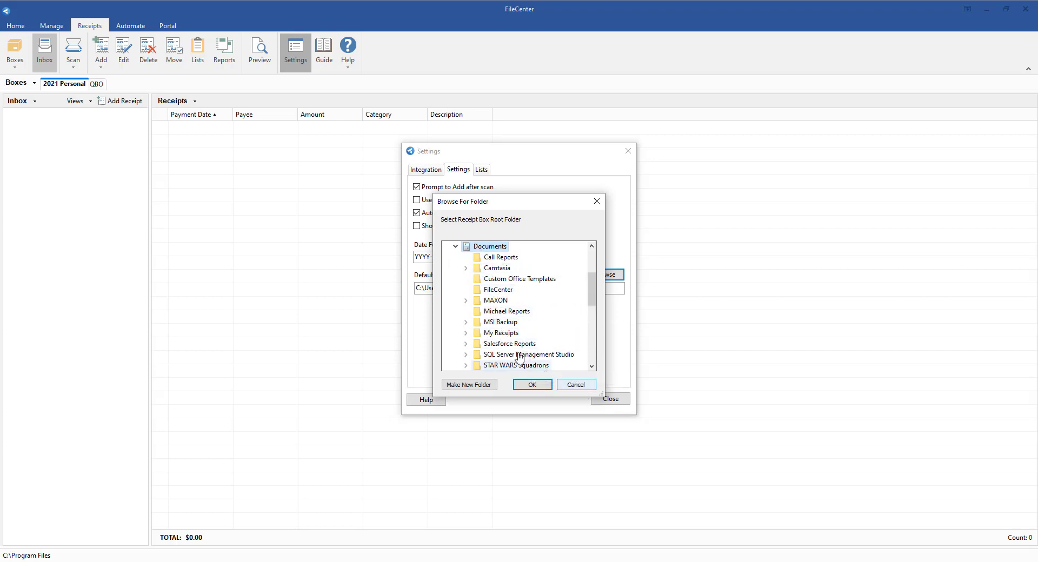
click(466, 333)
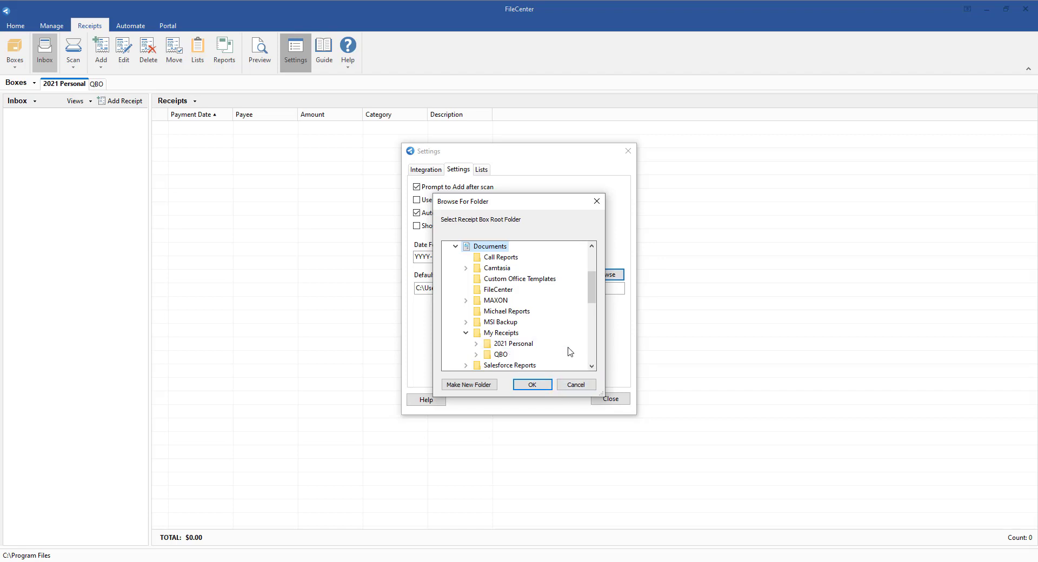
click(574, 385)
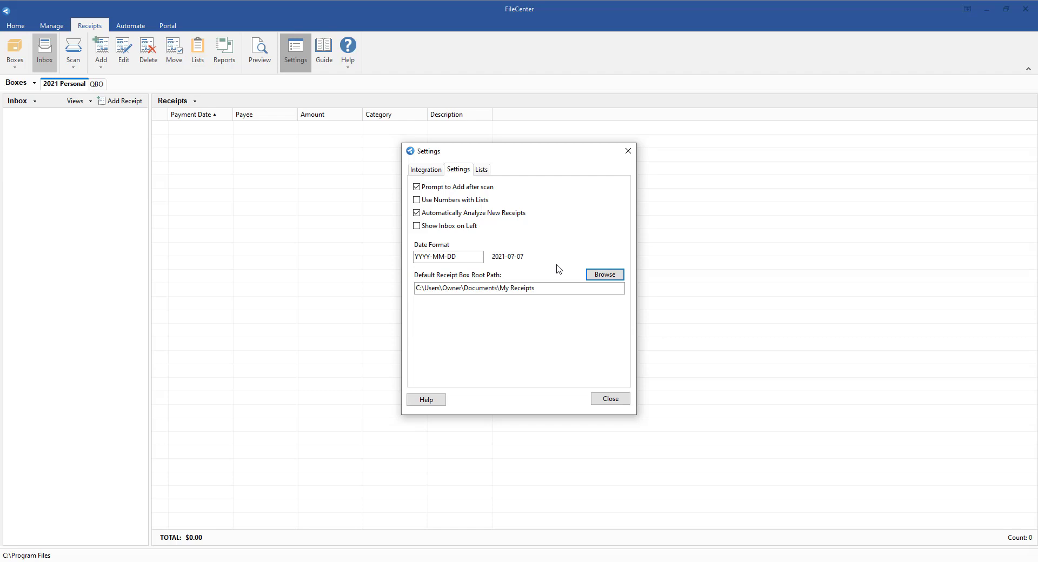
- Add Costco as a single item to the 2021 Personal box's Payees list
click(446, 188)
click(482, 170)
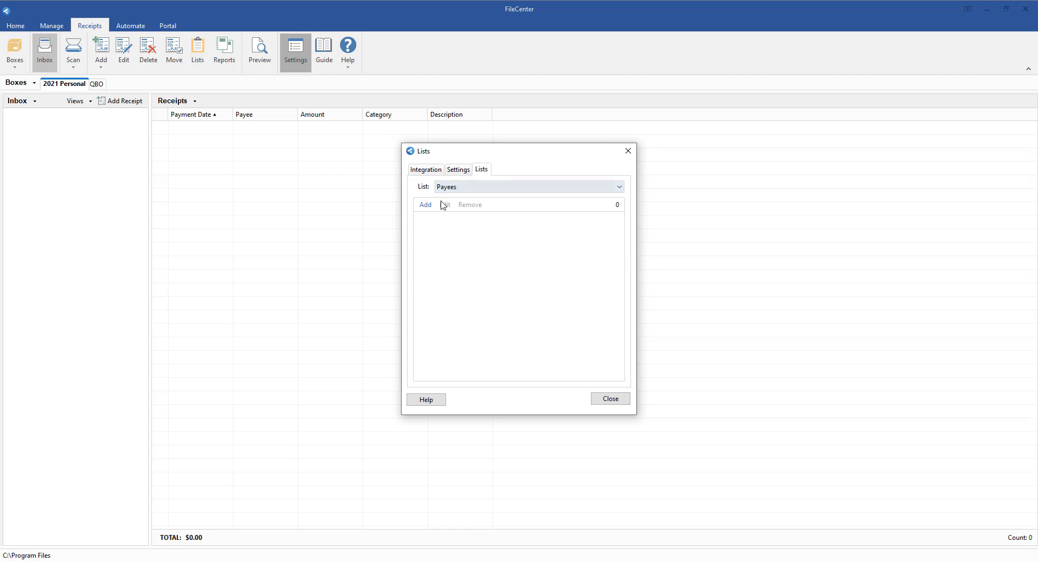
click(425, 208)
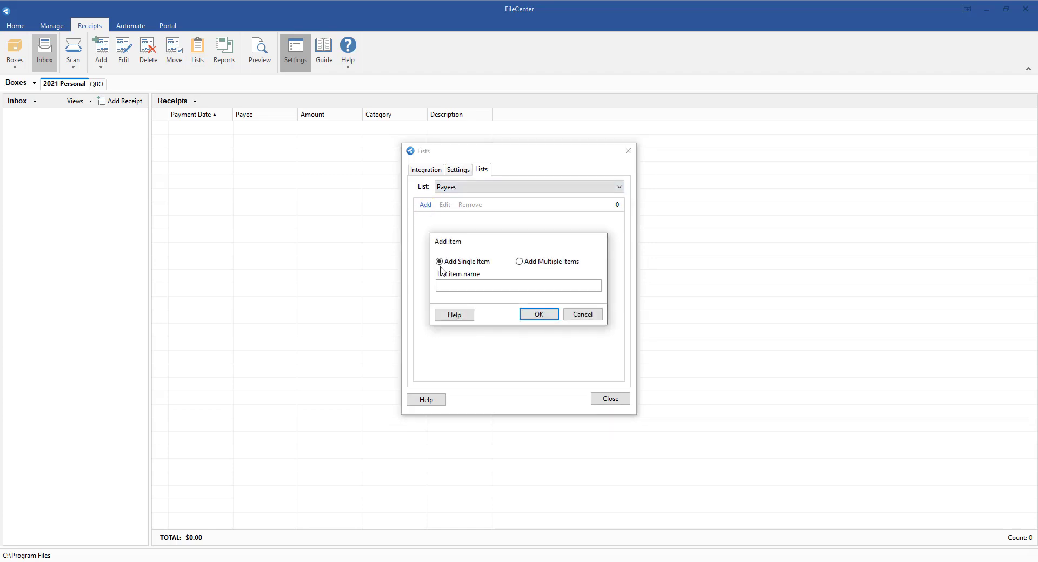
text(Costco)
click(543, 316)
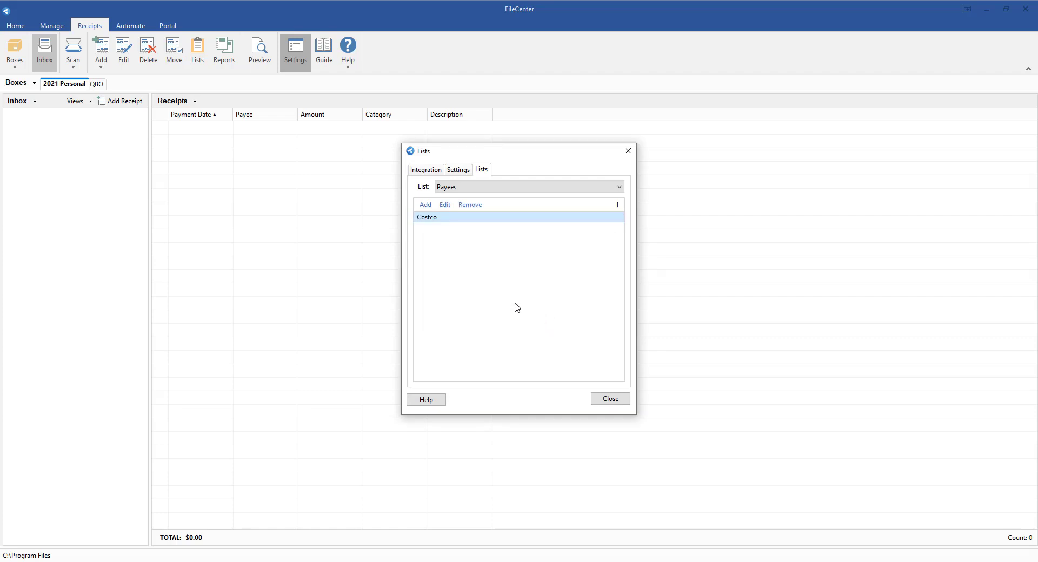
- Add Delta Airlines and Chevron together to the Payees list as multiple items
click(426, 205)
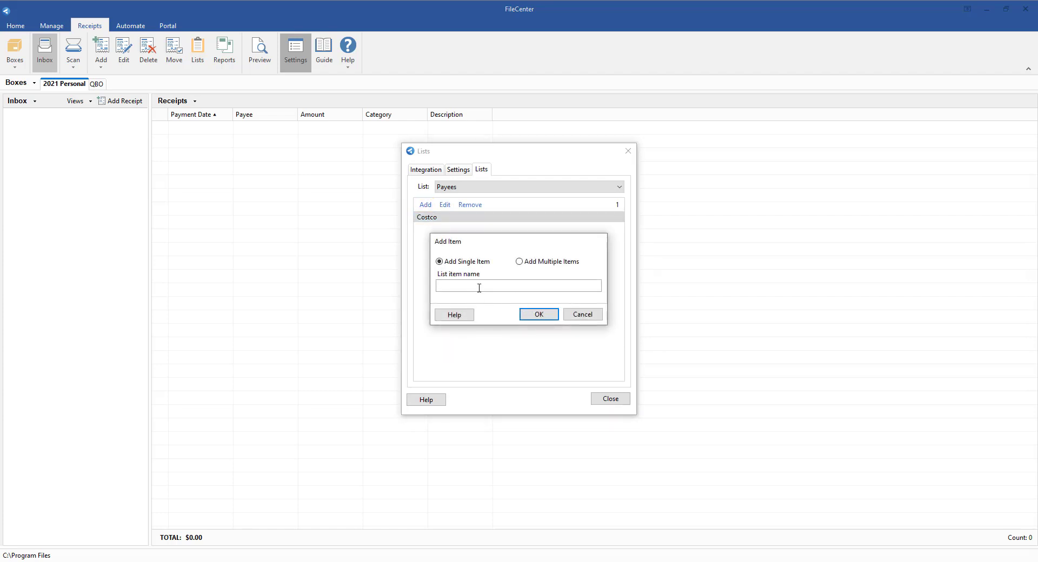
click(519, 263)
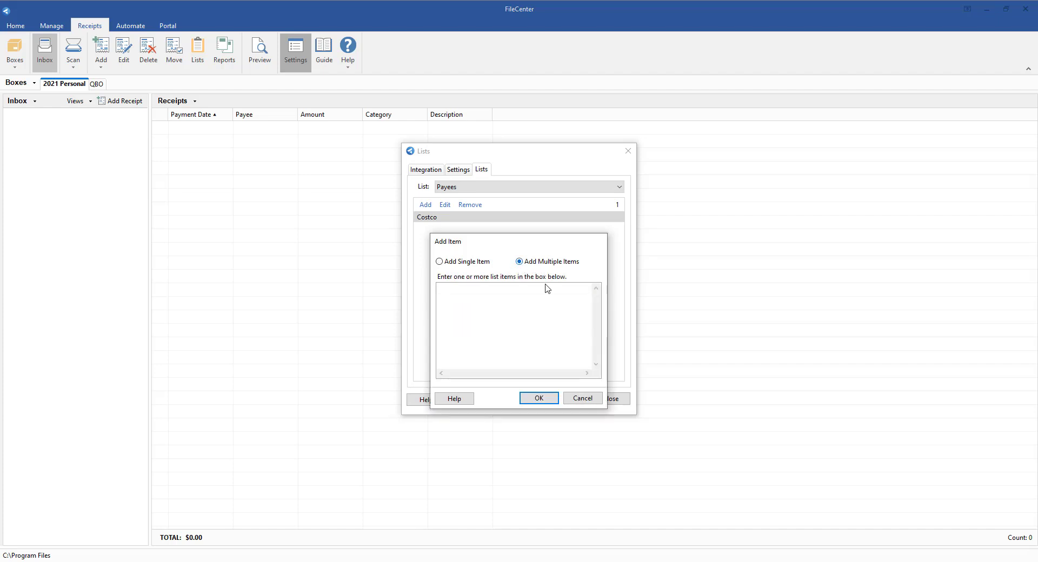
click(545, 311)
text(Det)
text(ta Airline)
text(s)
key(Return)
text(Chevron)
click(541, 400)
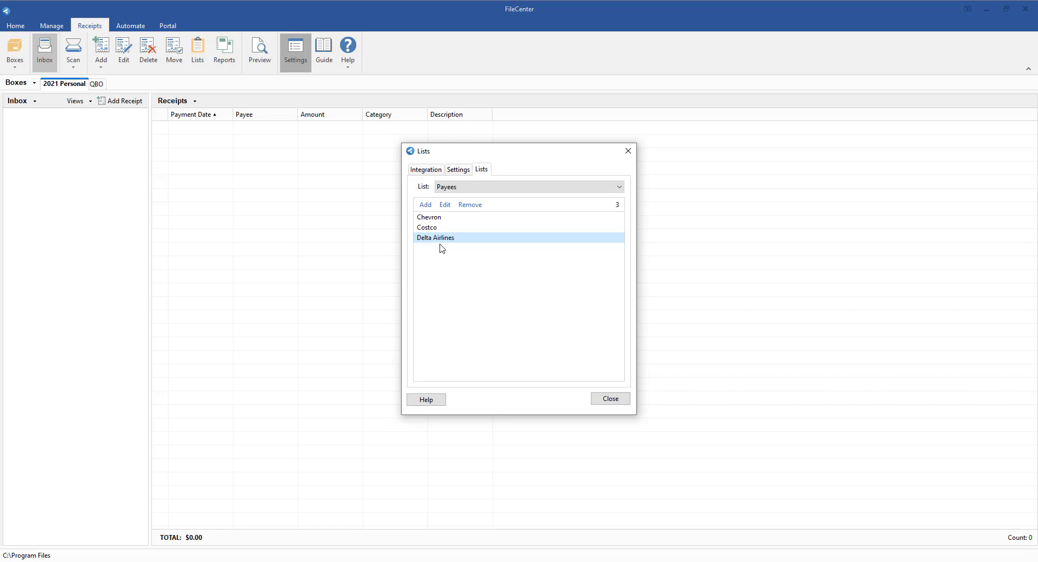
click(468, 204)
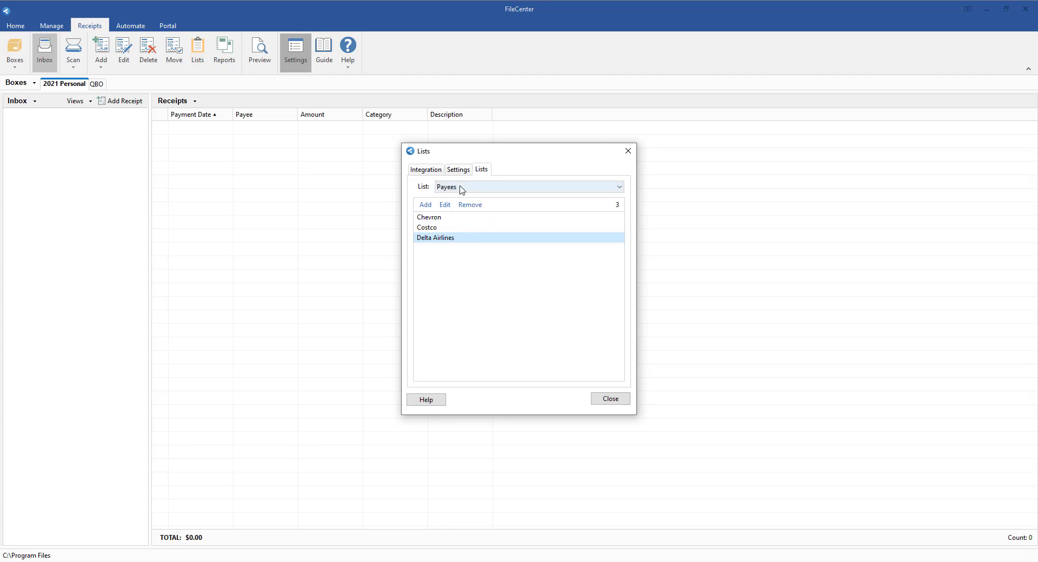
- Add Home as a single item to the Categories list
click(461, 188)
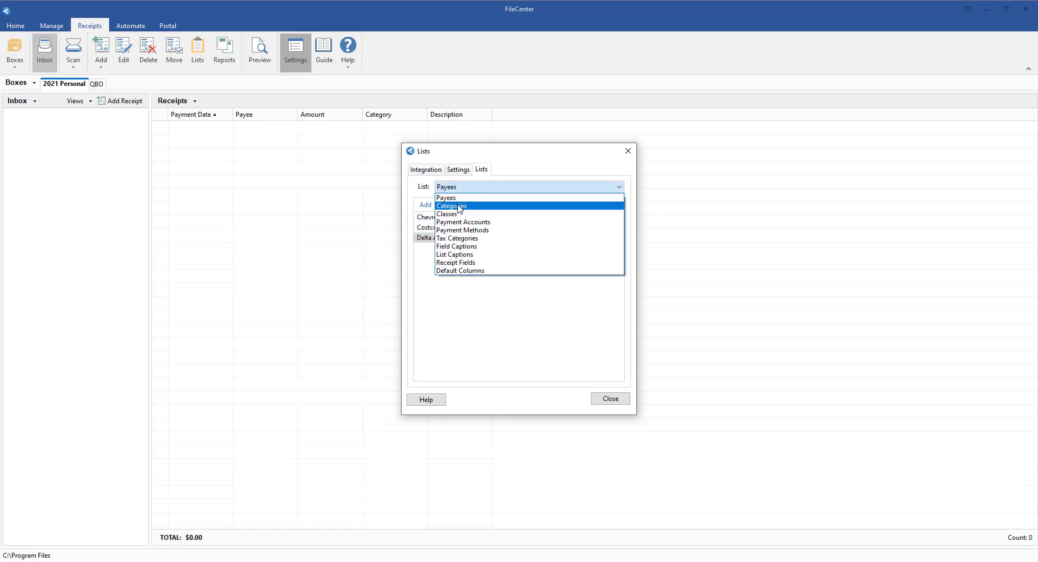
click(460, 207)
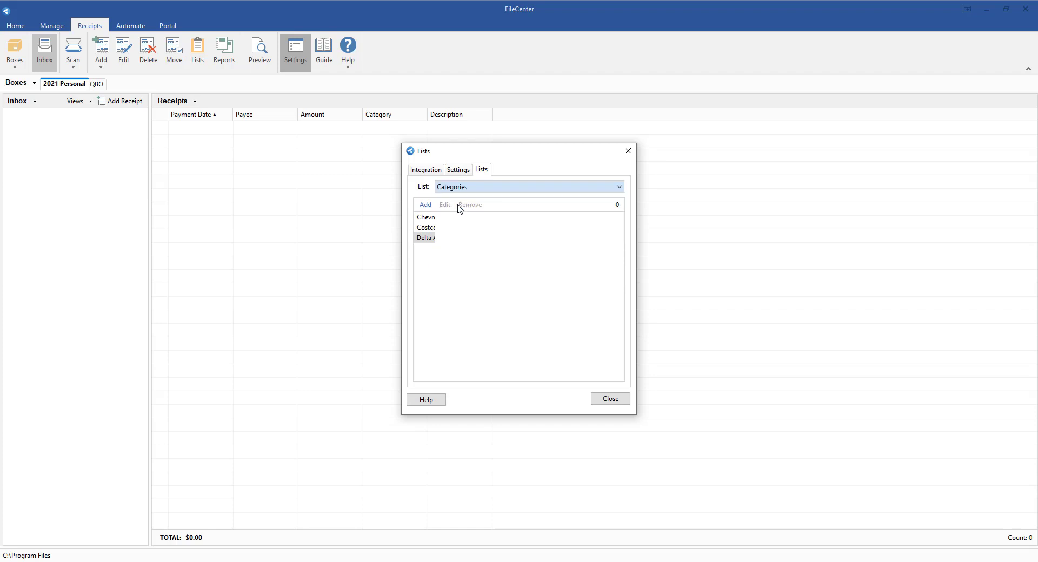
click(421, 206)
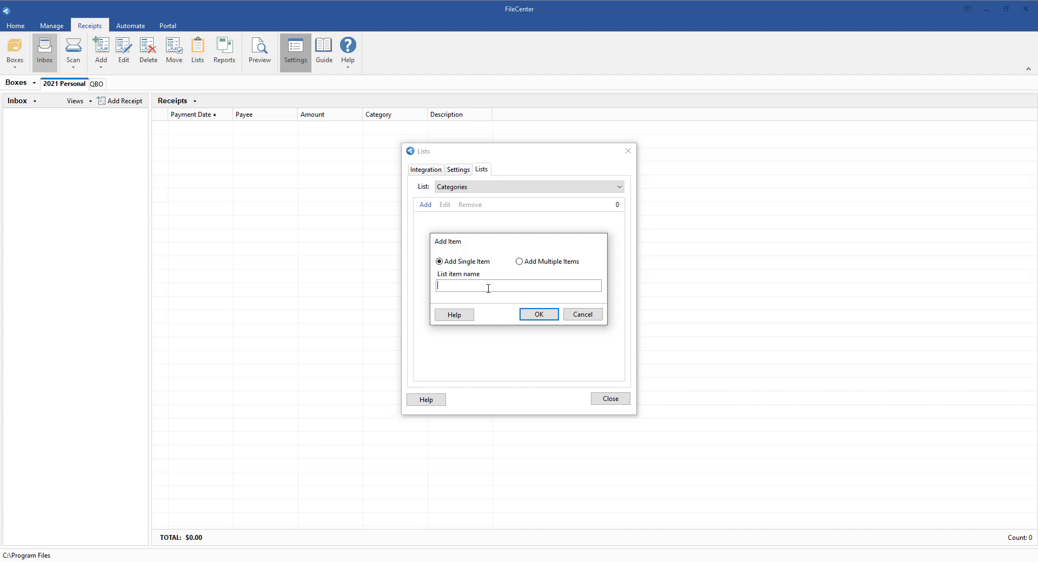
text(Home)
key(Return)
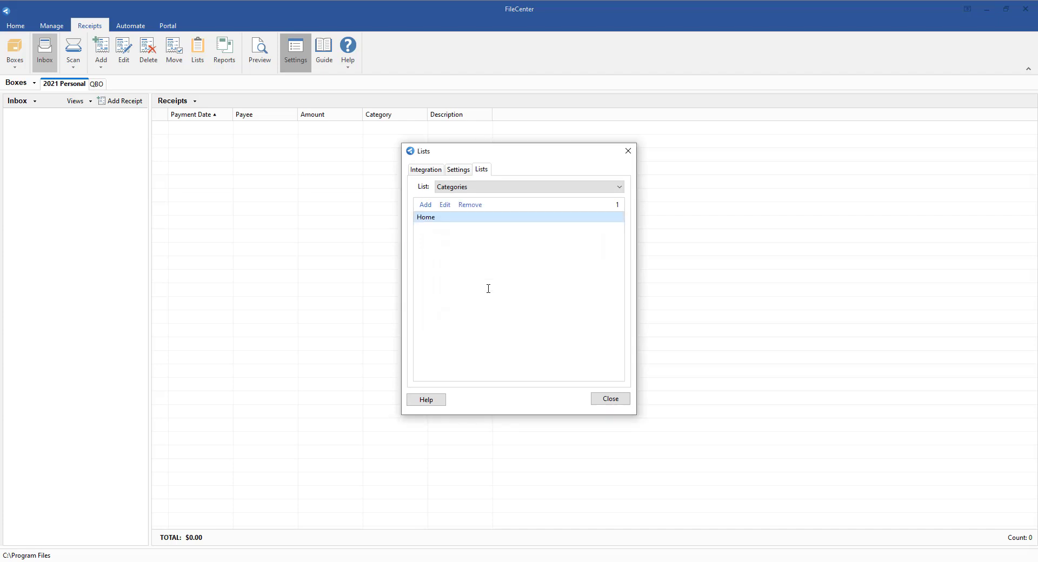
- Add Groceries, Food & Beverage, Airline and Fuel together to the Categories list as multiple items
click(426, 205)
click(529, 261)
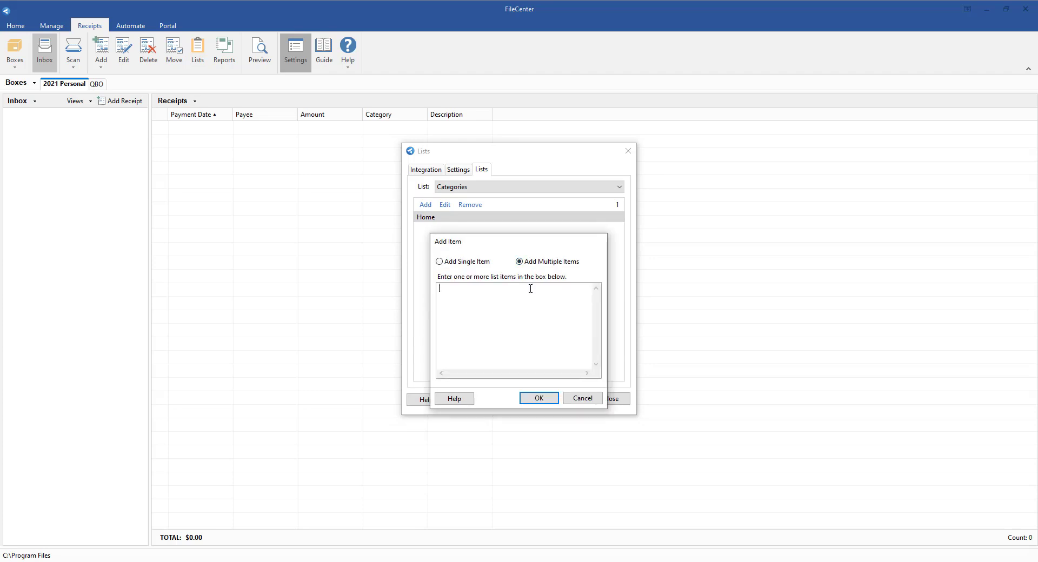
text(Groceries)
key(Return)
text(Food & Beverage)
key(Return)
text(Airline )
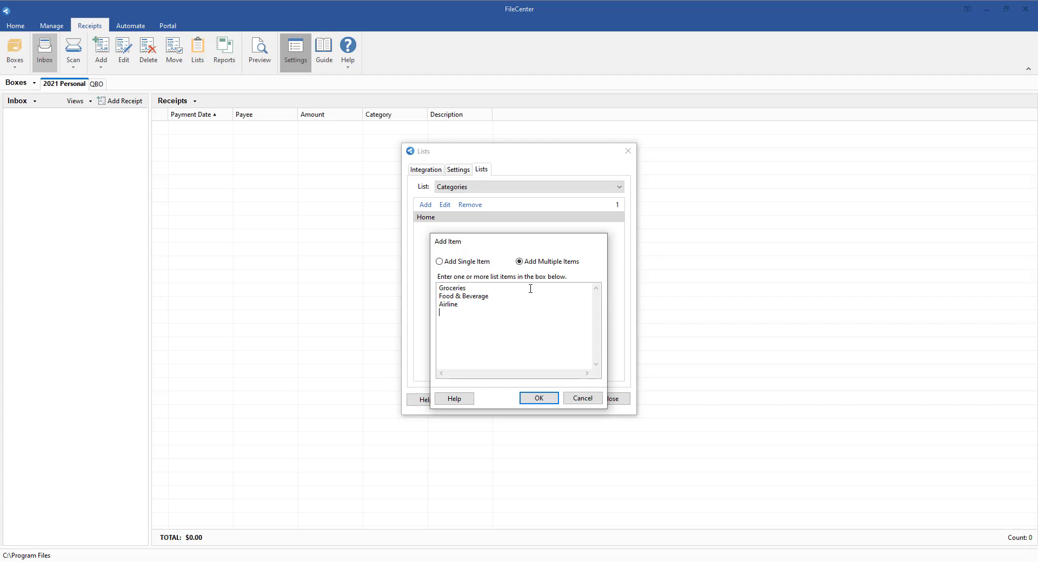
text(Fuel)
click(532, 402)
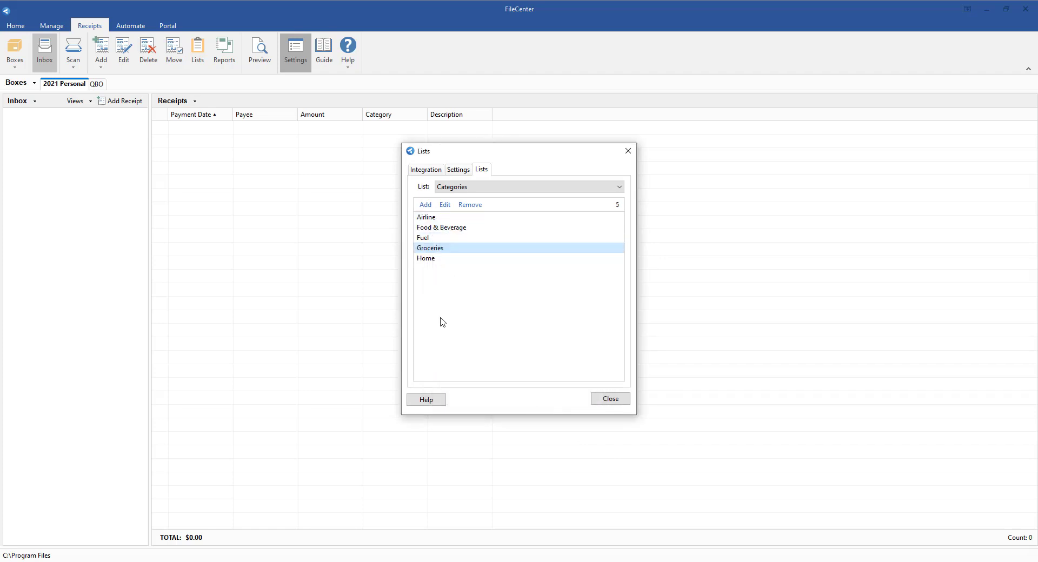
- Add two VISA accounts, each labelled with its card's last four digits, together to the Payment Accounts list as multiple items
click(472, 188)
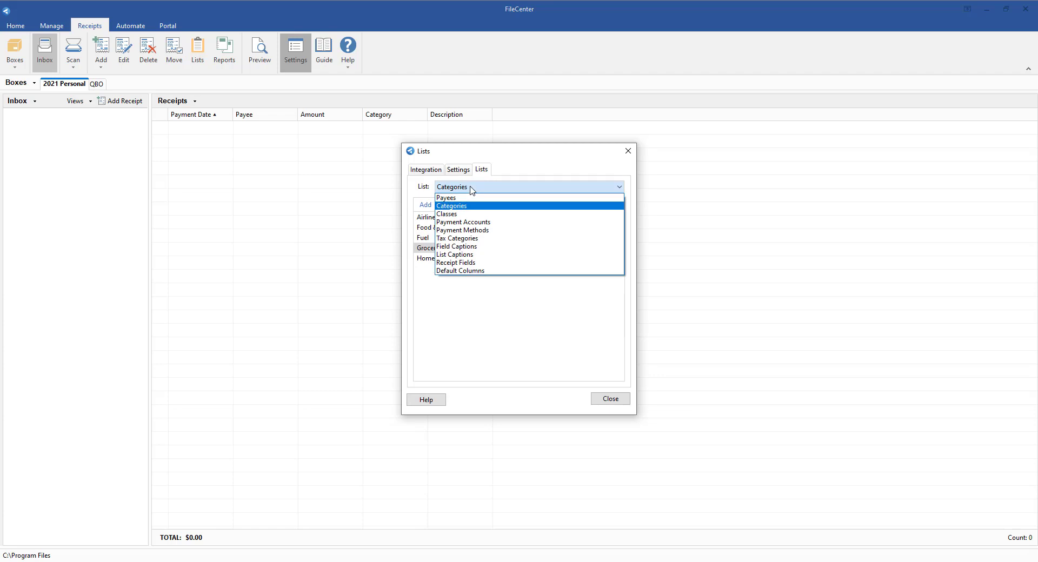
click(468, 223)
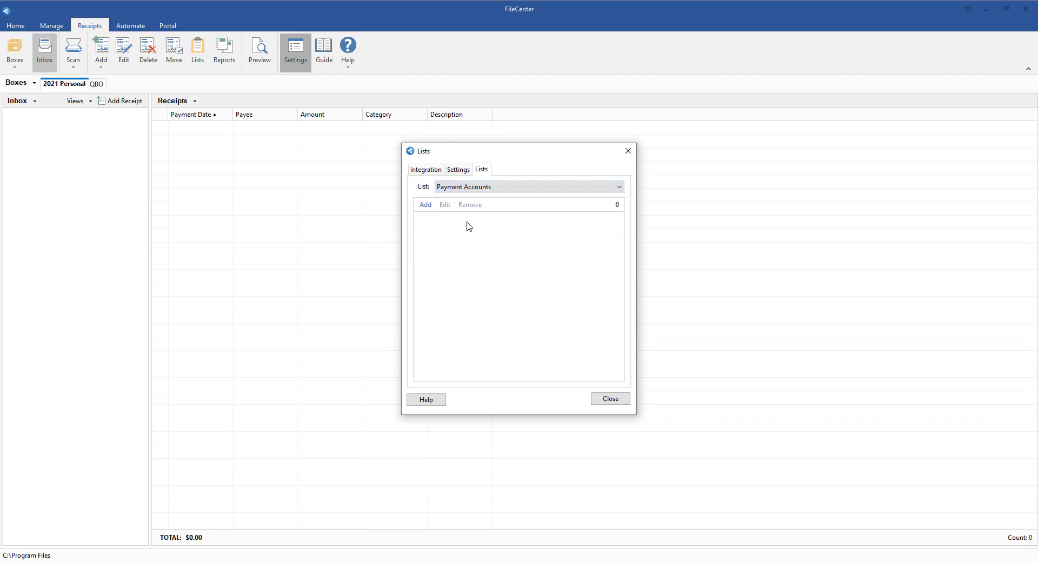
click(426, 207)
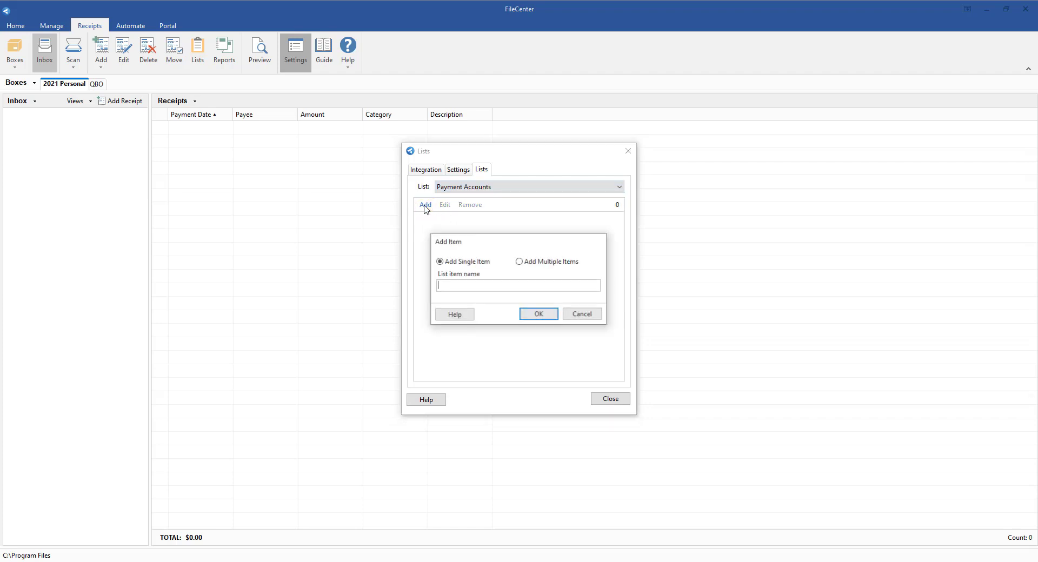
click(546, 262)
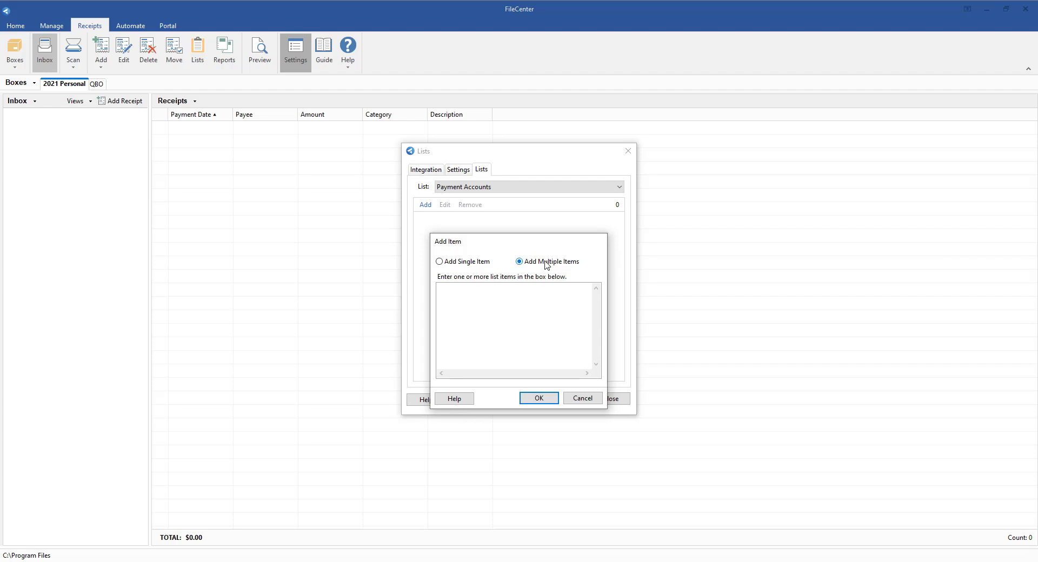
click(522, 288)
text(VISA -)
text(1343)
key(Return)
text(VISA - 4760)
click(531, 400)
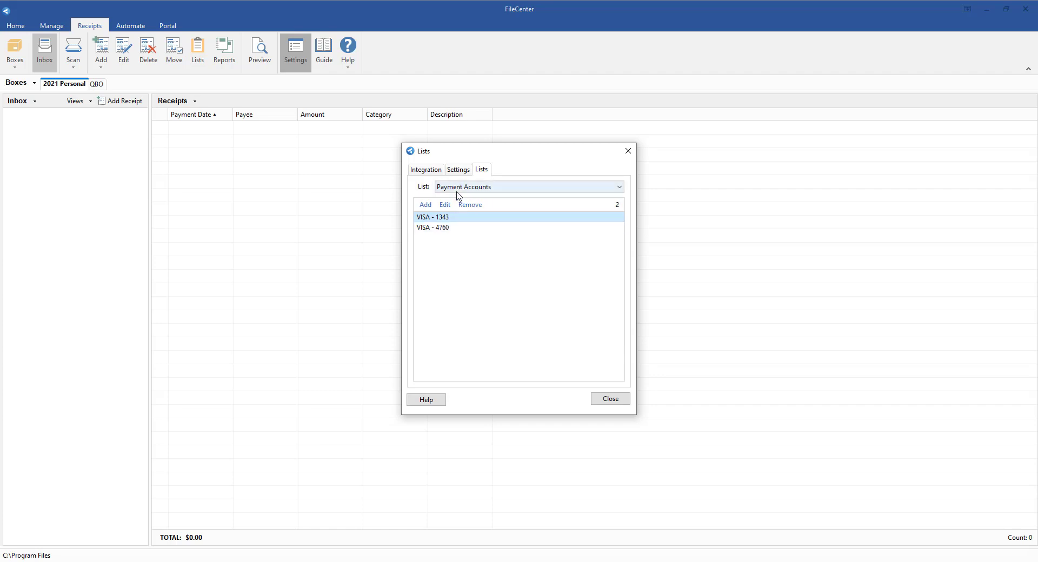
- Add Cash, Check, Credit Card and Debit Card together to the Payment Methods list as multiple items
click(488, 191)
click(482, 229)
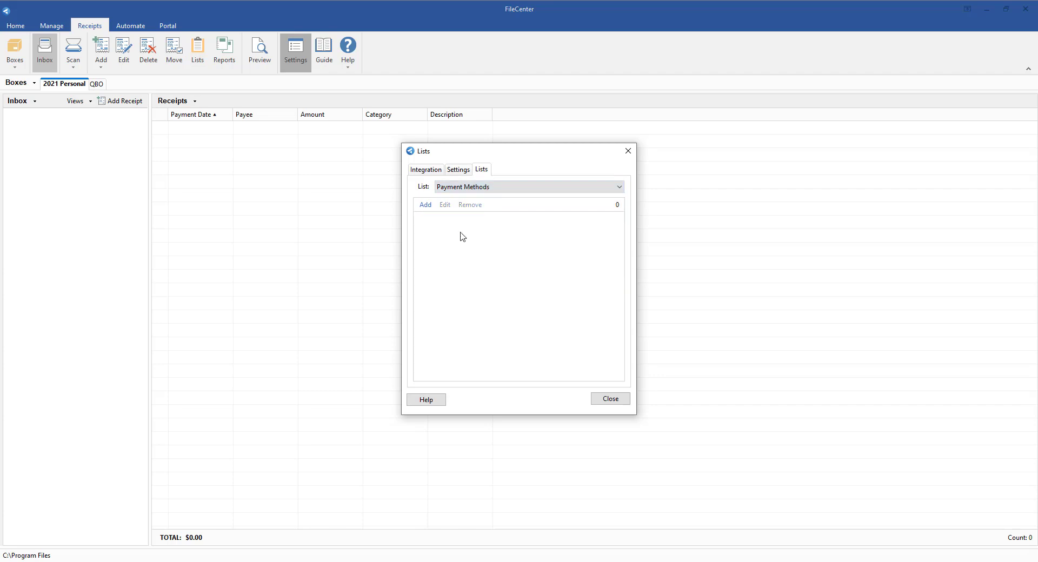
click(425, 205)
click(539, 263)
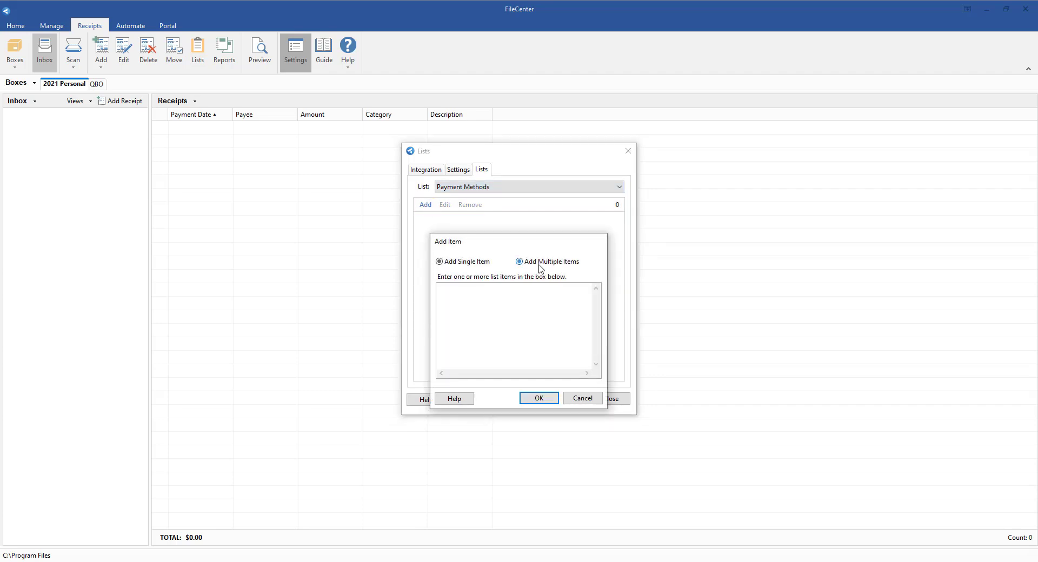
click(537, 307)
text(Cash)
key(Return)
text(Check)
key(Return)
text(Credit Card)
key(Return)
text(Debit Card)
click(536, 398)
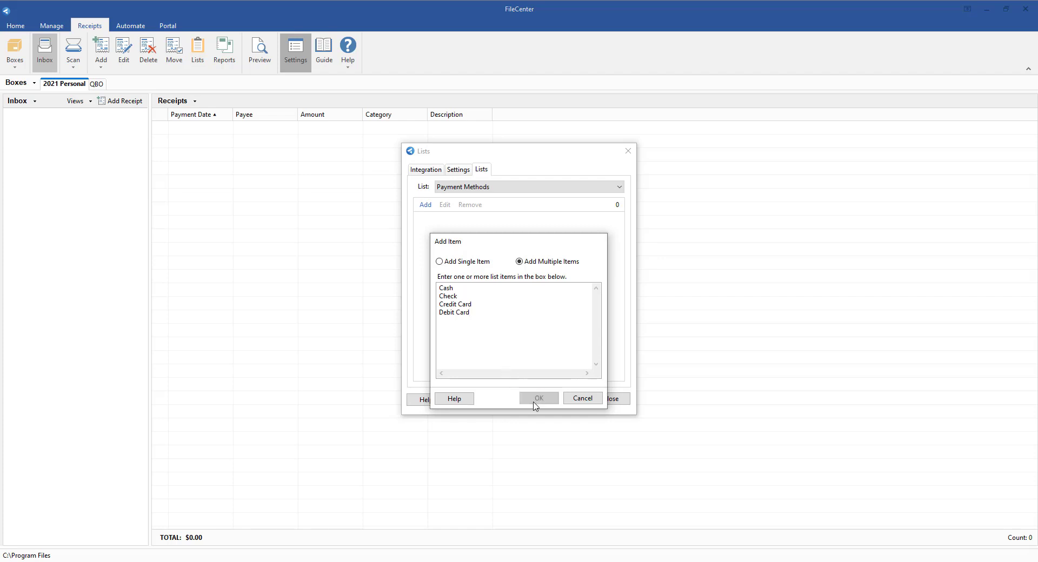
- Add default entries Sch. A: Tax Preparation Fees, Sch. B: Divident Income (Ordinary), Sch. C: Advertising and Sch. C: Commissions and Fees to Tax Categories
click(467, 188)
click(465, 238)
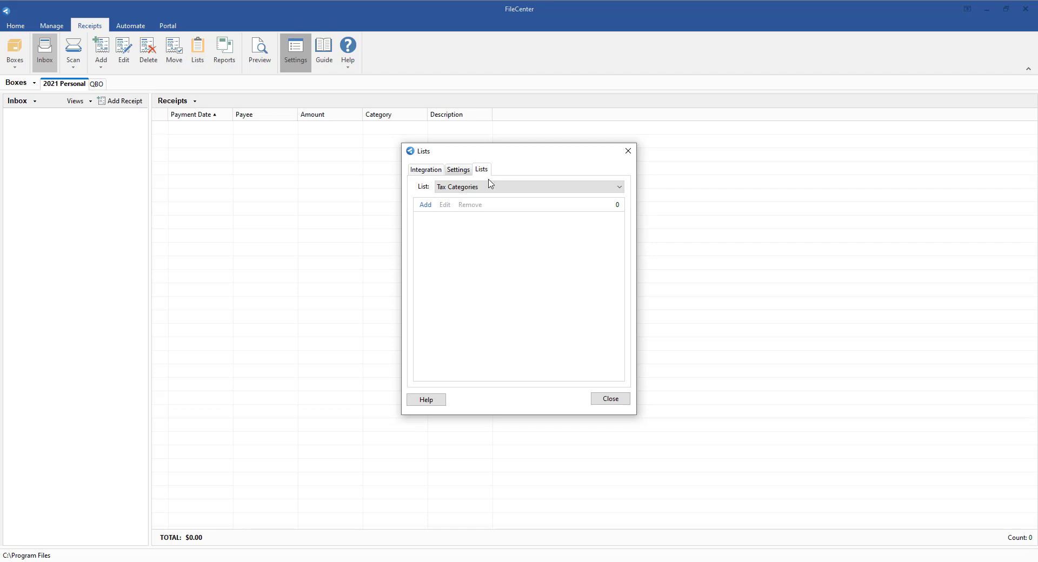
click(574, 188)
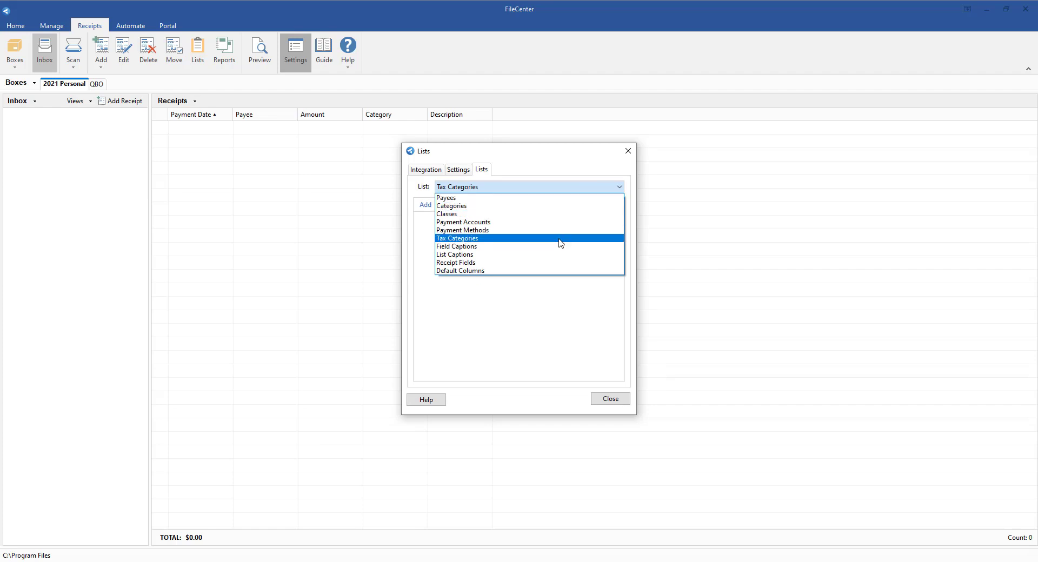
click(568, 188)
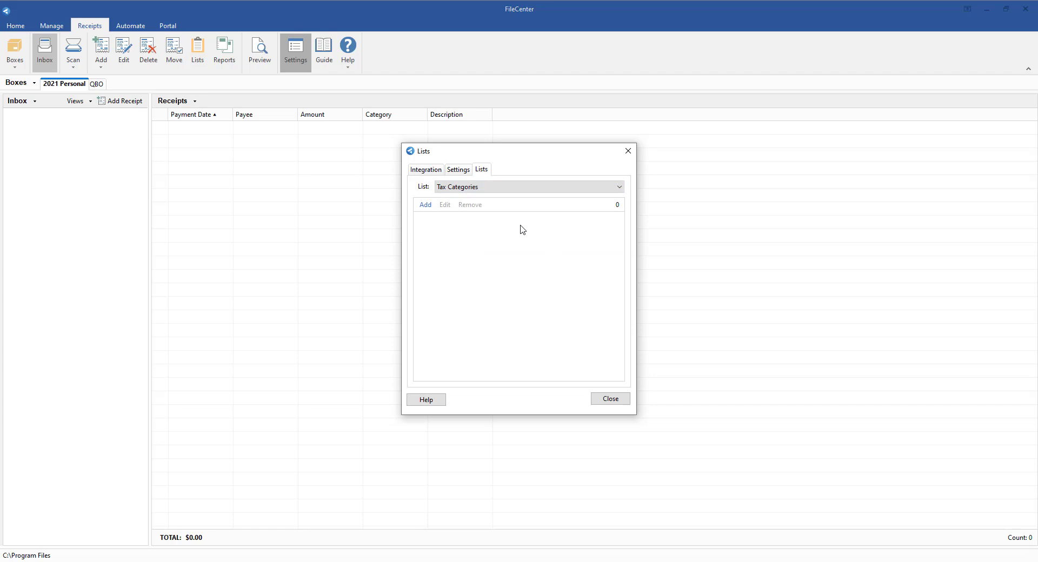
click(425, 205)
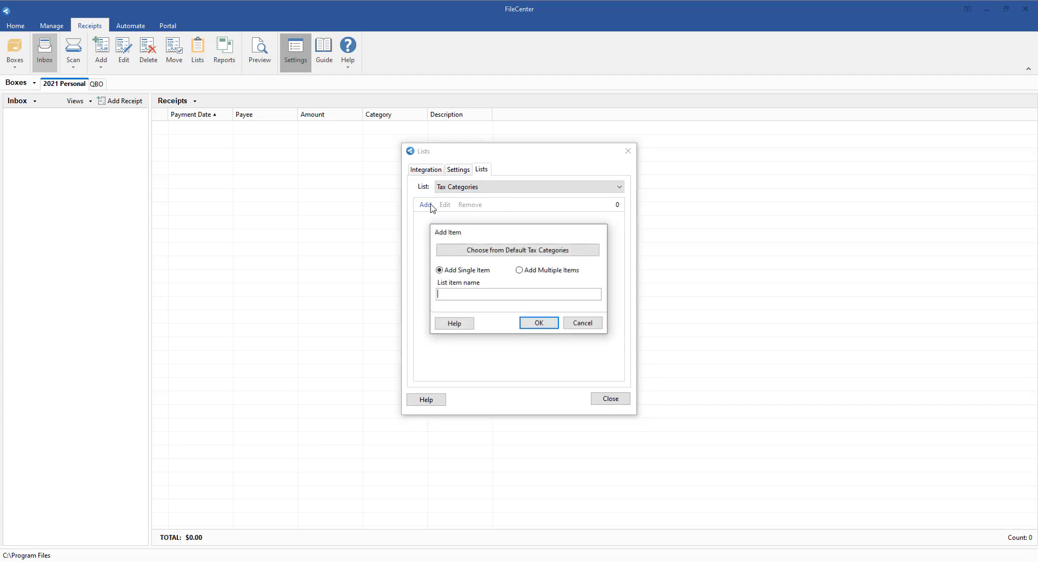
click(548, 257)
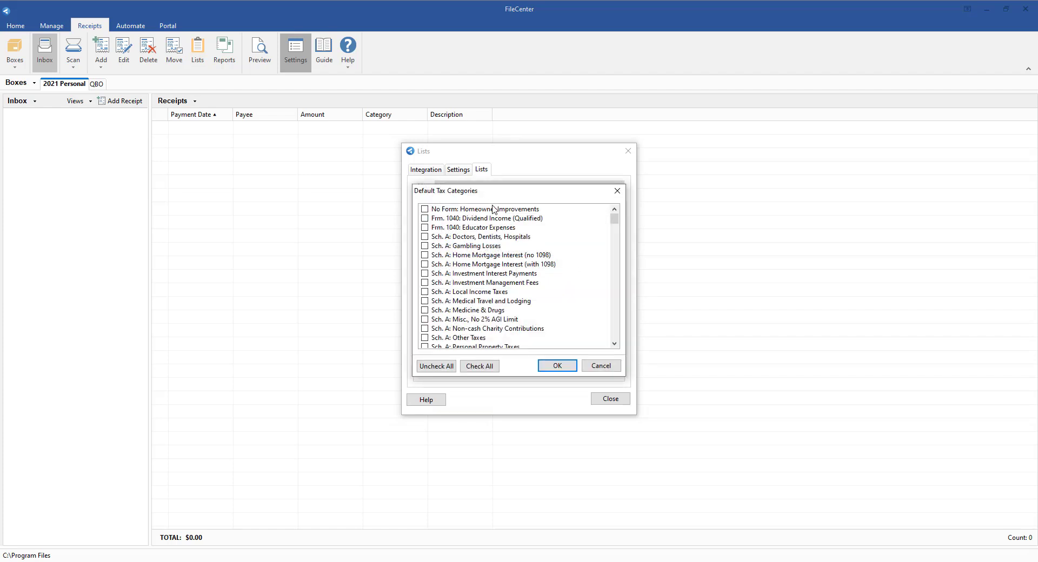
scroll(512, 240, down, 7)
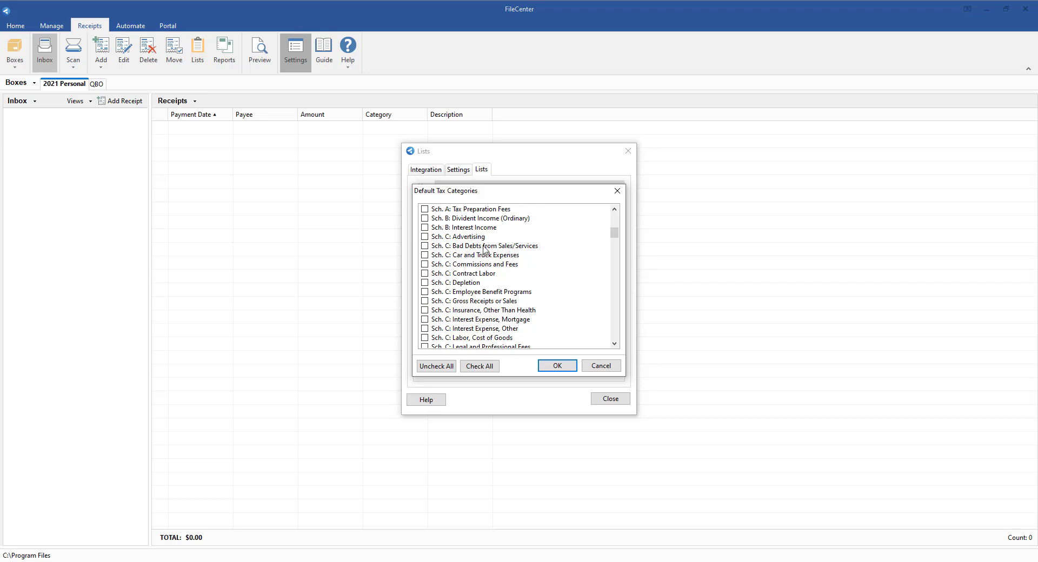
click(425, 209)
click(425, 219)
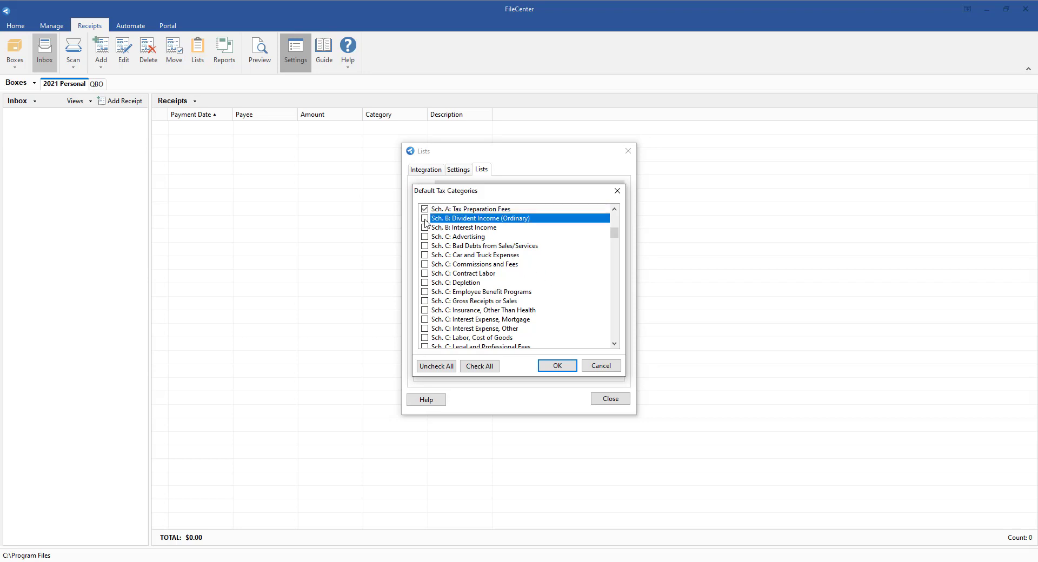
click(425, 237)
click(425, 264)
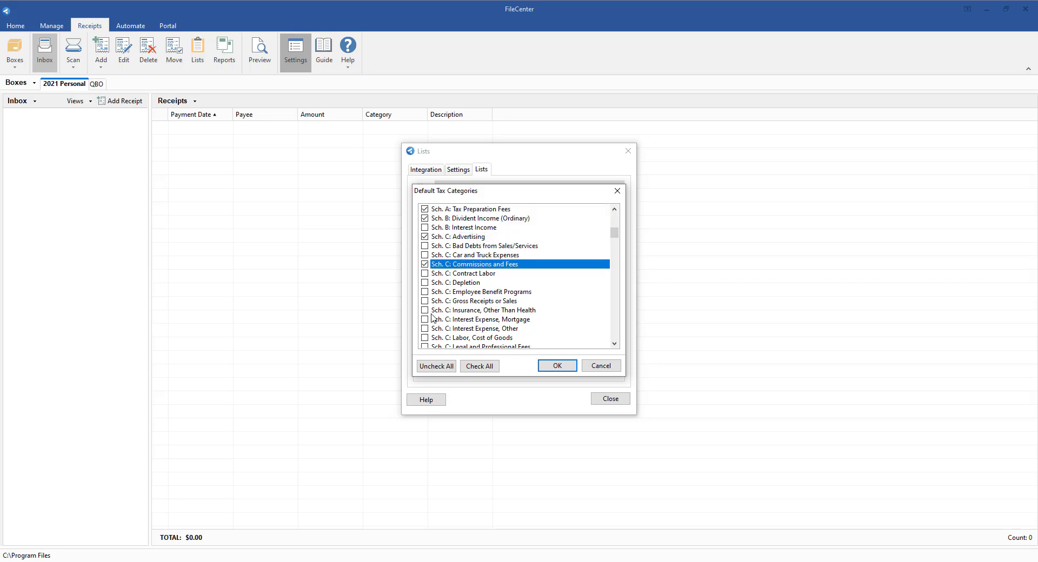
click(563, 370)
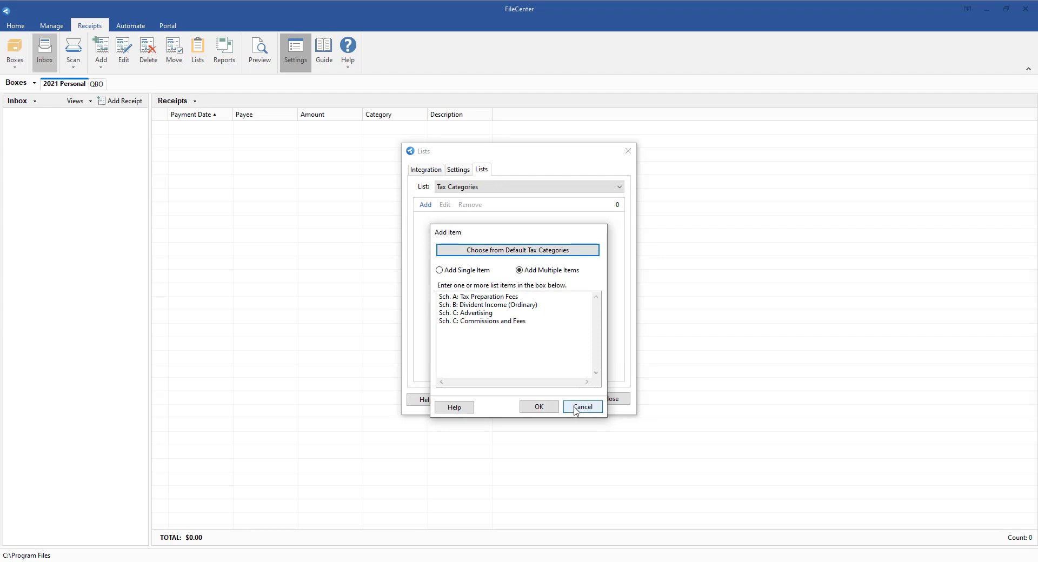
click(541, 407)
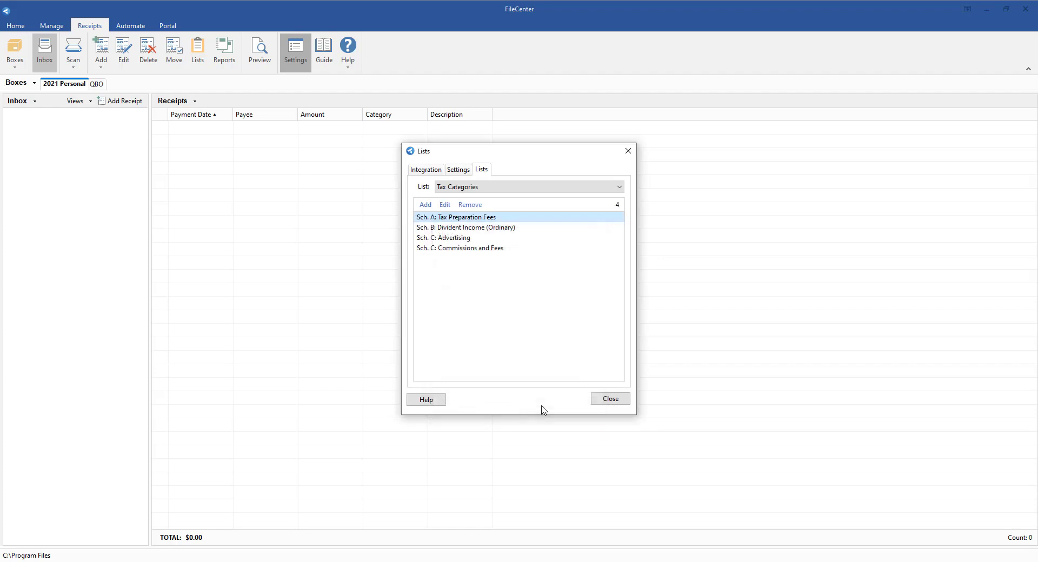
- Enable the Sales Tax column in the Default Columns list of the 2021 Personal box
click(505, 186)
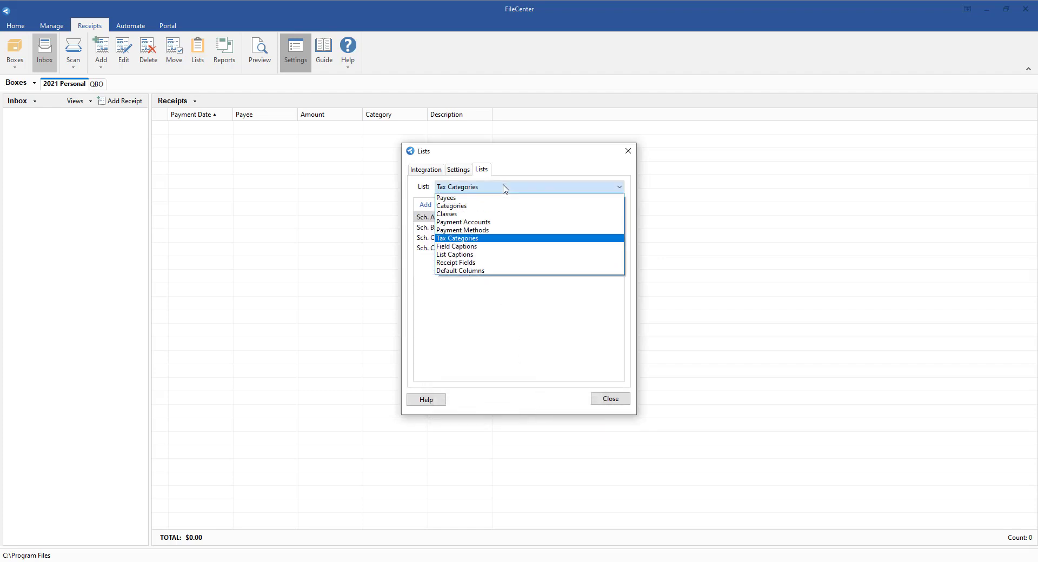
click(453, 273)
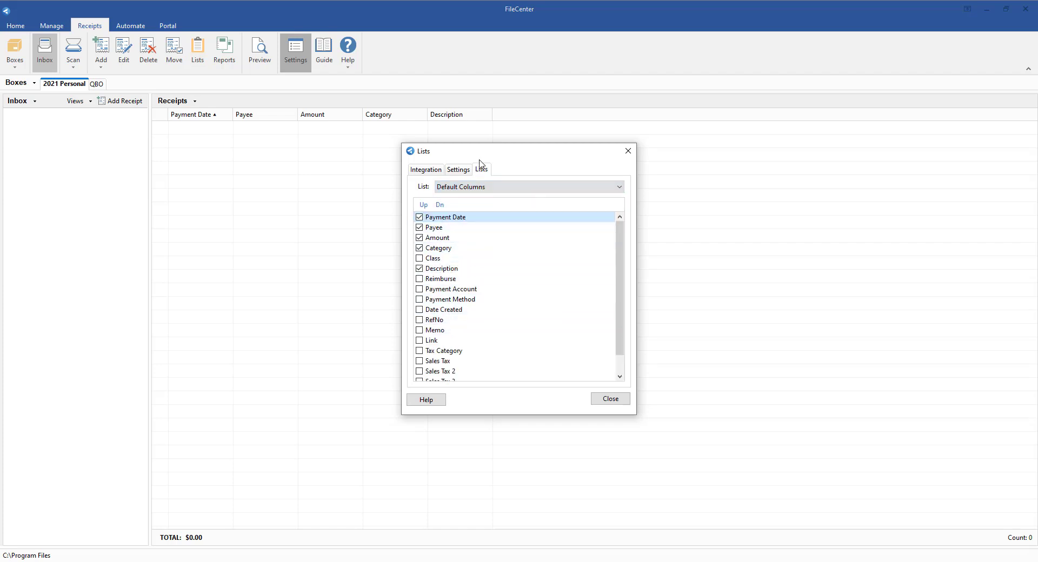
drag(479, 158, 258, 226)
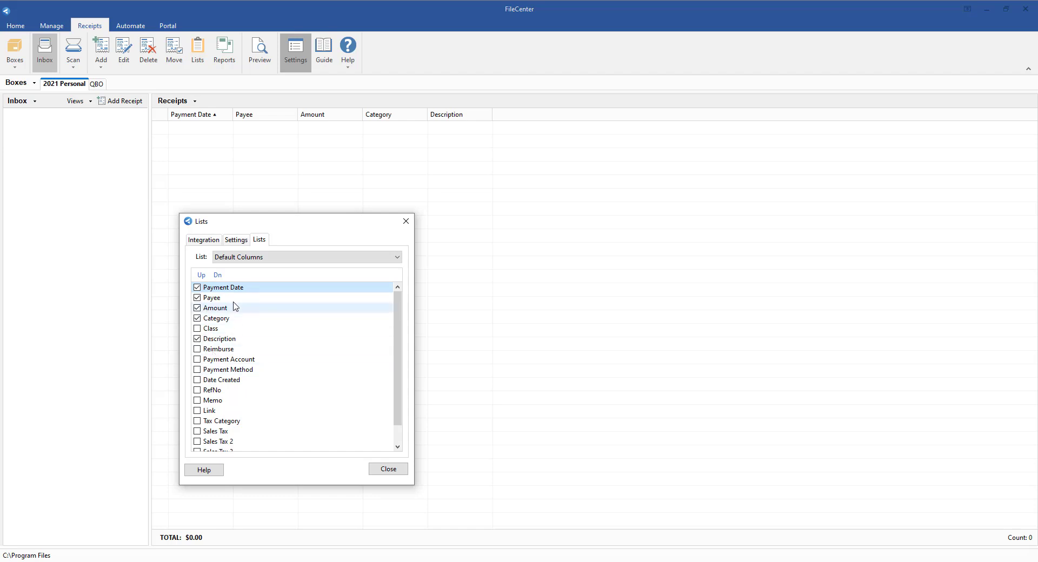
click(204, 340)
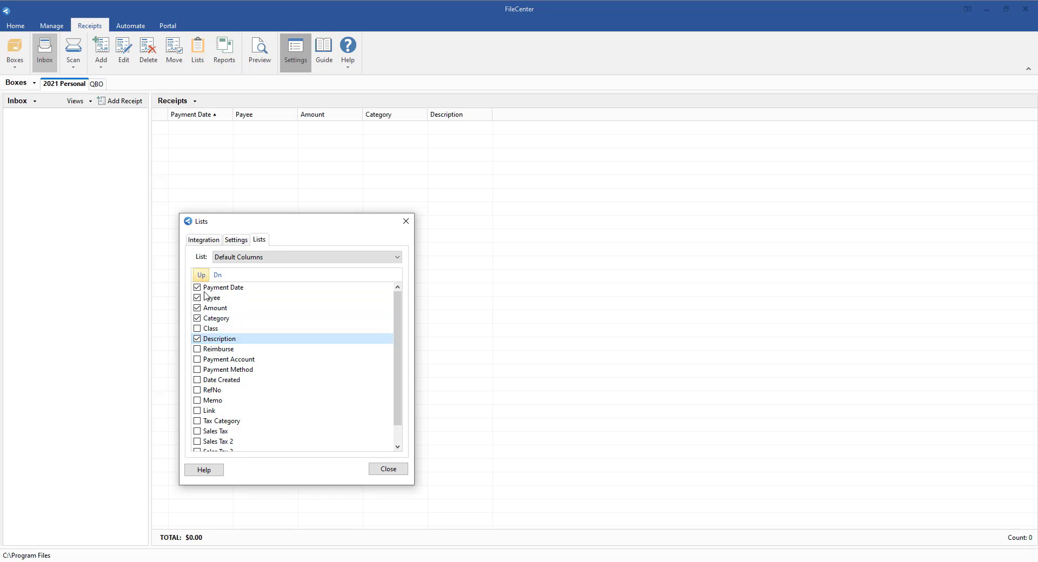
scroll(268, 422, down, 1)
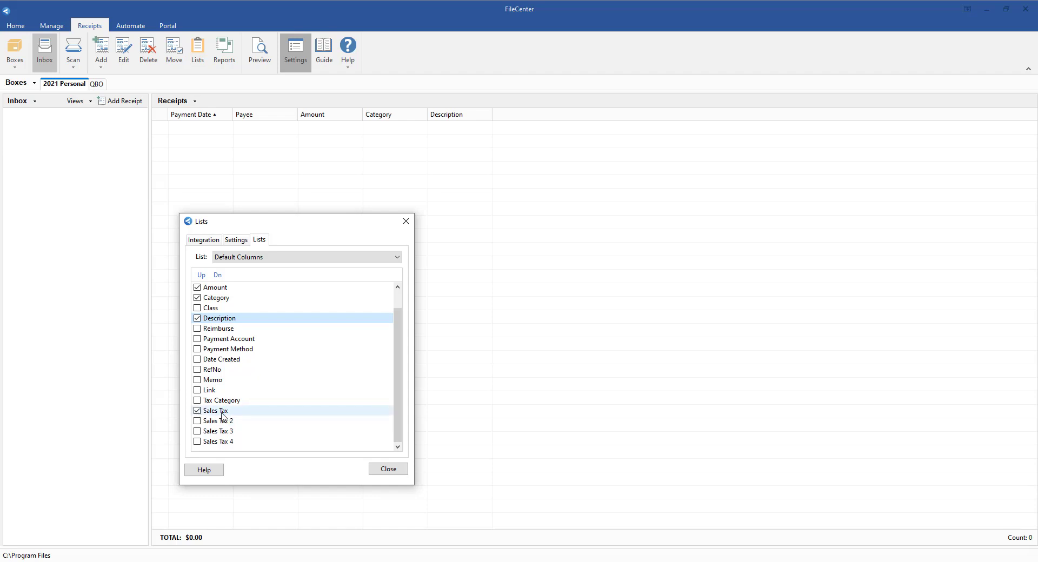
- Place Sales Tax directly above Amount in the default column order, and enable the Reimburse column
click(221, 412)
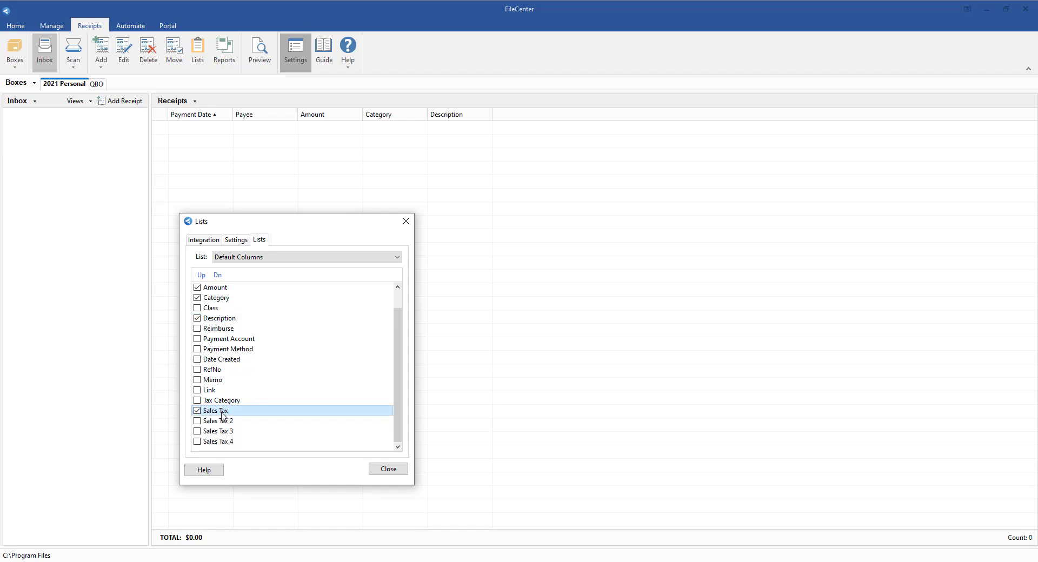
click(205, 275)
click(205, 276)
click(205, 276)
click(205, 276)
click(206, 277)
click(205, 276)
click(205, 277)
click(206, 277)
click(206, 277)
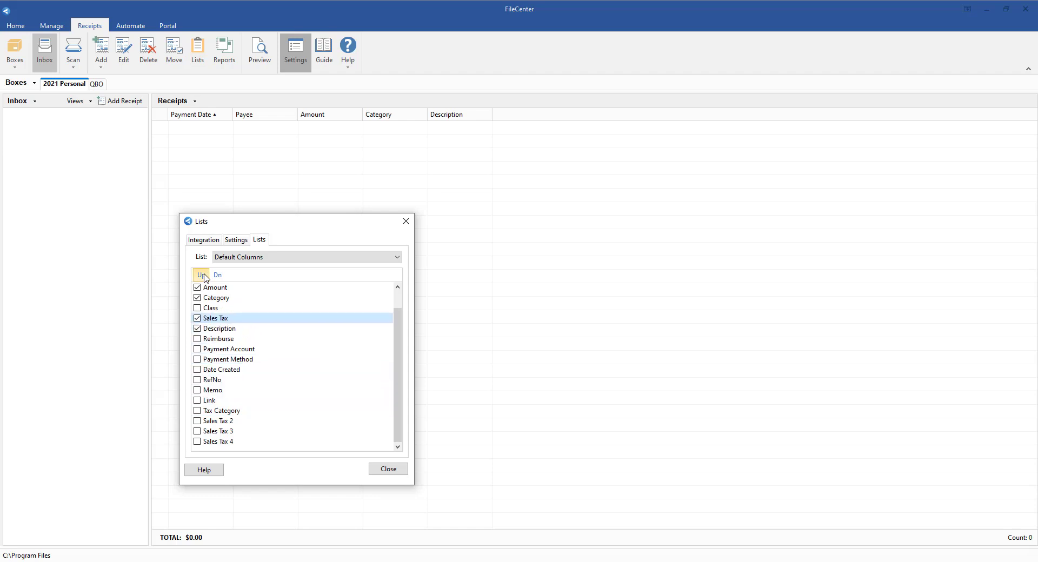
click(205, 277)
click(205, 277)
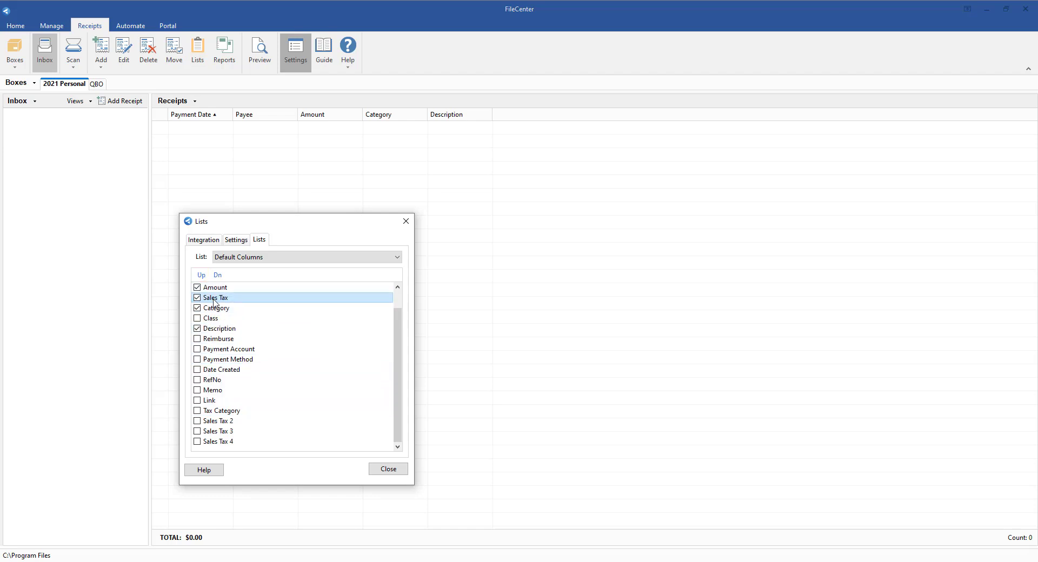
click(200, 276)
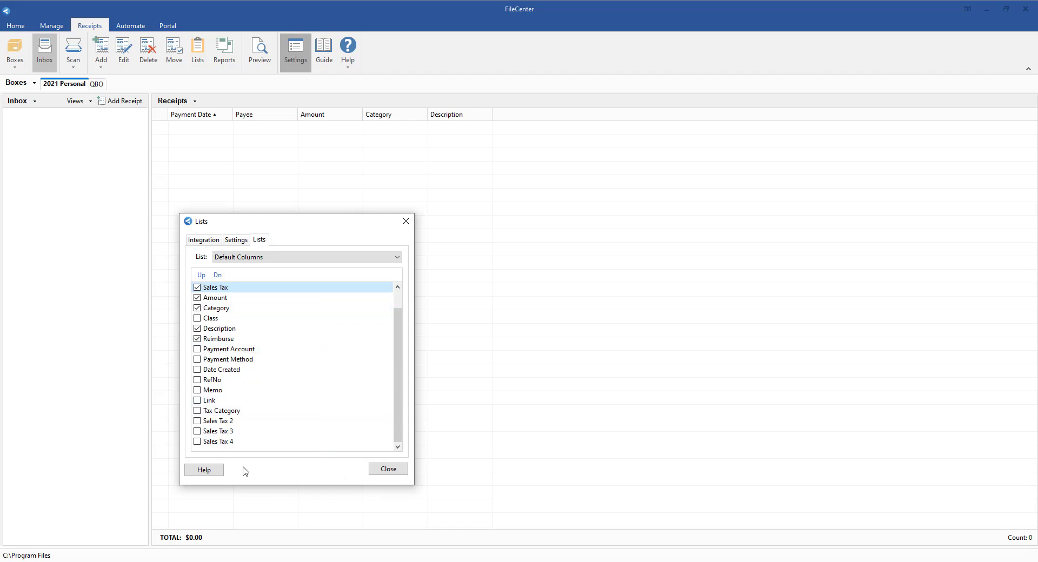
click(387, 474)
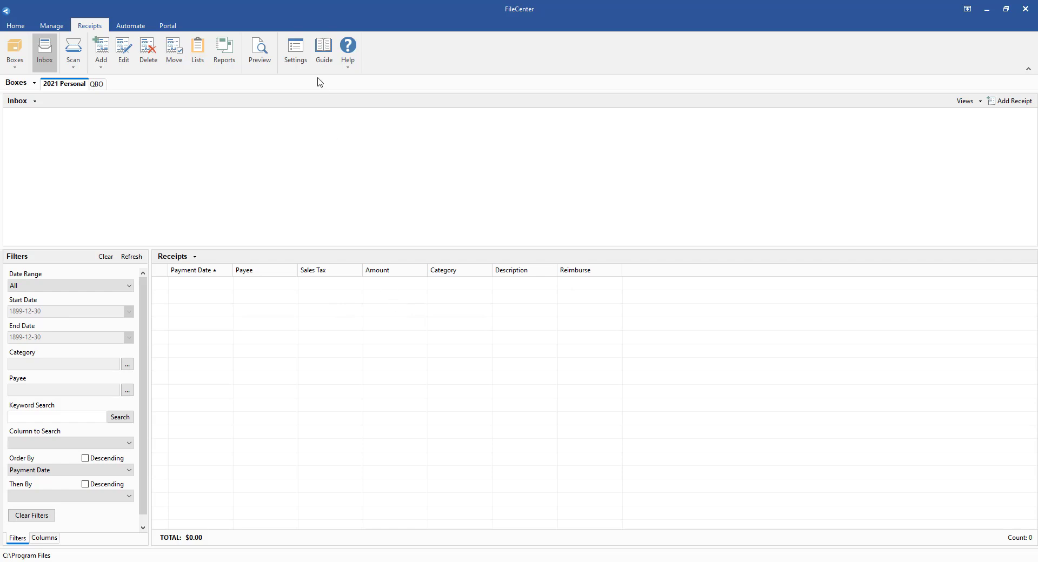
click(305, 63)
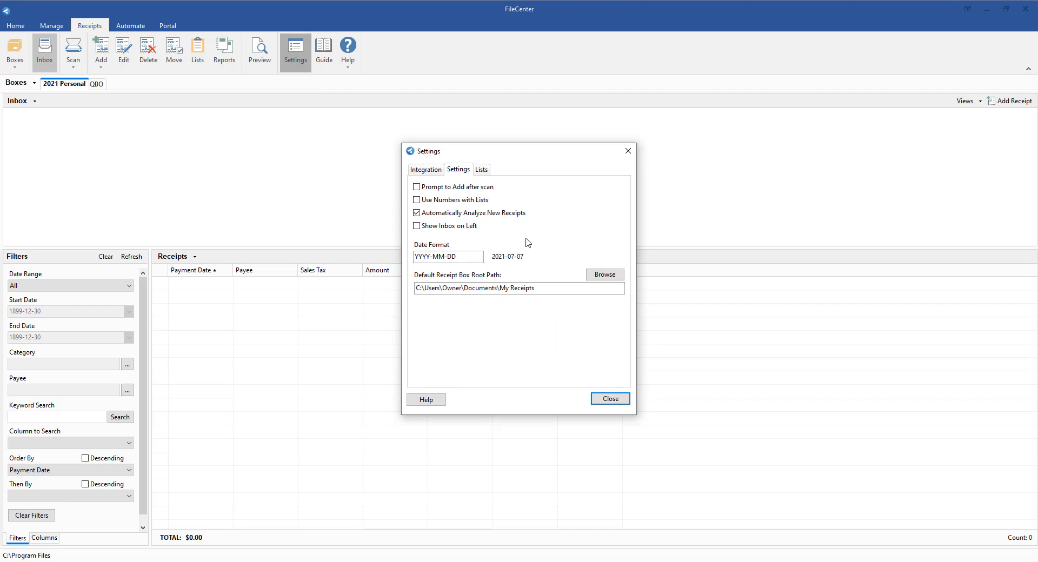
click(486, 172)
click(628, 151)
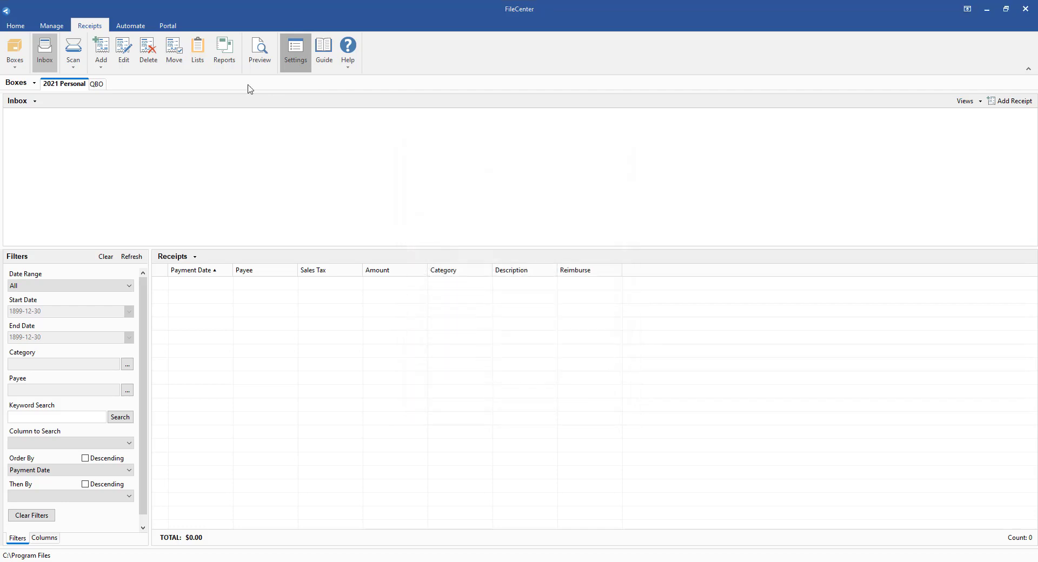
- Enable the Tax Category and Sales Tax fields in the Receipt Fields list of the 2021 Personal box
click(198, 52)
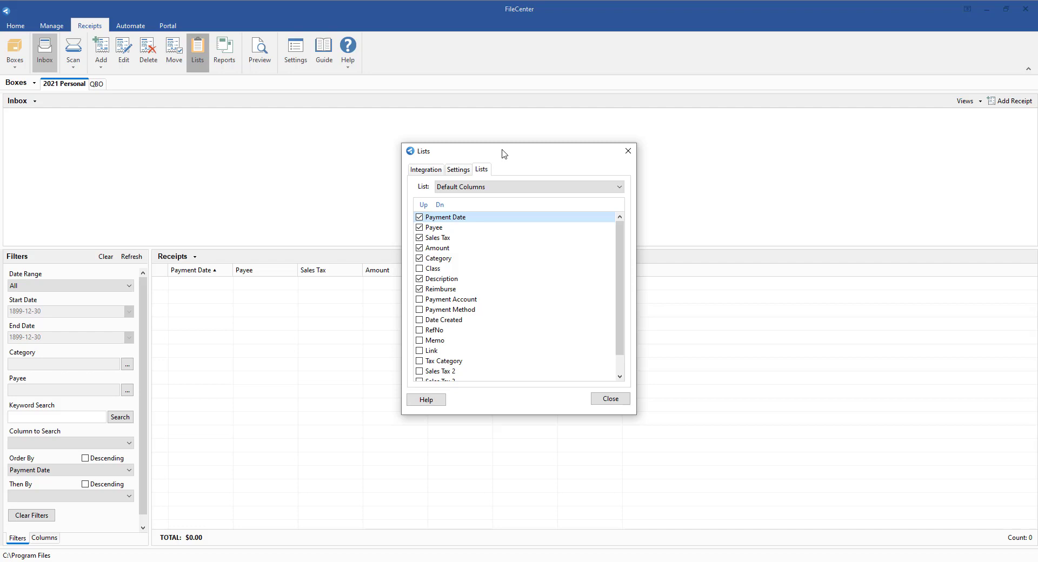
drag(504, 153, 669, 225)
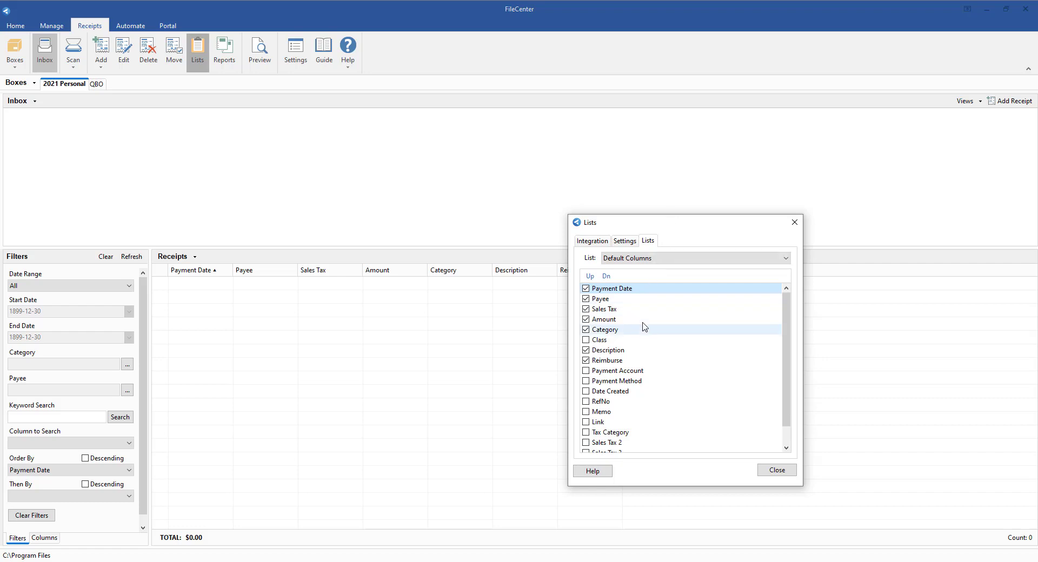
click(639, 258)
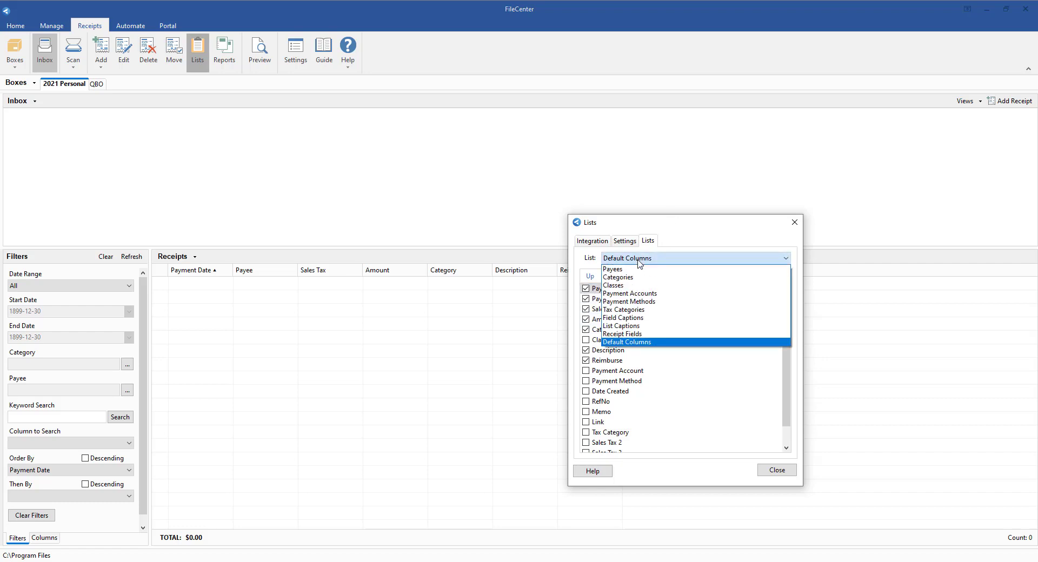
click(632, 334)
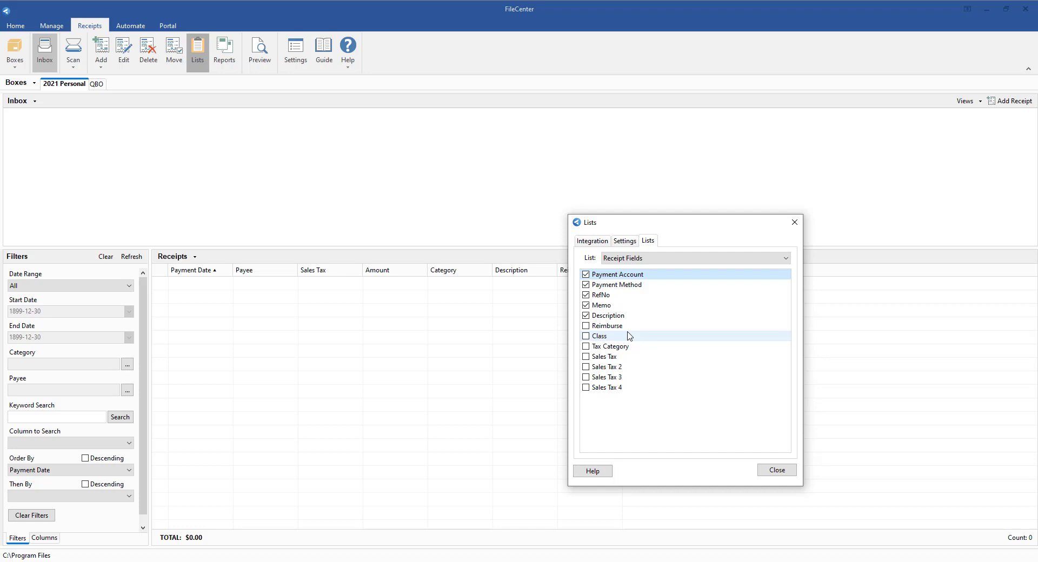
click(604, 358)
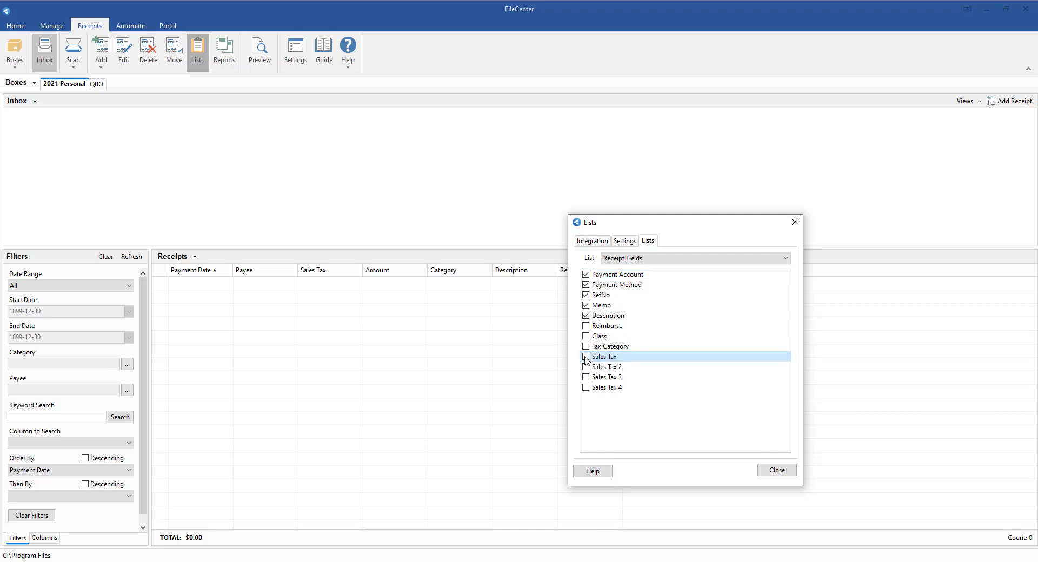
click(585, 357)
- Set the field caption of Sales Tax to VAT in the Field Captions list and close the Lists dialog
click(620, 259)
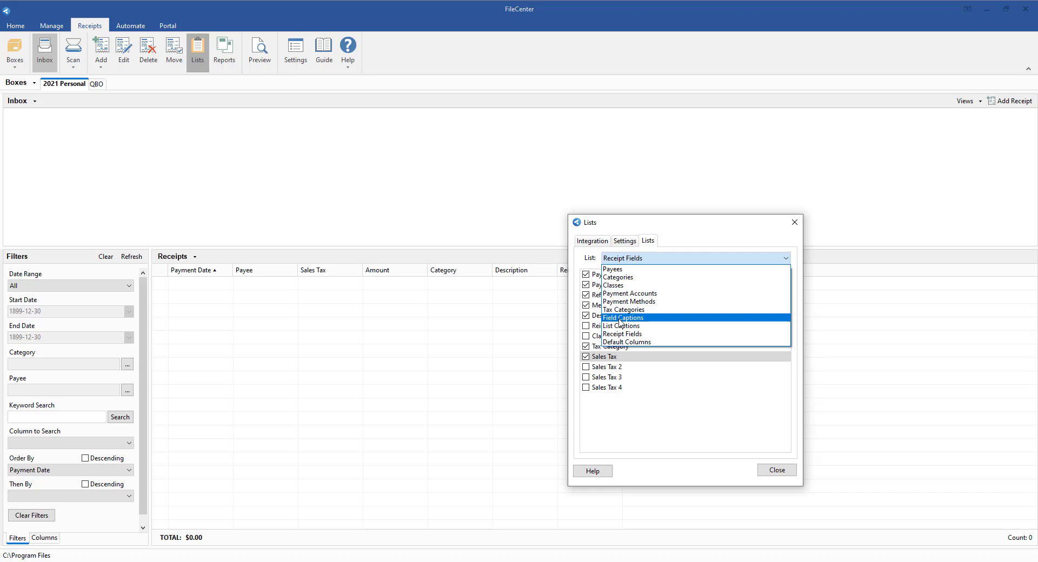
click(616, 318)
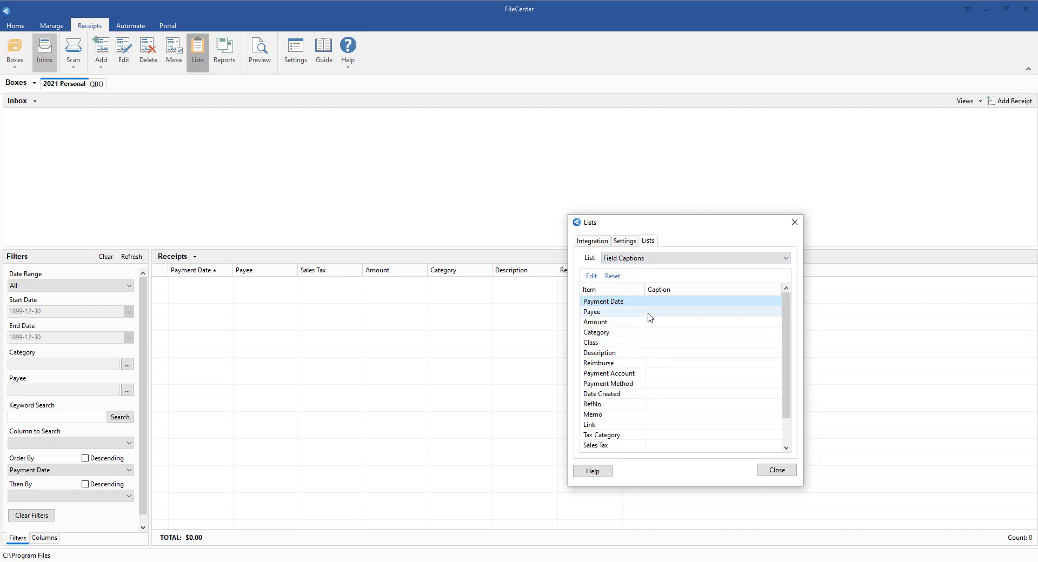
scroll(640, 364, down, 1)
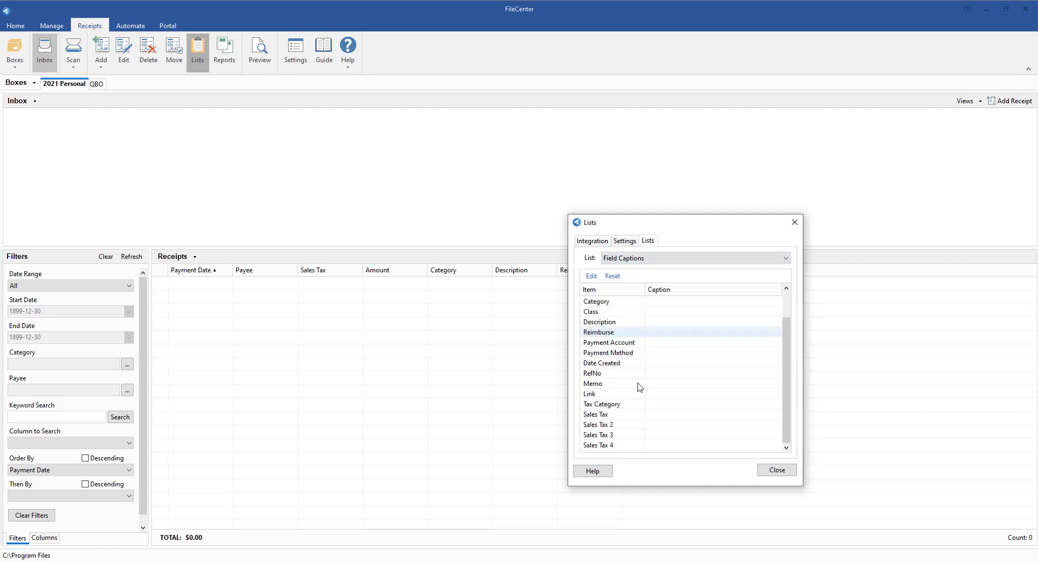
click(604, 416)
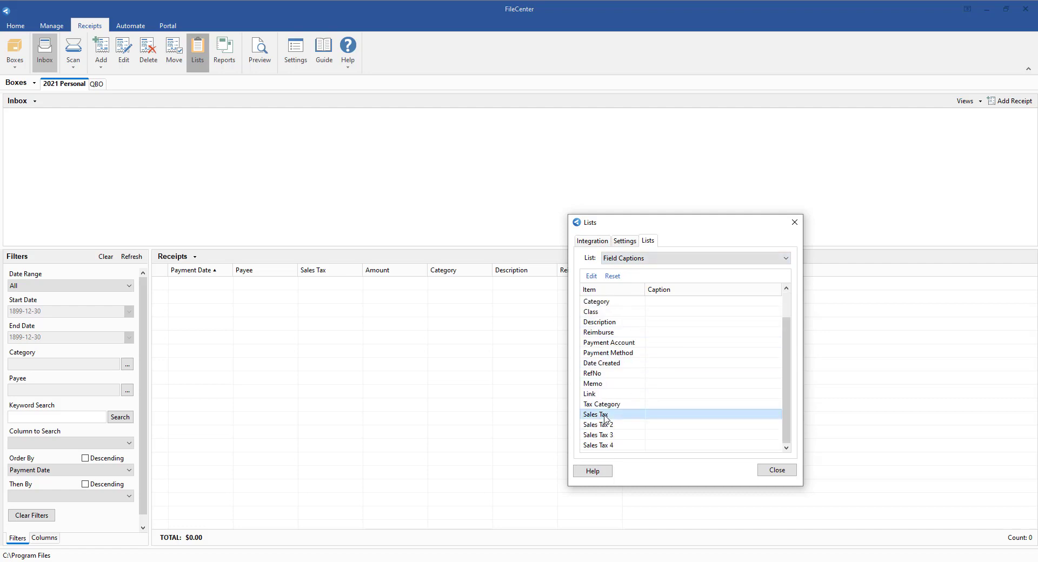
click(659, 416)
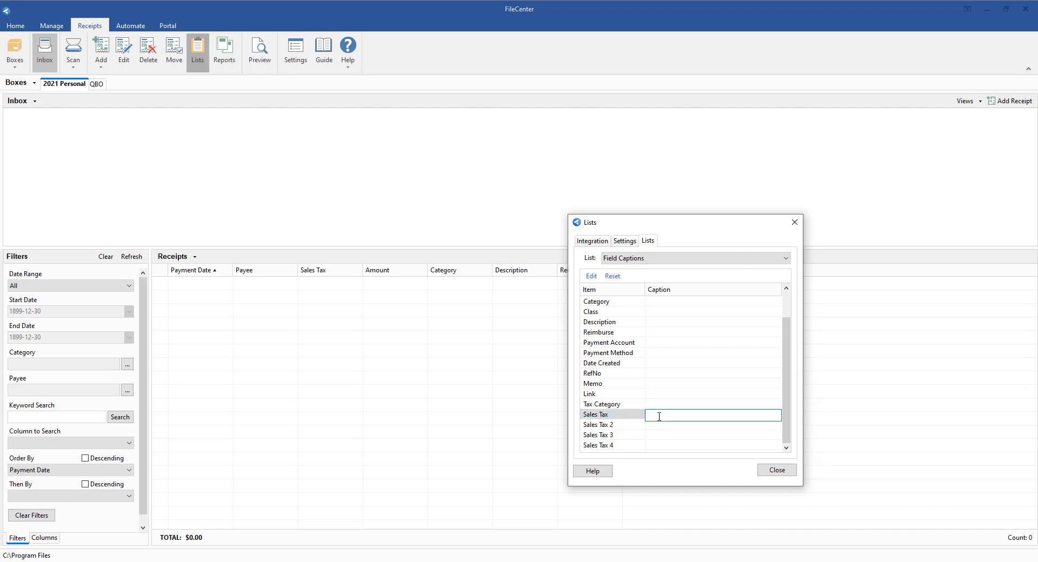
text(VAT)
key(Return)
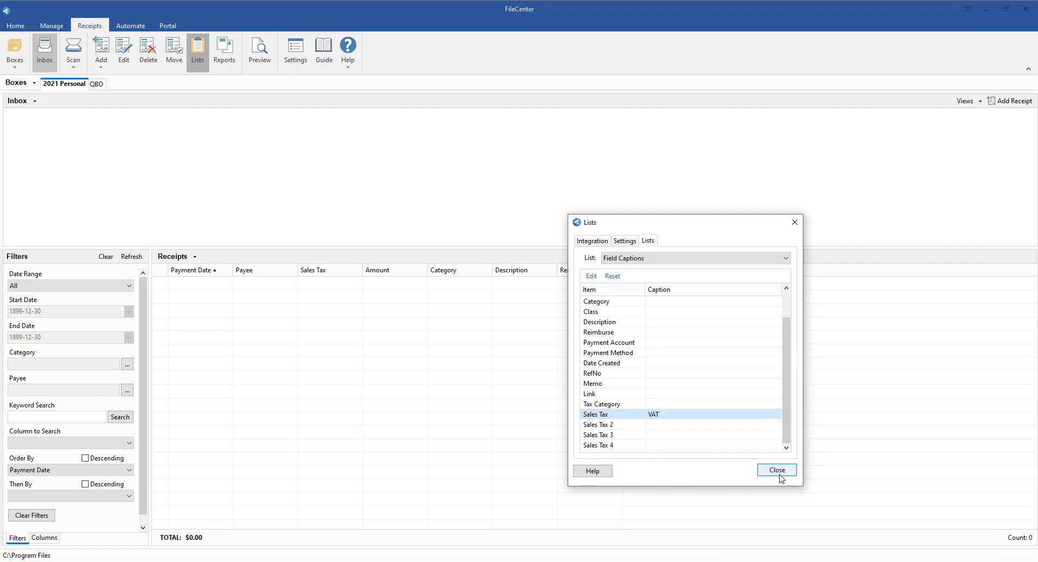
click(777, 470)
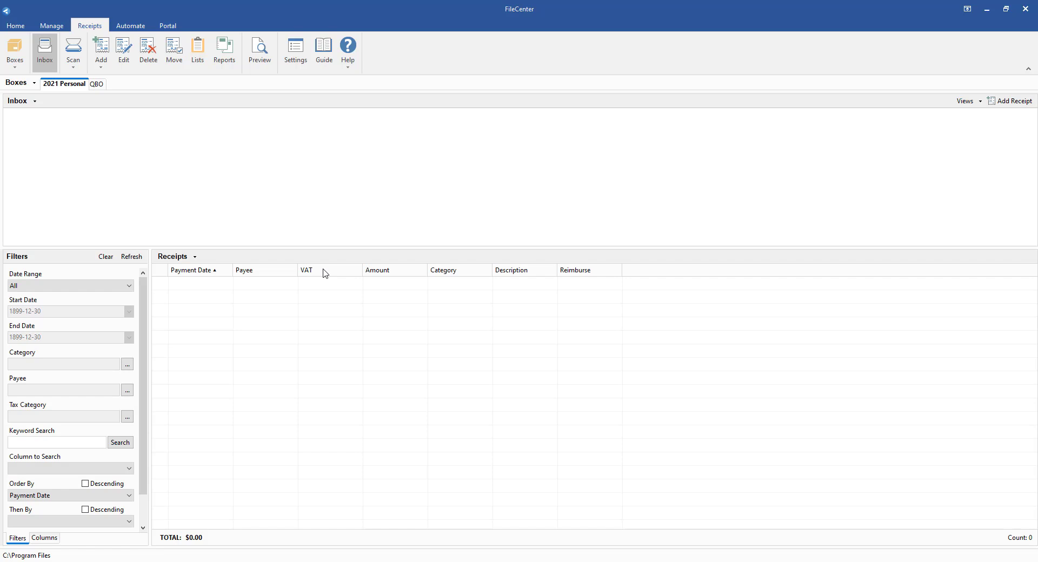
- Reopen the box's Field Captions list and clear the custom caption of Sales Tax
click(196, 54)
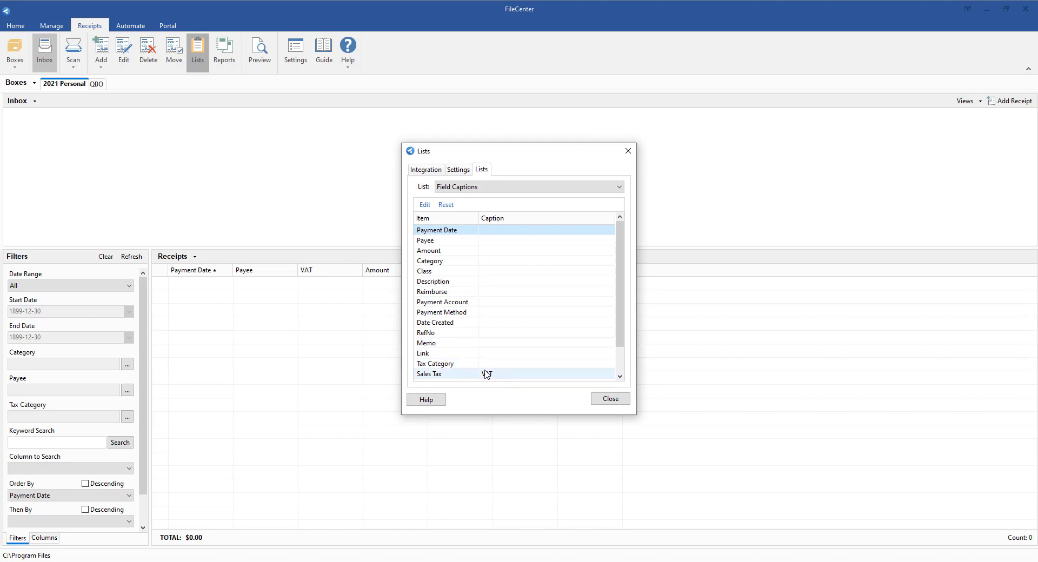
scroll(485, 372, down, 1)
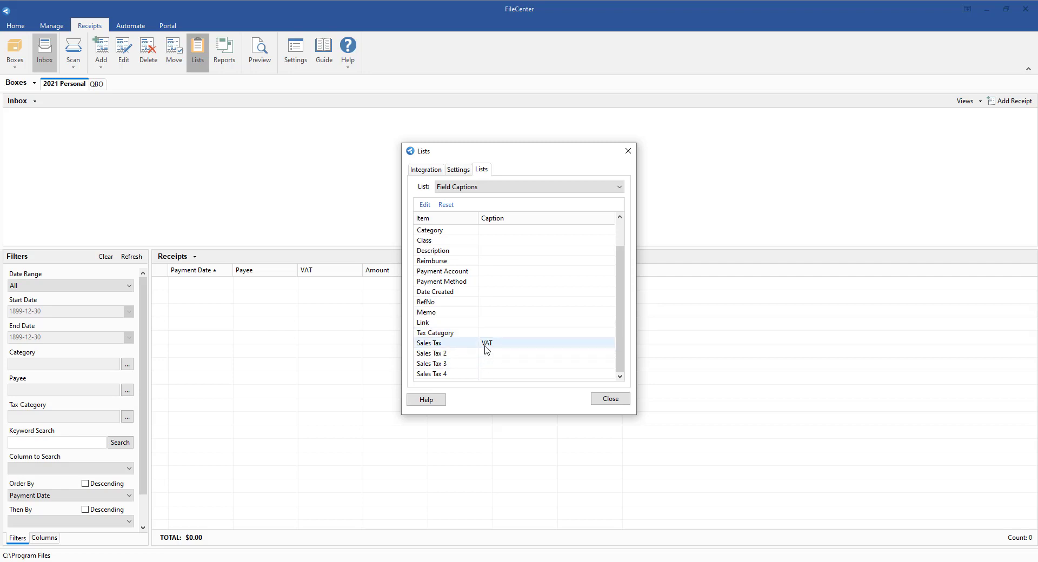
click(491, 346)
click(490, 346)
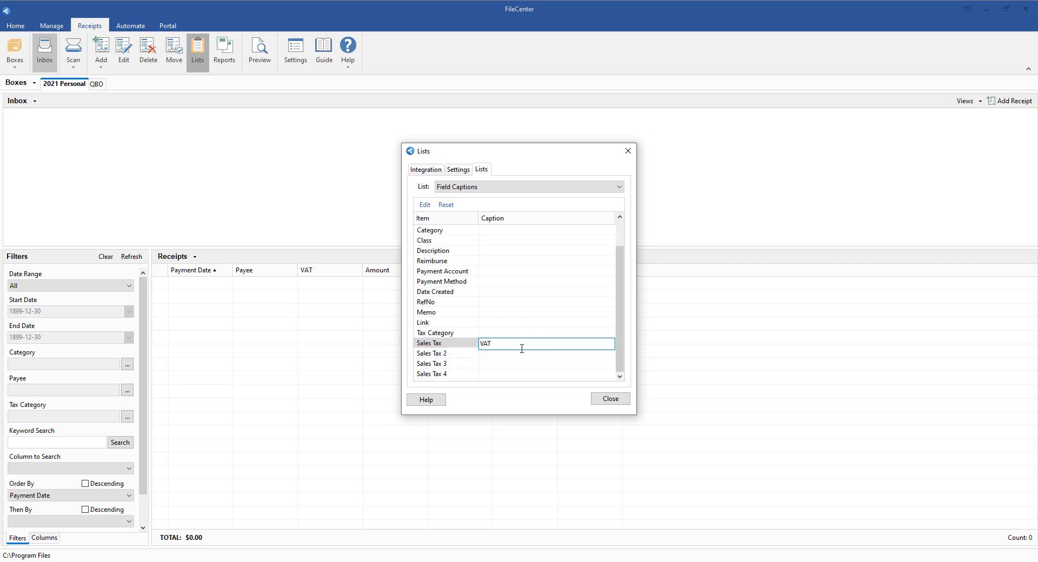
drag(512, 344, 478, 344)
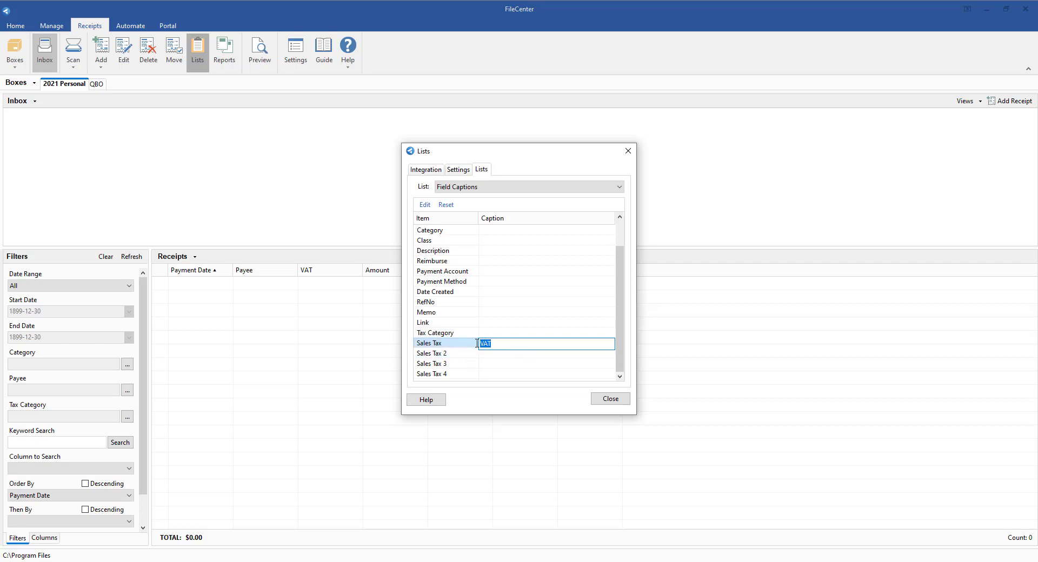
key(BackSpace)
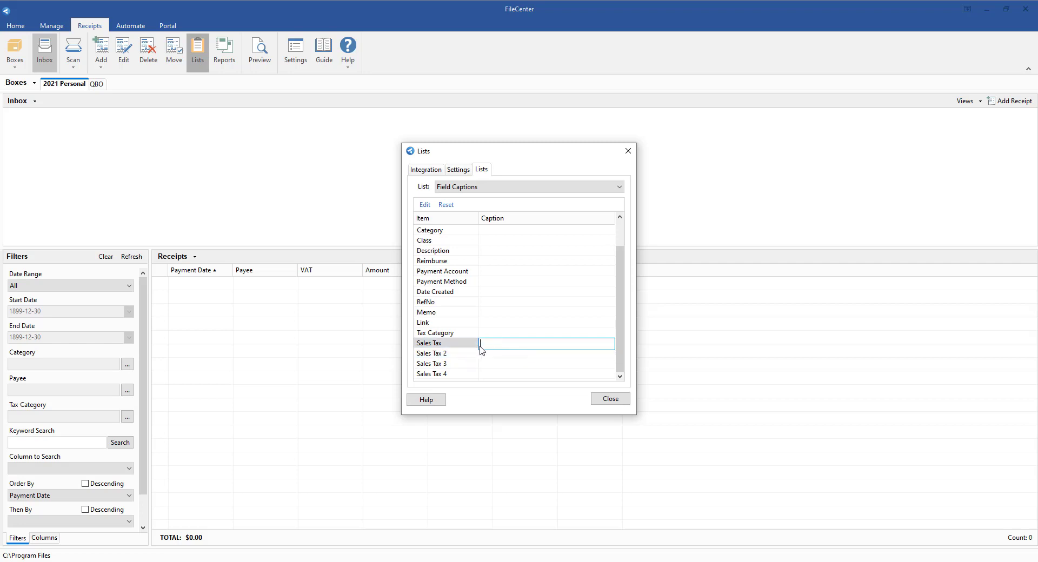
click(487, 363)
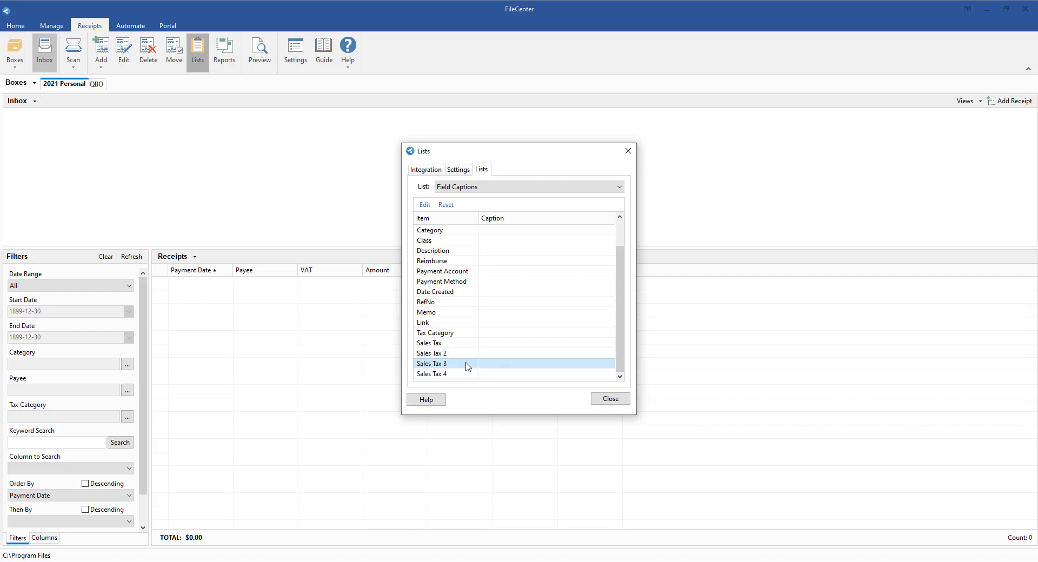
- Try Shipping as the field caption of Sales Tax 2, and erase it again
click(448, 354)
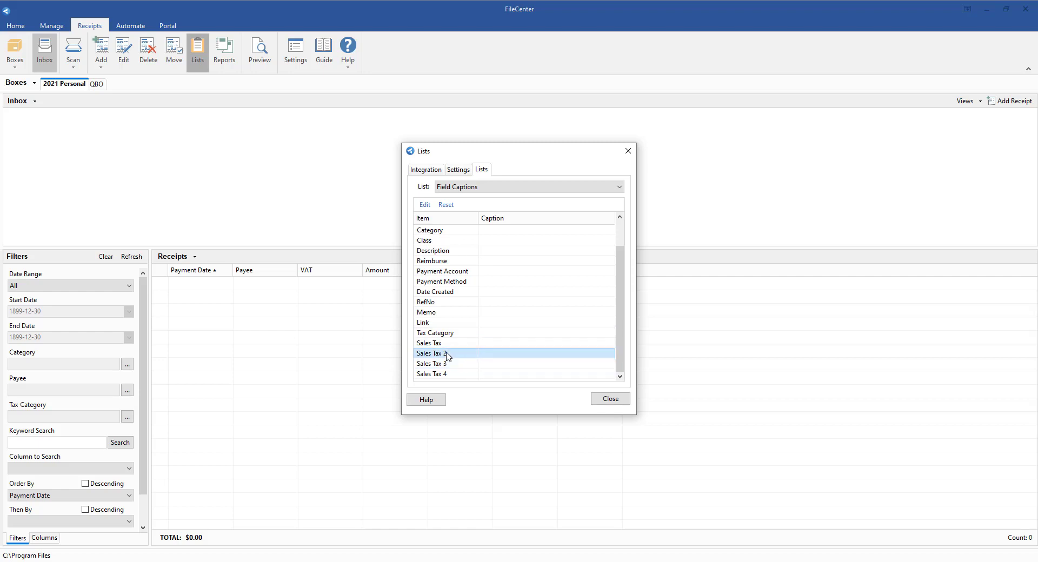
click(484, 354)
text(Shipping)
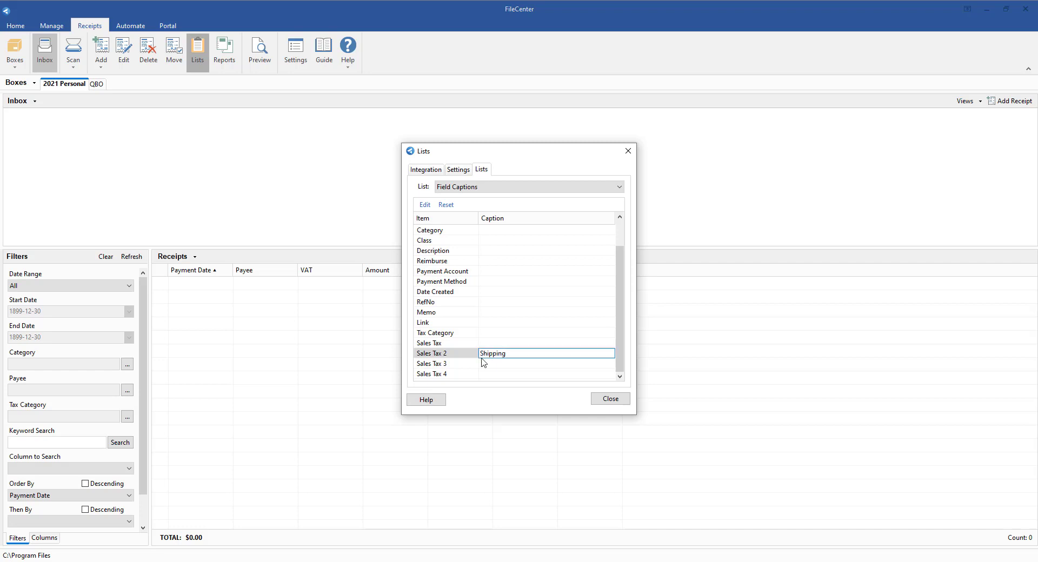
key(BackSpace)
key(BackSpace)
key(BackSpace)
key(BackSpace)
key(BackSpace)
key(BackSpace)
key(BackSpace)
key(BackSpace)
click(502, 374)
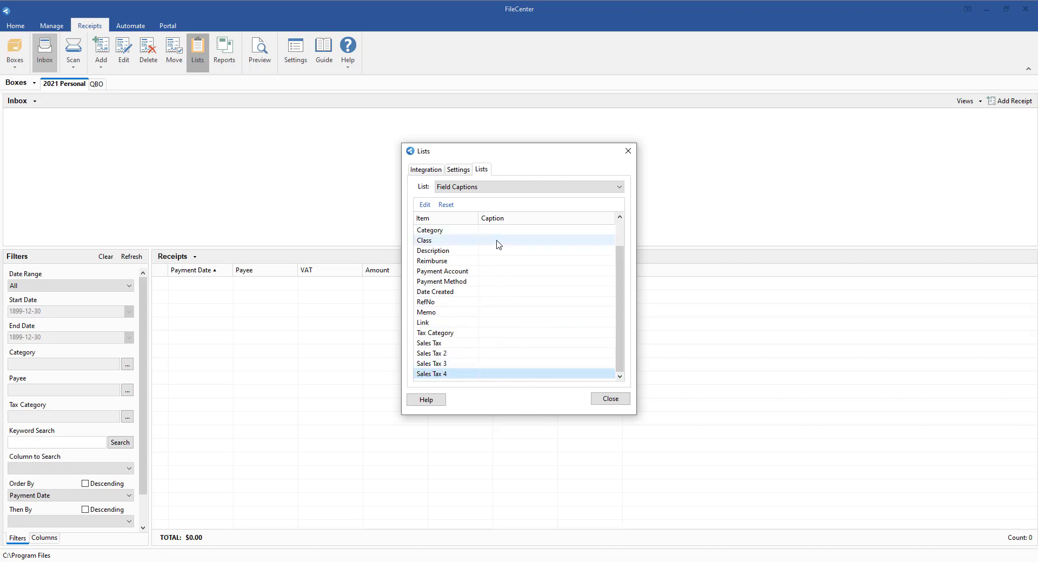
- Review the items in the List Captions list and close the Lists dialog
click(501, 193)
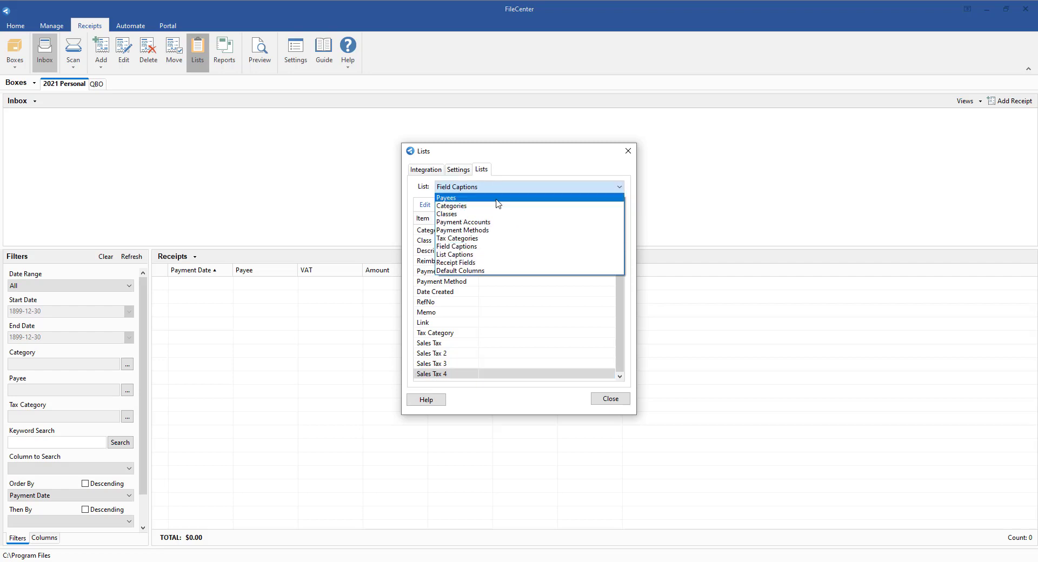
click(489, 256)
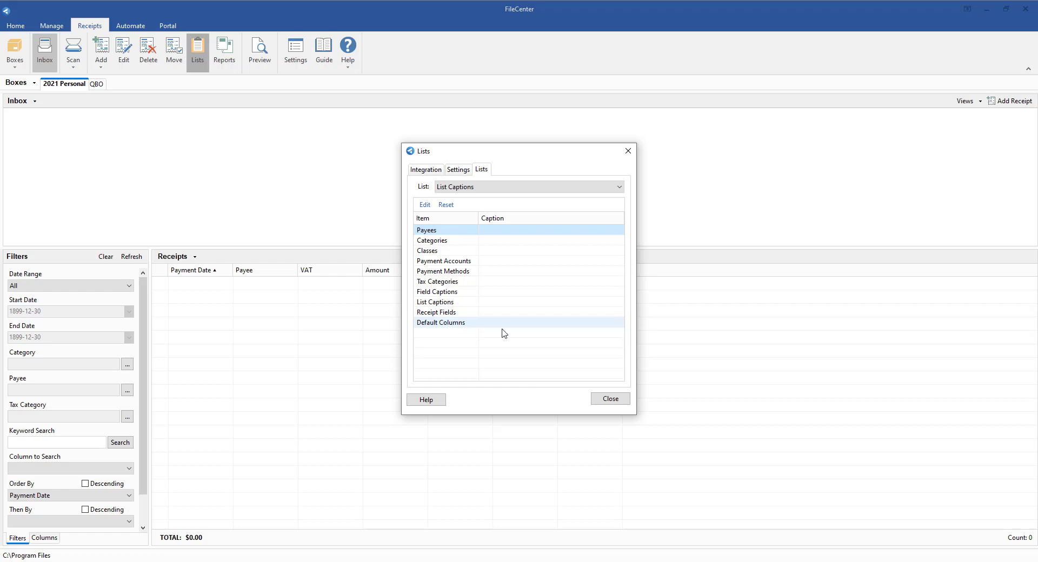
click(609, 401)
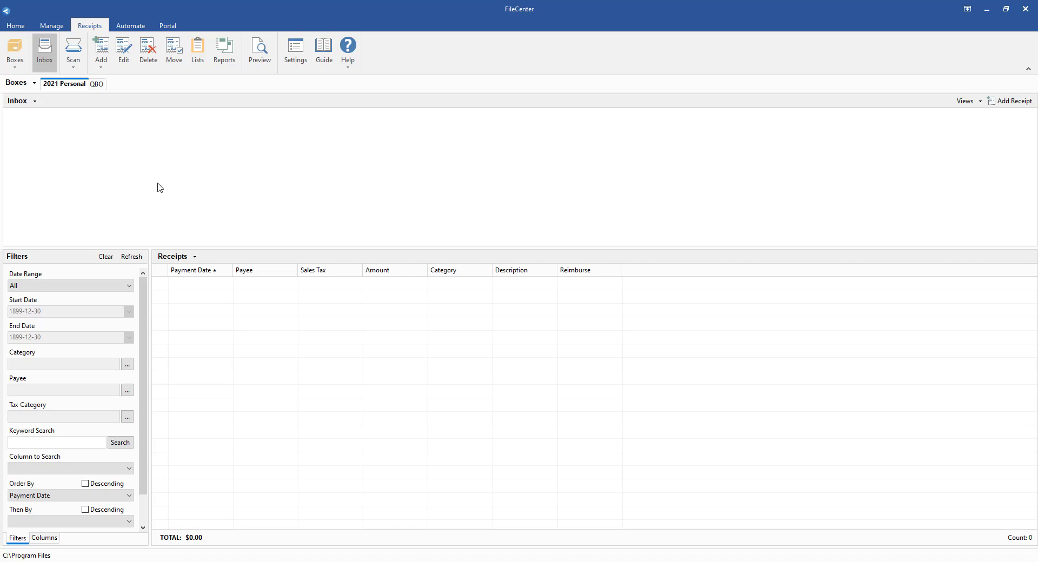
- Open the new scan dialog for the 2021 Personal box
click(74, 51)
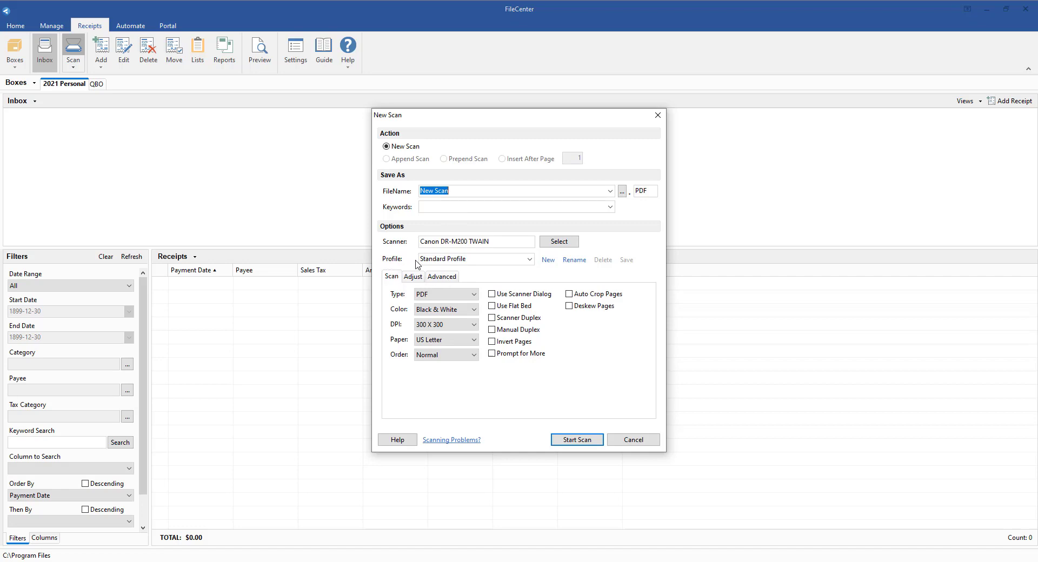
- Check the existing scan profiles and create a new profile named Receipts
click(453, 262)
click(529, 260)
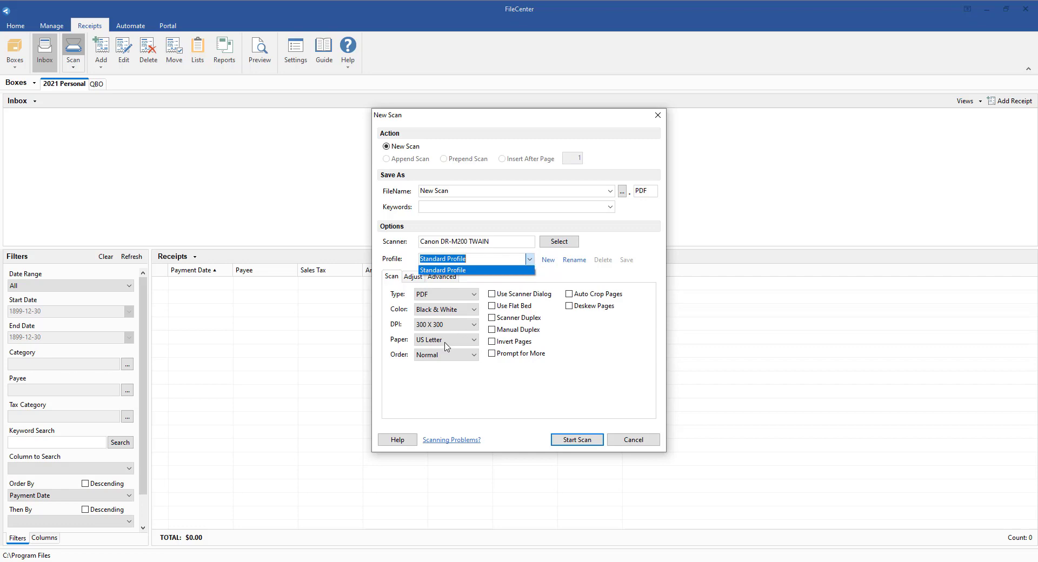
click(496, 405)
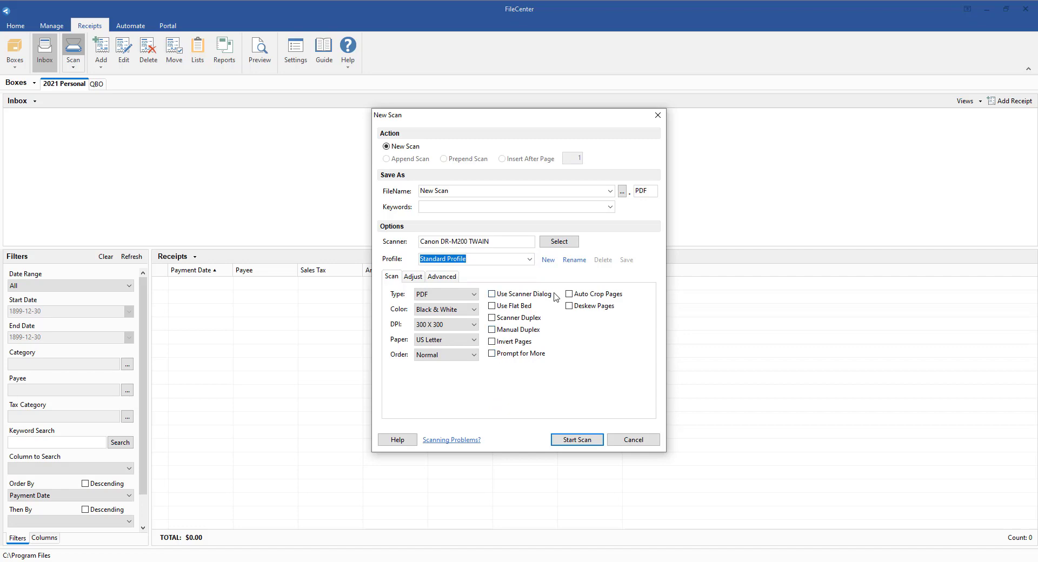
click(547, 260)
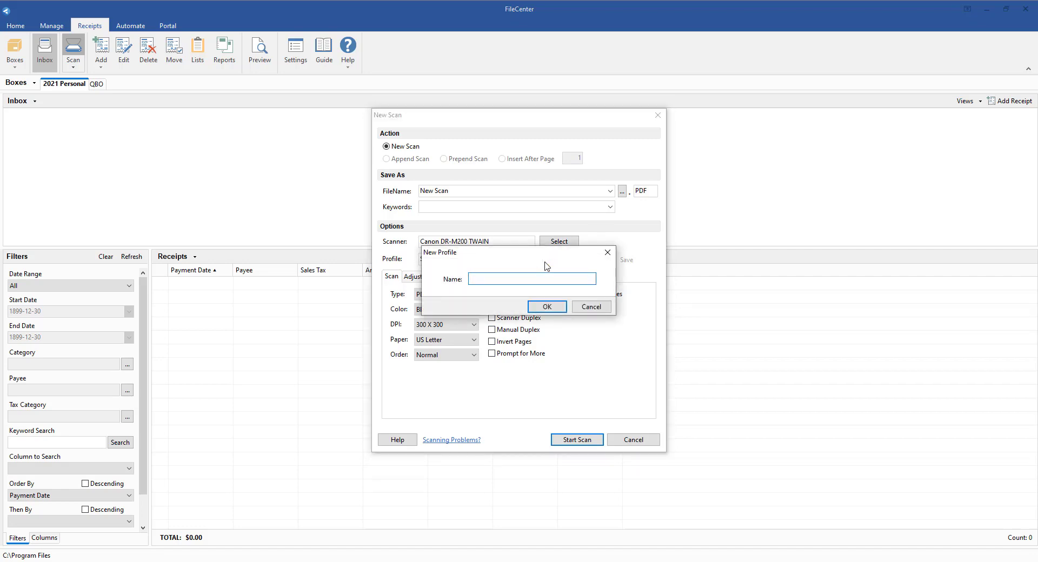
text(Receipts)
key(Return)
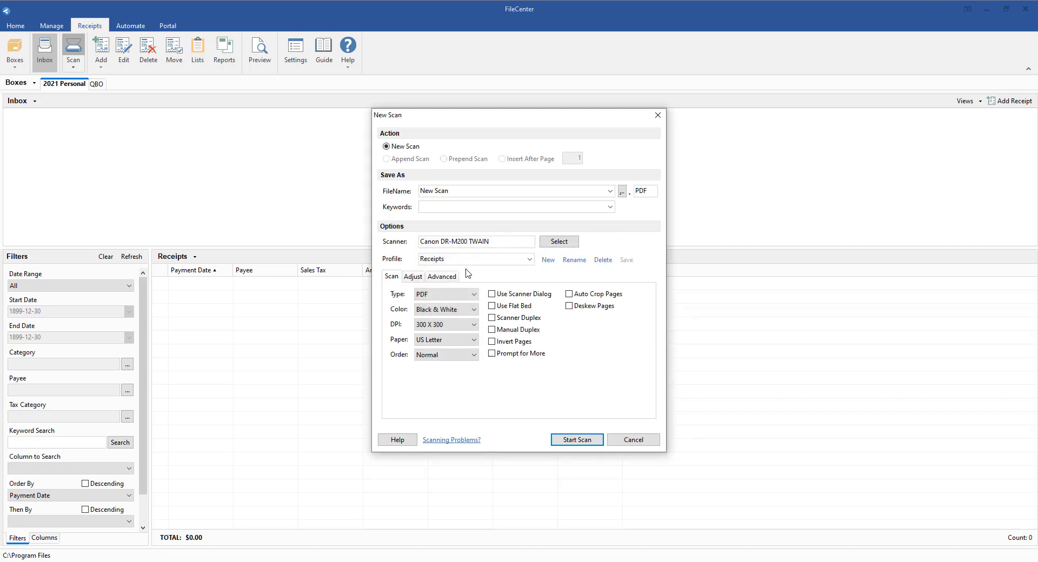
- Enable Auto Crop Pages, Deskew Pages and document separation every 1 page for the Receipts profile
click(585, 296)
click(584, 313)
click(452, 277)
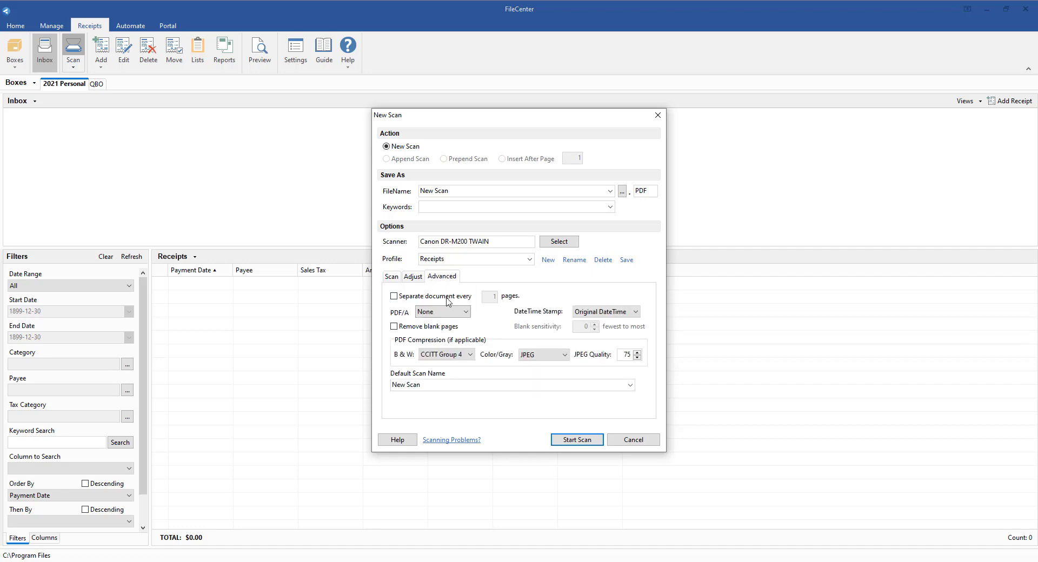
click(447, 299)
click(412, 277)
click(391, 276)
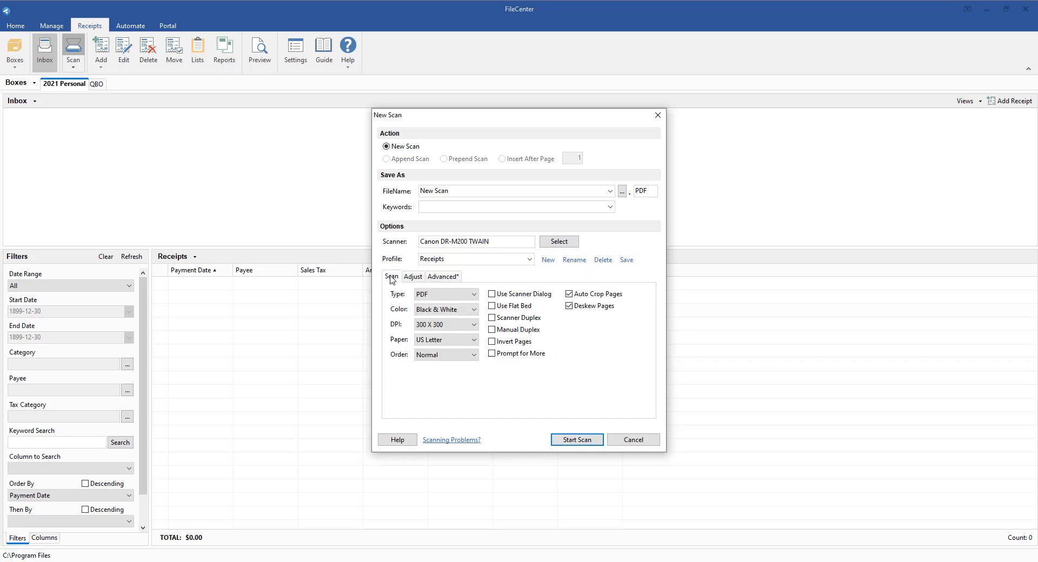
- Try Scanner Duplex alongside the document separation page count, and turn duplex off again
click(502, 322)
click(443, 277)
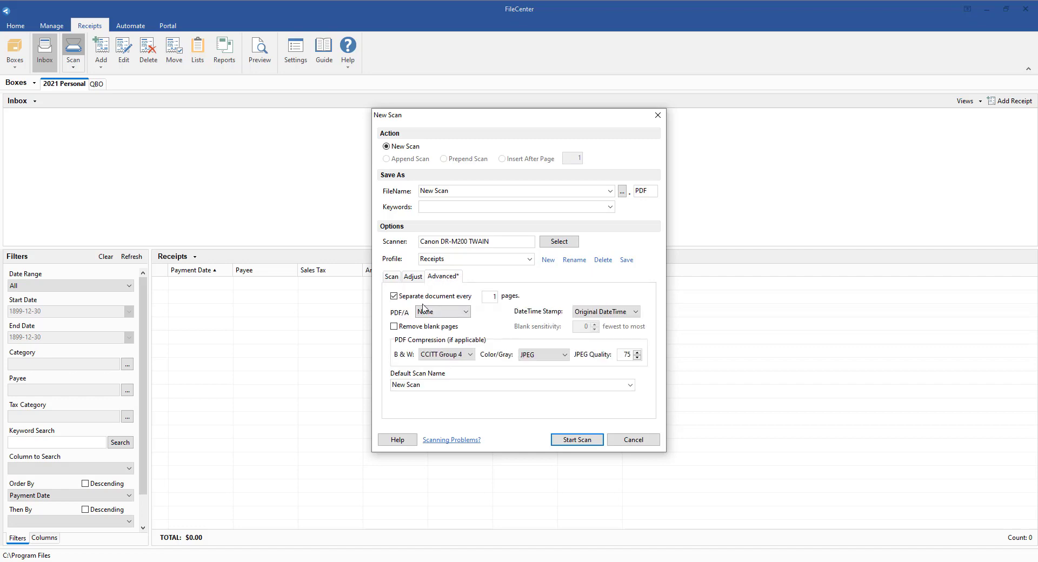
double_click(495, 297)
click(392, 276)
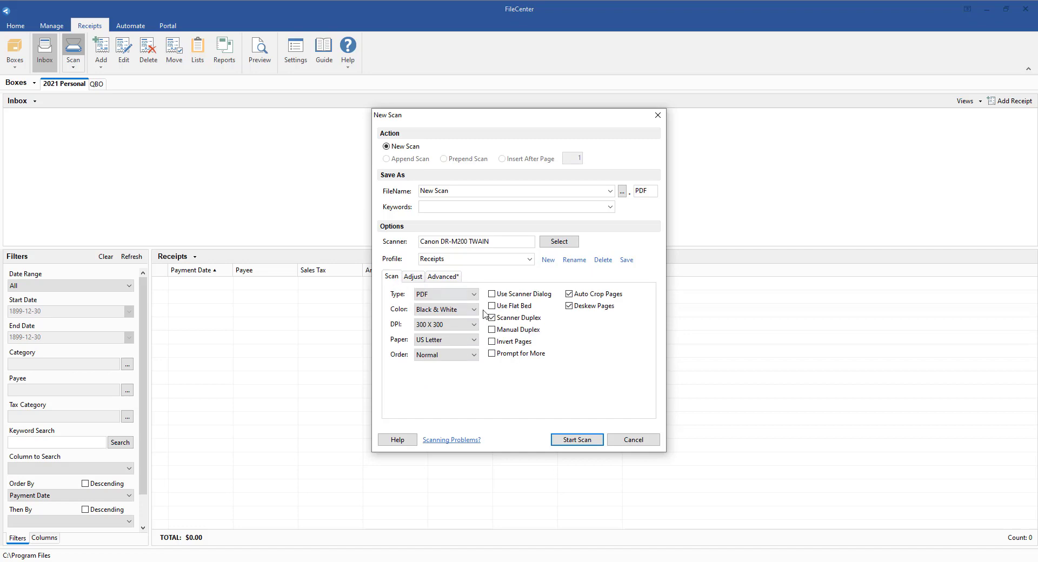
click(491, 317)
- Look through the paper sizes, keep US Letter, and save the Receipts profile
click(432, 340)
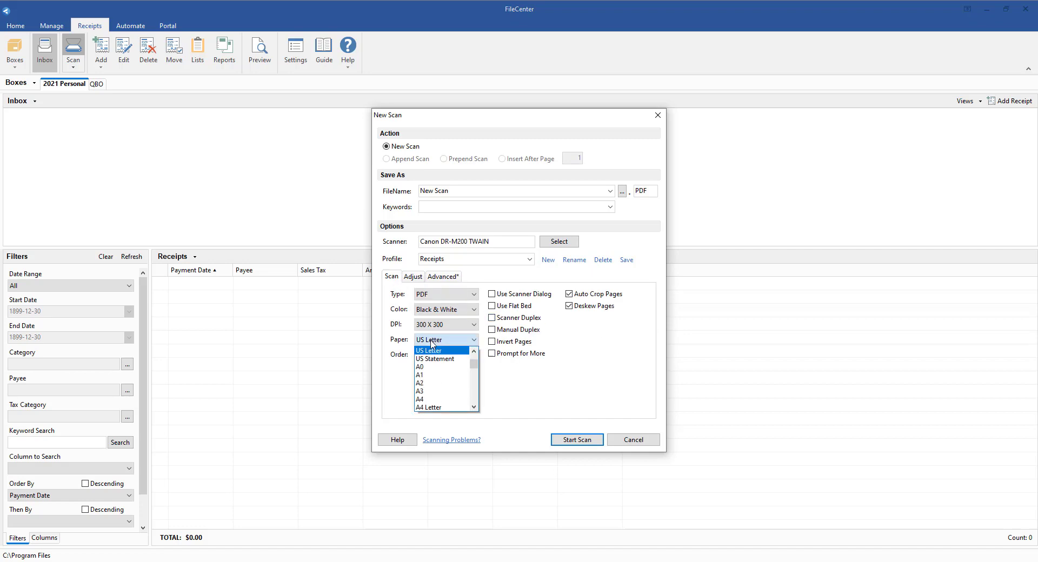
scroll(432, 403, down, 10)
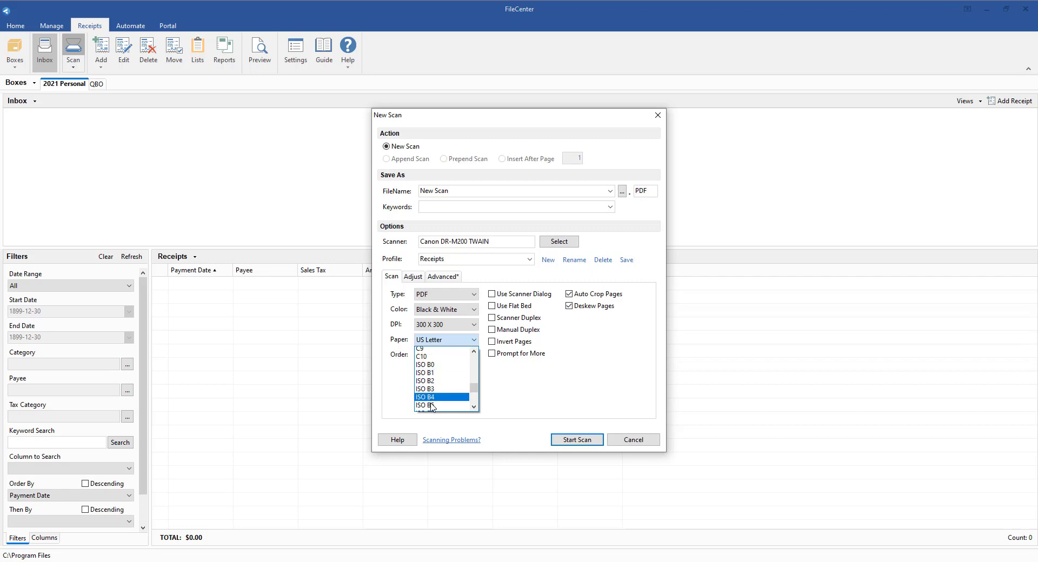
scroll(432, 405, down, 5)
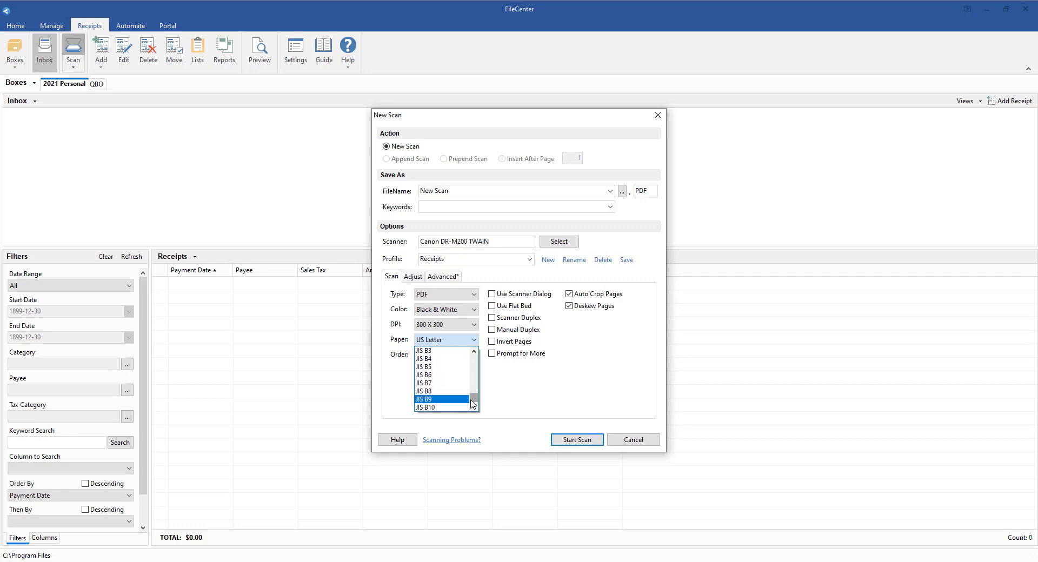
drag(472, 403, 475, 362)
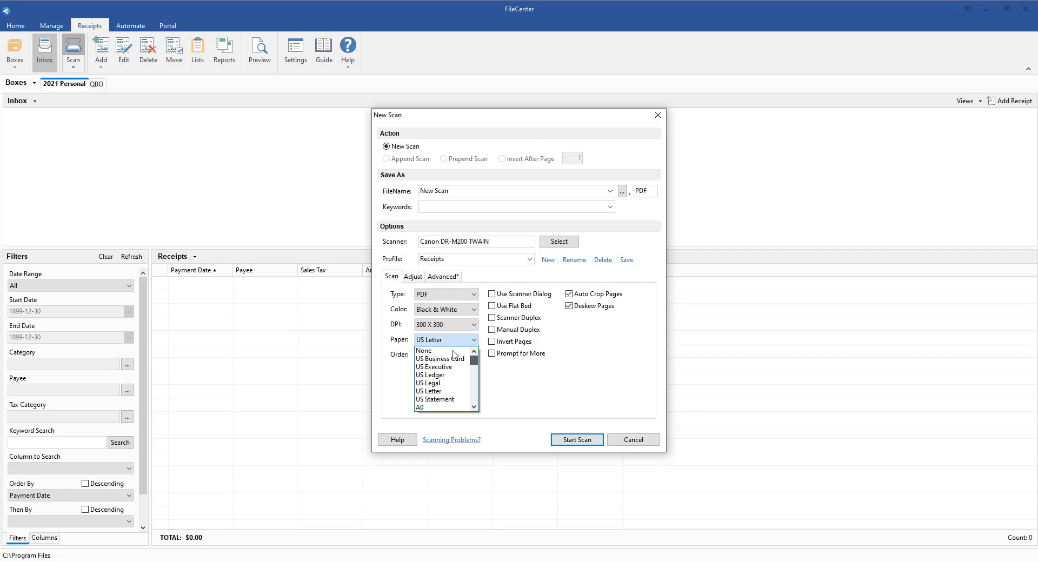
click(453, 391)
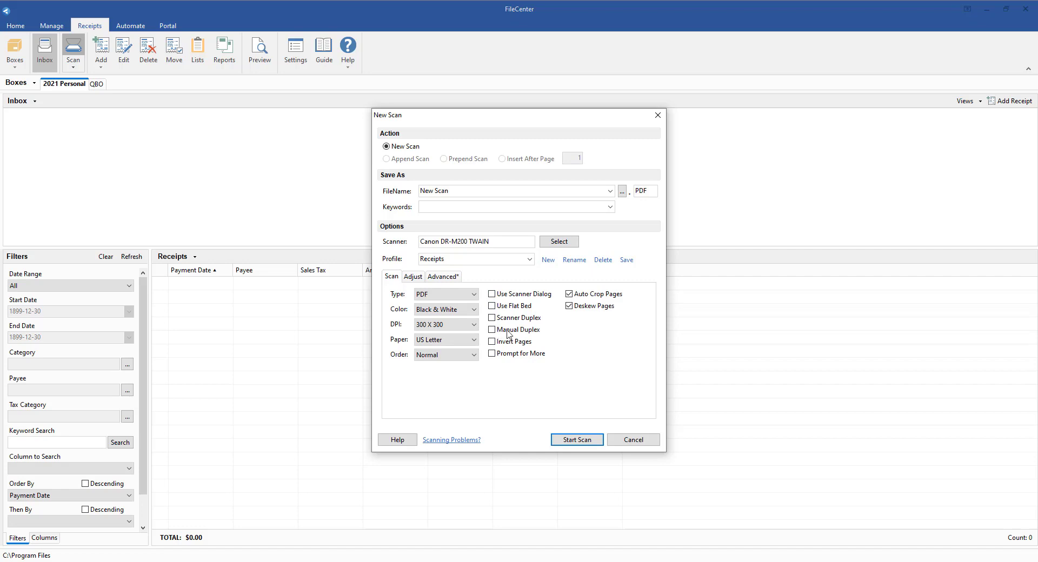
click(628, 262)
- Switch to Standard Profile and back to Receipts, and try to start a scan
click(530, 259)
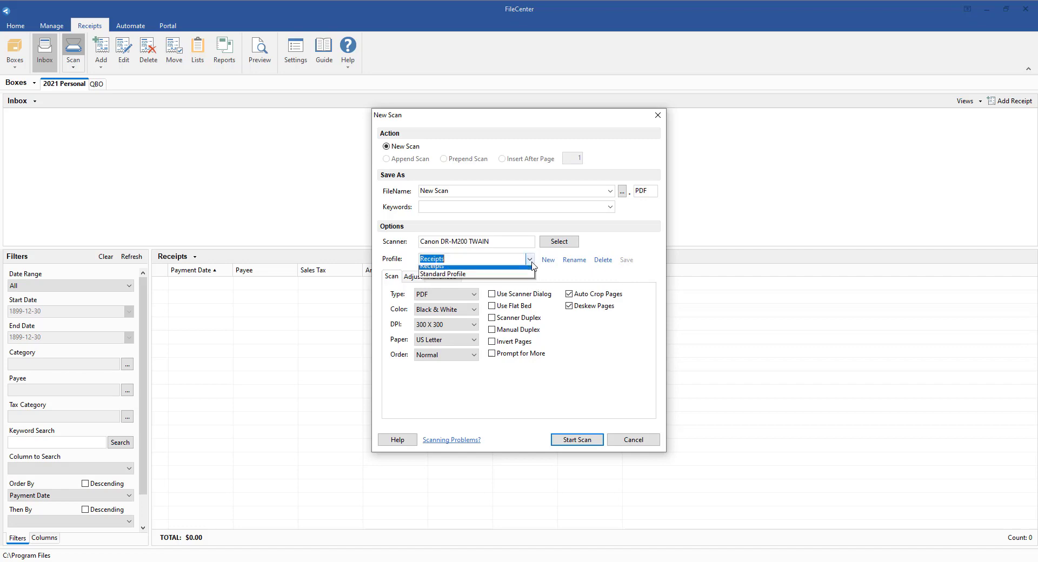
click(515, 280)
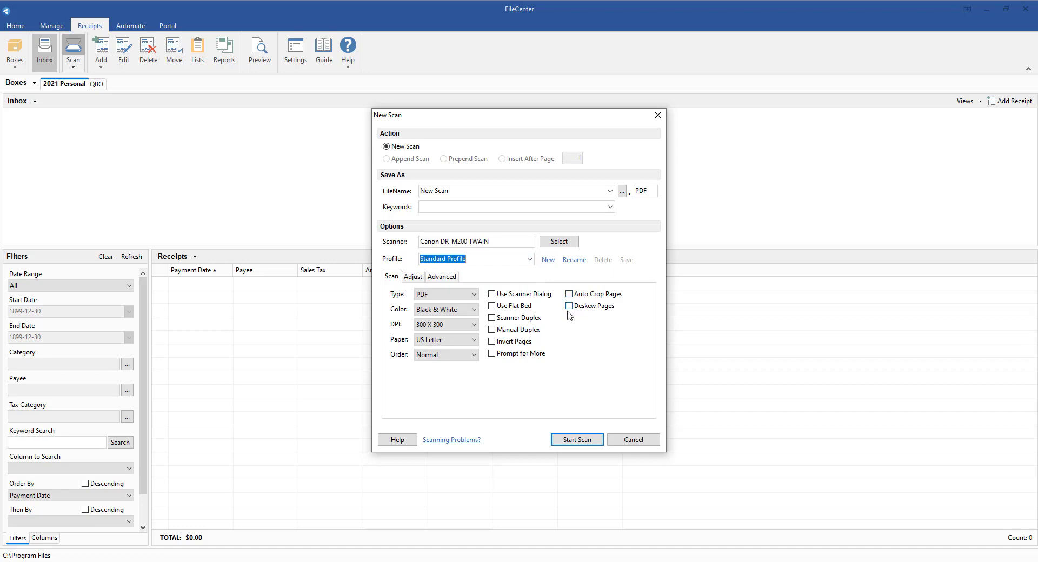
click(529, 259)
click(526, 279)
click(574, 442)
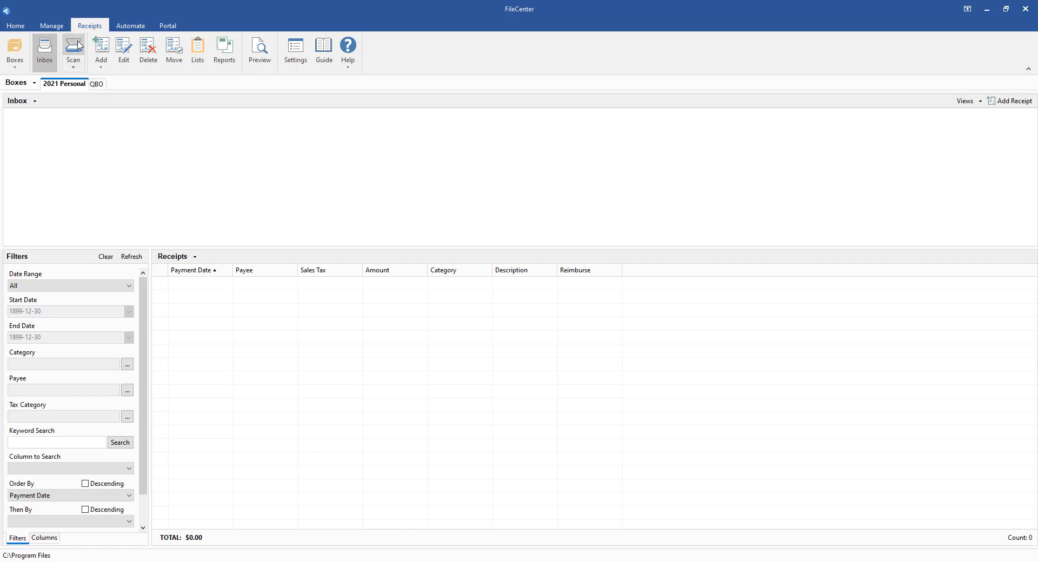
- Reopen the new scan dialog, set the scanner driver's scan mode to A, and scan a receipt with the Receipts profile
click(78, 45)
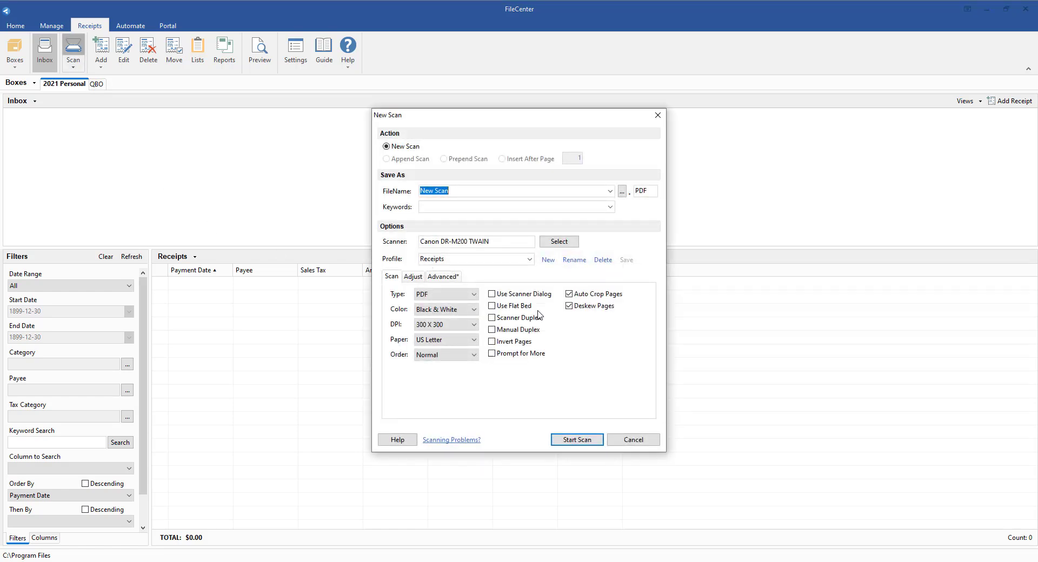
click(559, 241)
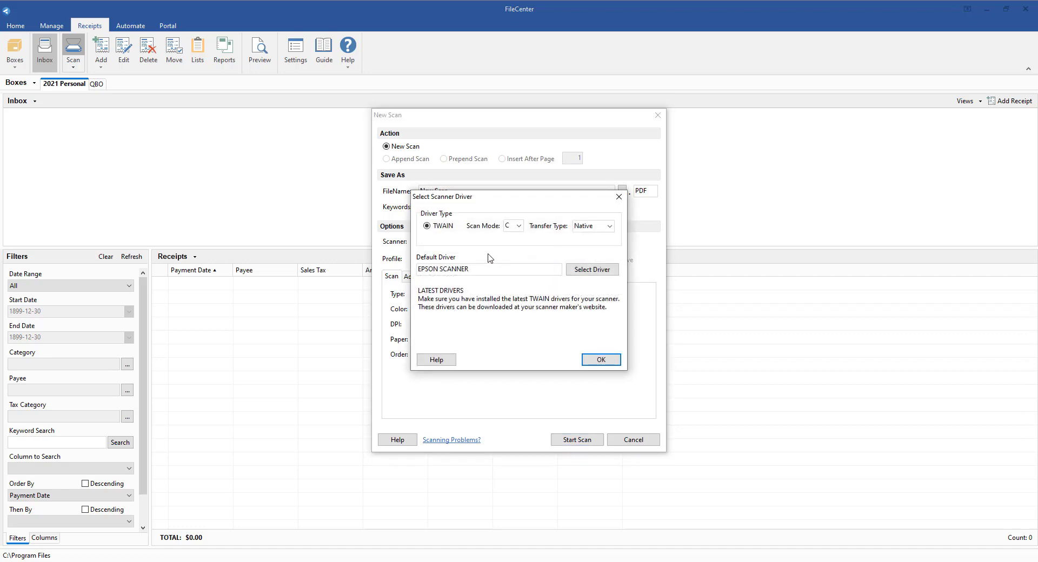
click(519, 226)
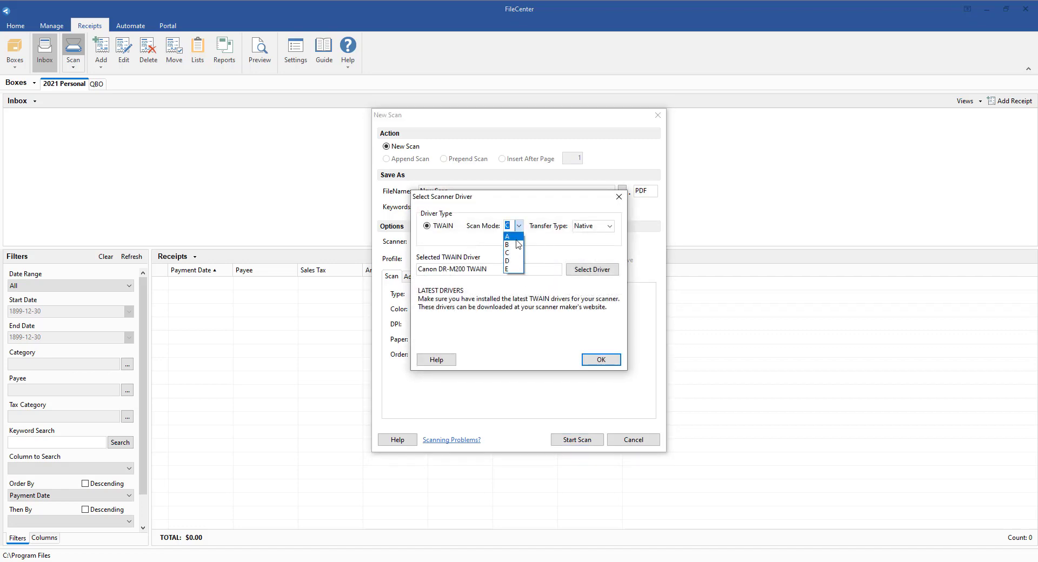
click(516, 238)
click(600, 359)
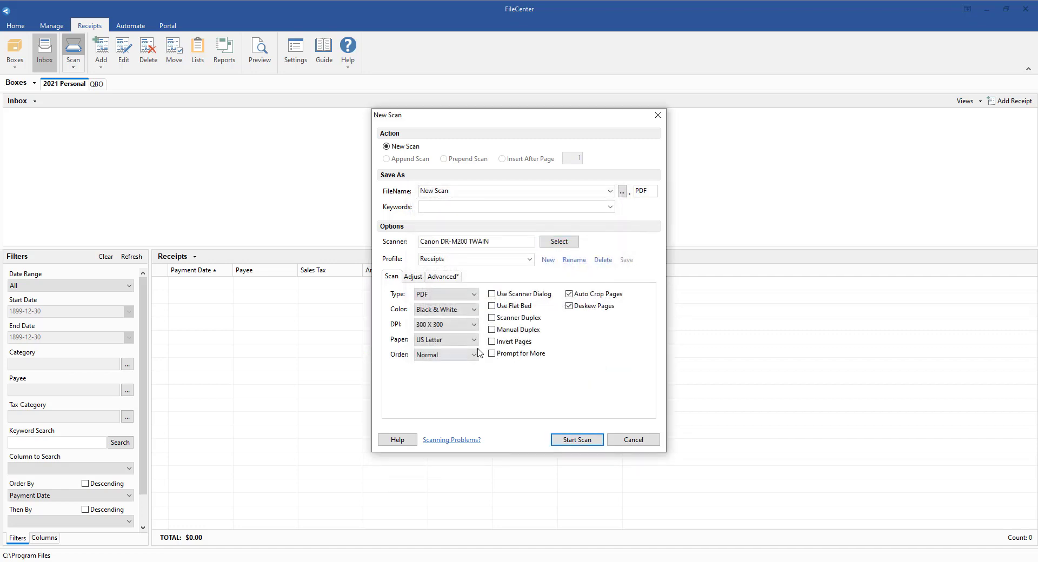
click(575, 439)
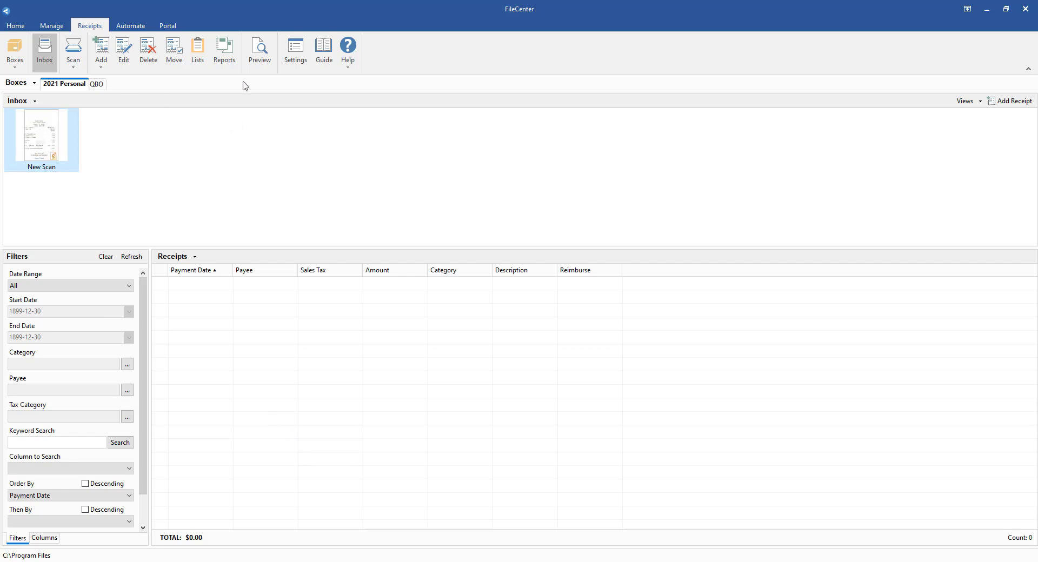
- Show the preview pane, widen it to about 40% of the window, and view the scanned receipt from top to bottom
click(259, 51)
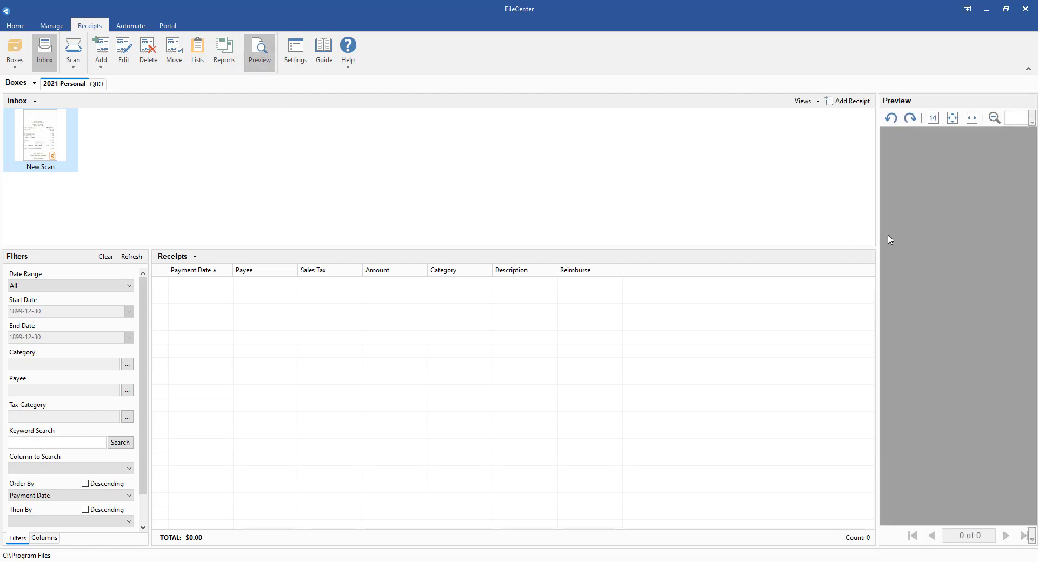
drag(877, 234, 611, 231)
click(75, 165)
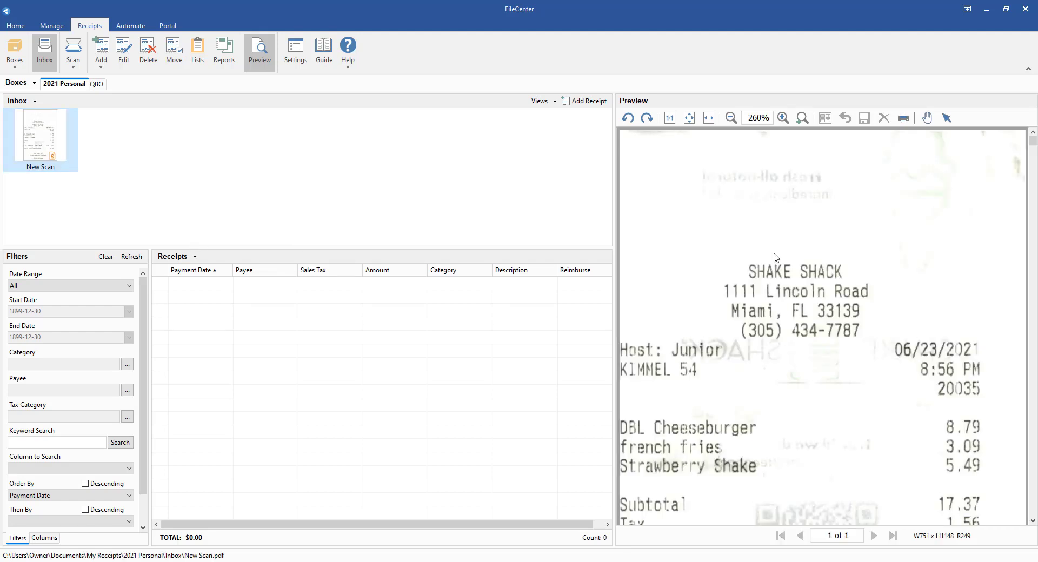
scroll(774, 270, down, 3)
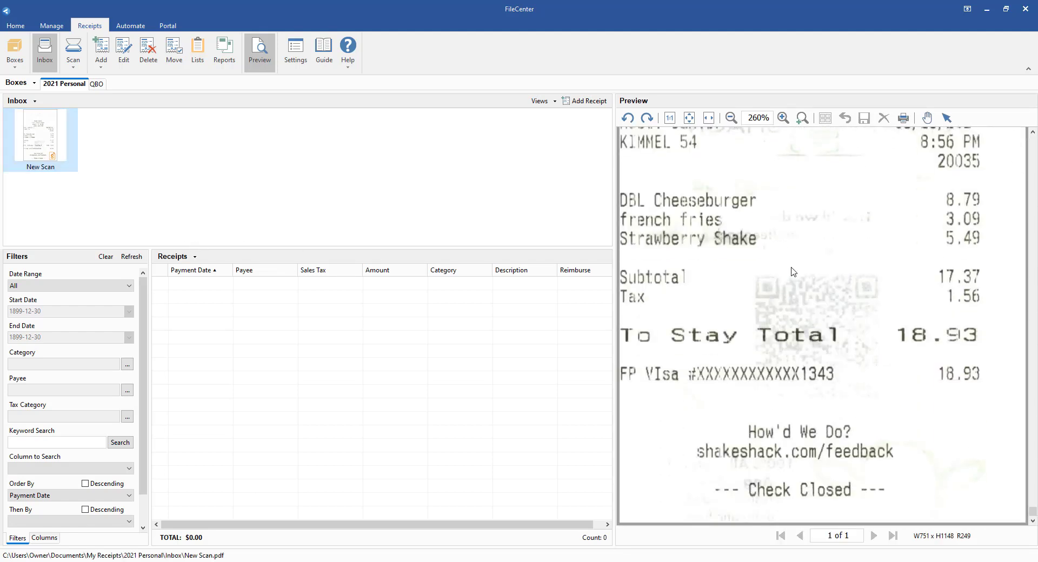
scroll(775, 257, up, 3)
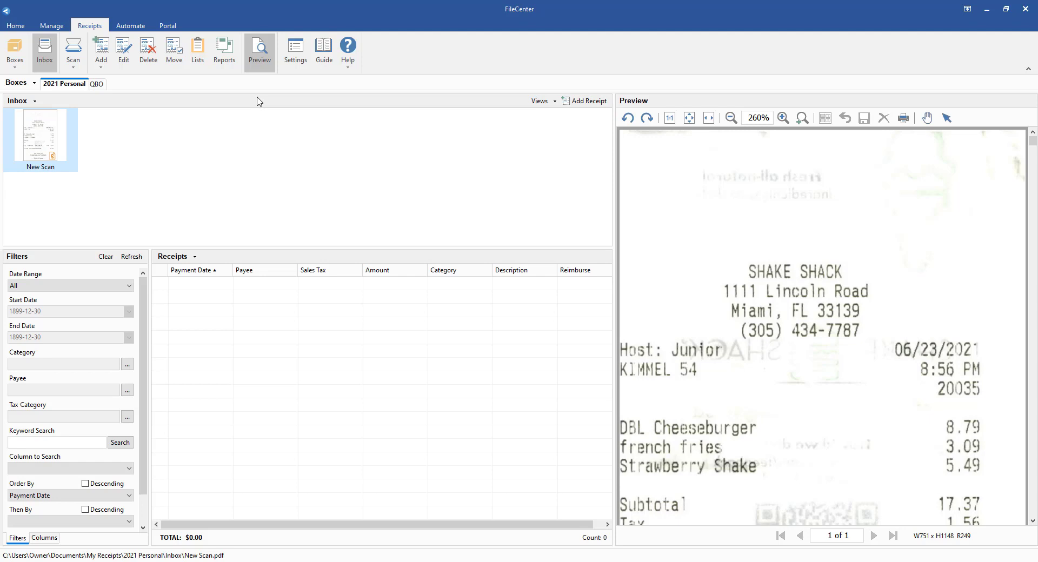
- Enable Prompt to Add after scan in the receipts settings and close them
click(295, 53)
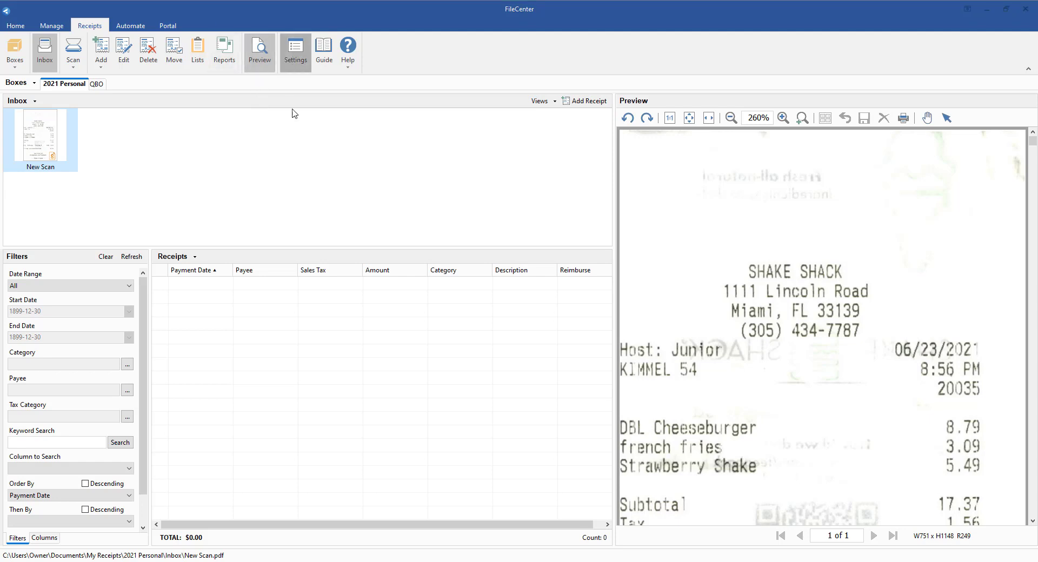
click(427, 188)
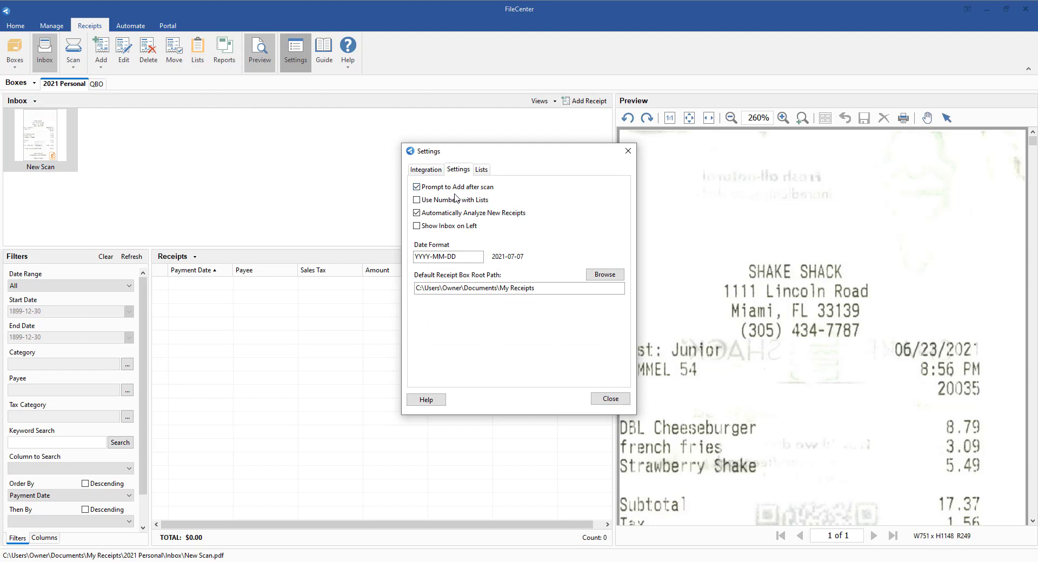
click(620, 401)
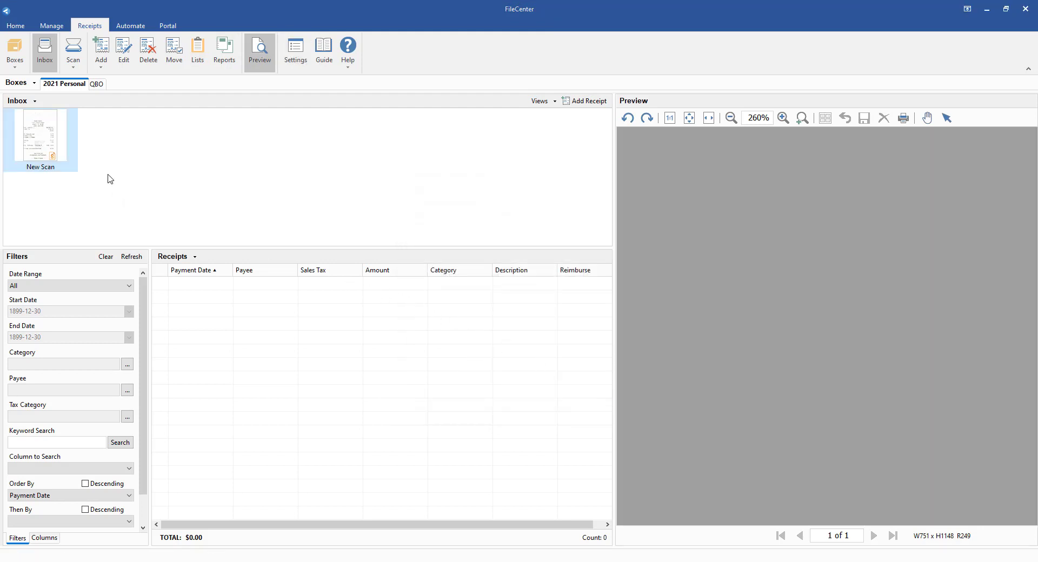
- Scan another receipt into the 2021 Personal inbox
click(70, 54)
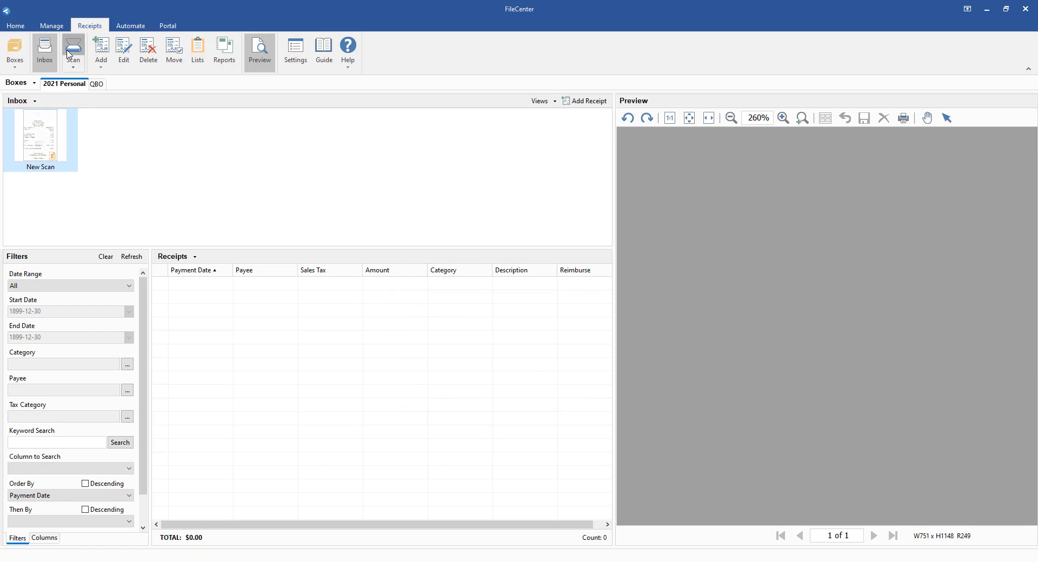
click(567, 441)
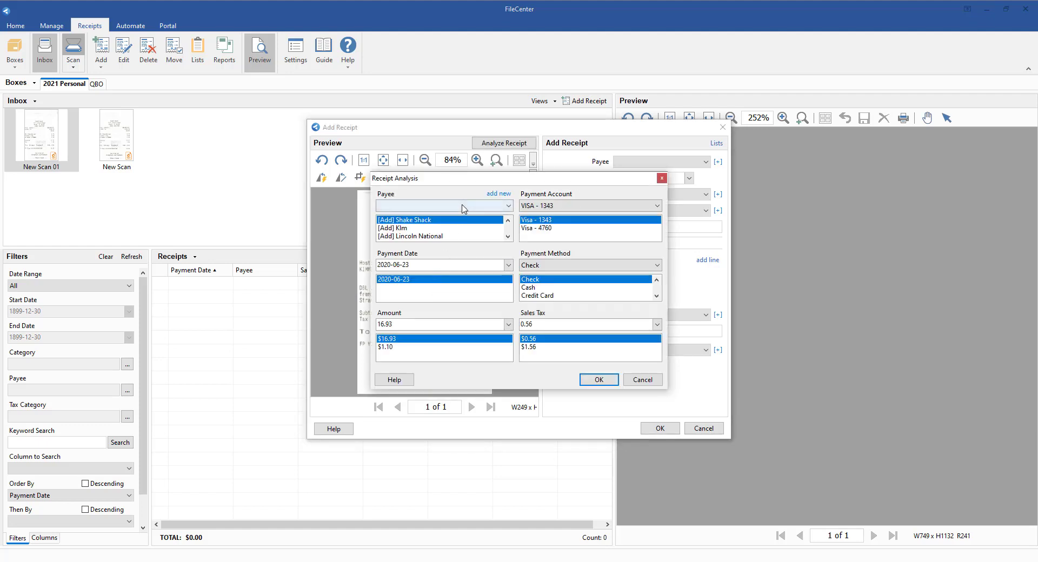
- Move the Receipt Analysis dialog clear of the scanned receipt and look through the suggested payees
drag(469, 184, 595, 195)
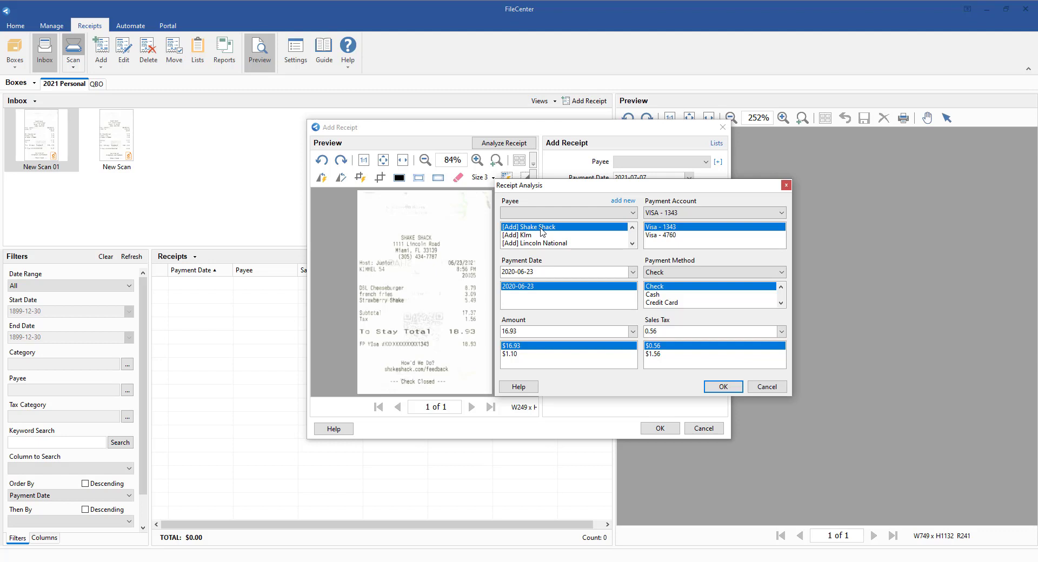
click(632, 244)
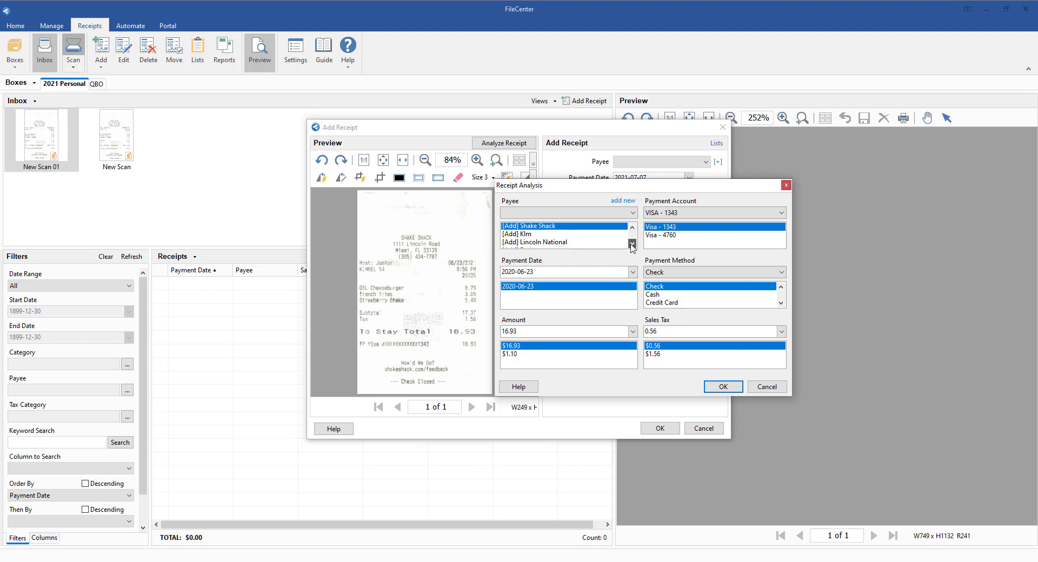
click(631, 245)
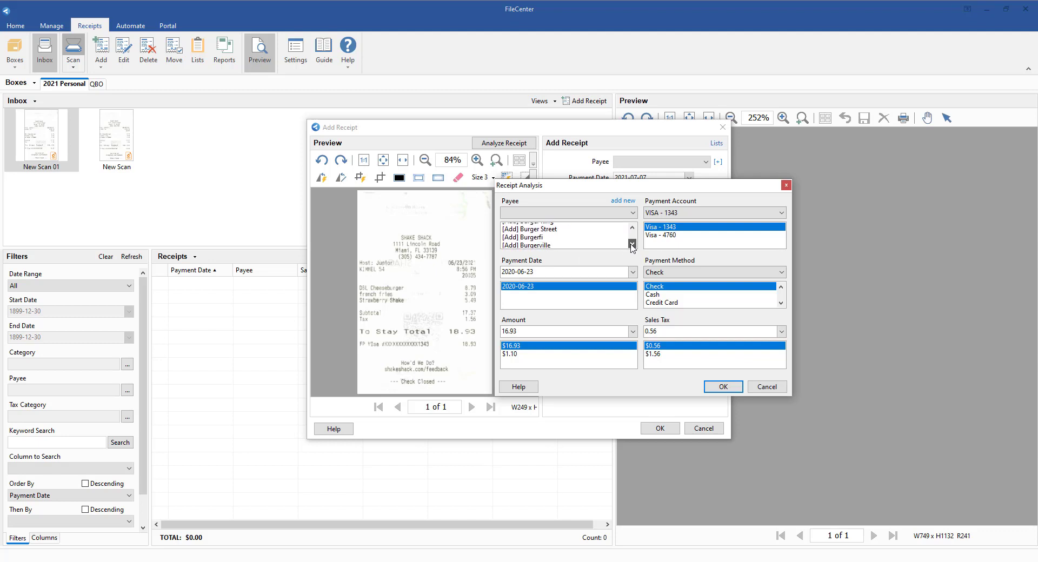
click(631, 244)
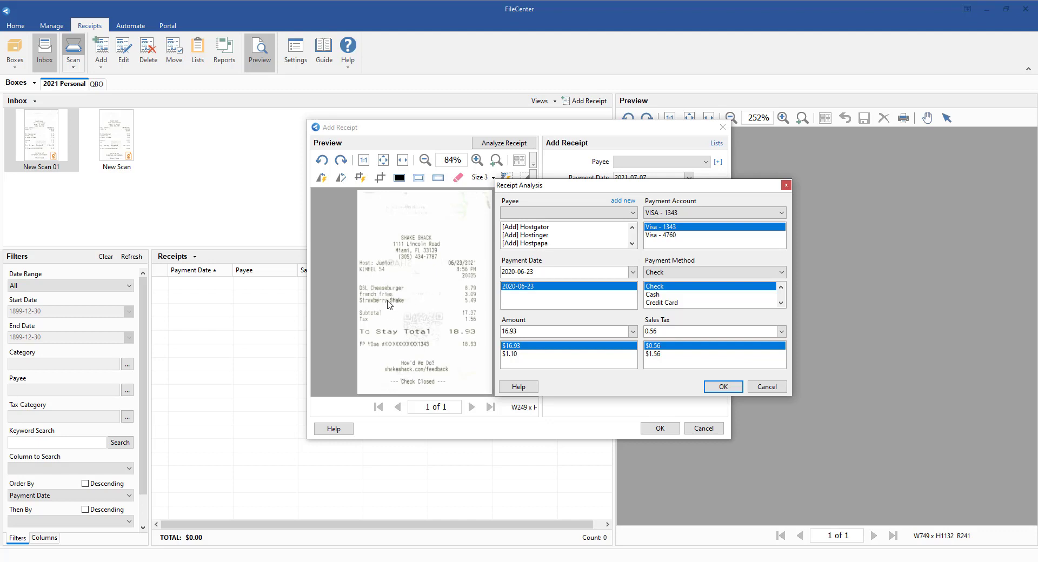
click(632, 227)
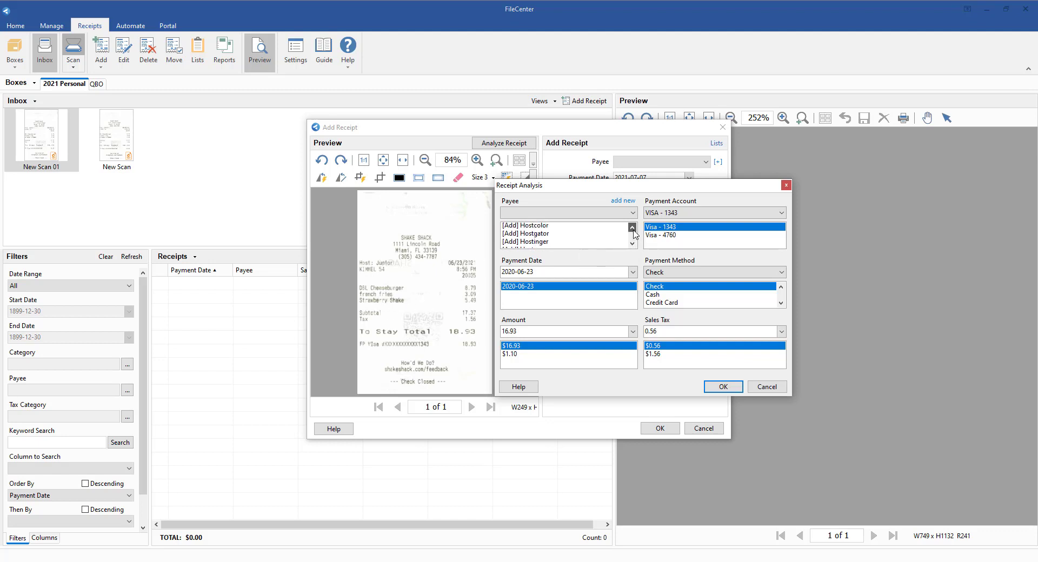
click(633, 231)
click(633, 230)
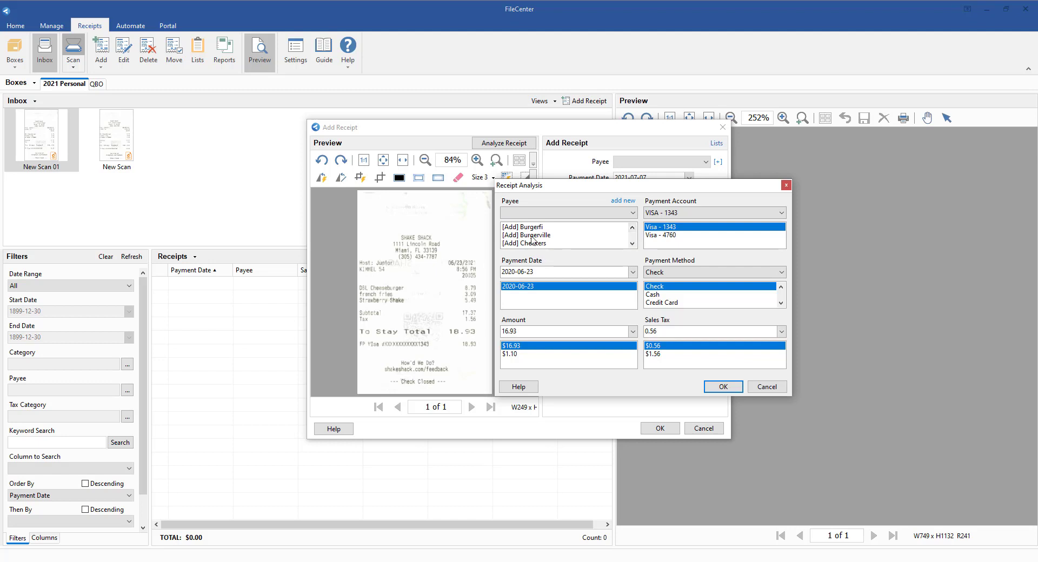
click(633, 228)
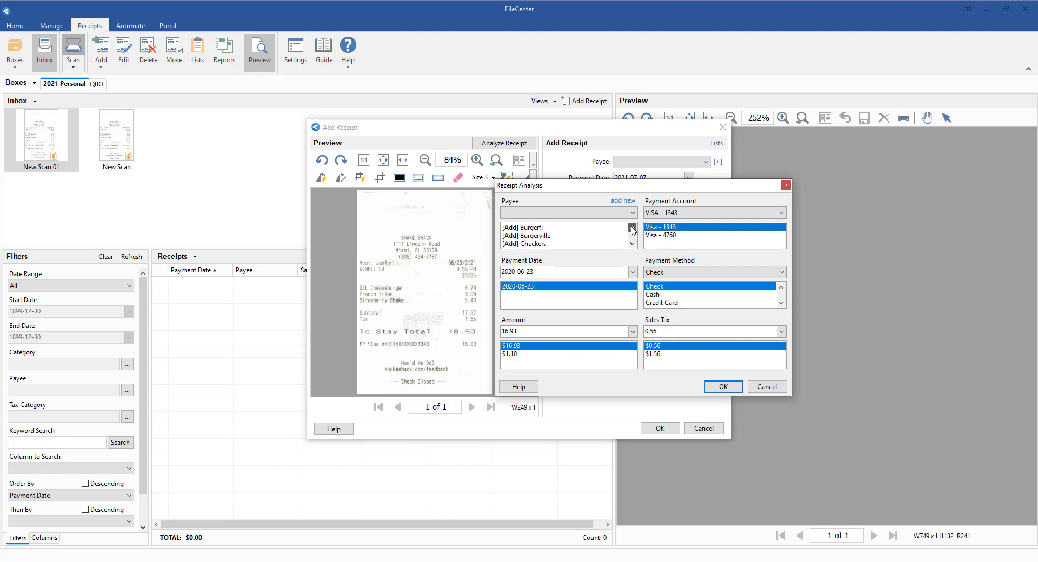
click(632, 227)
click(632, 228)
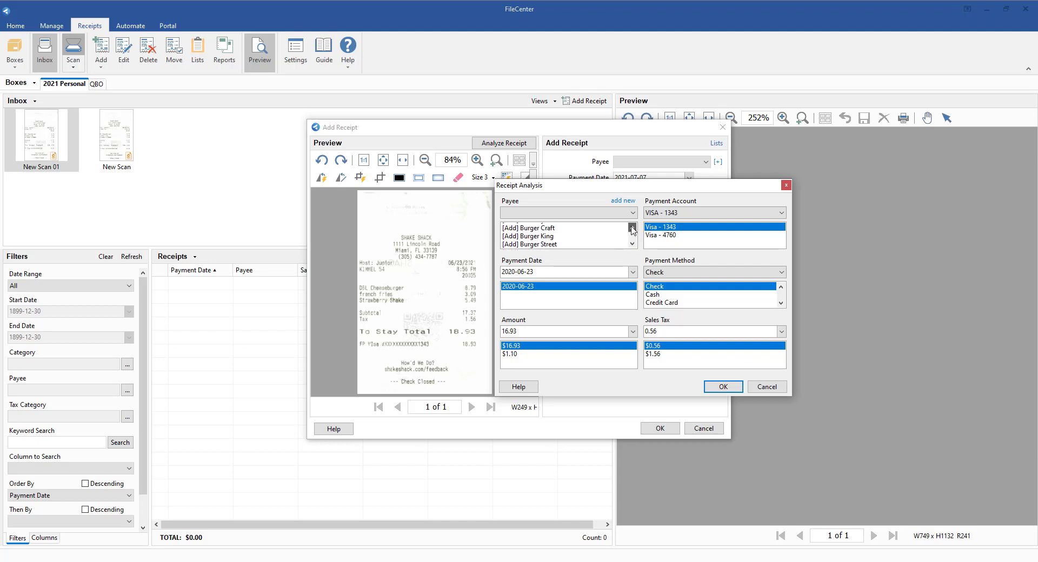
click(632, 228)
click(632, 228)
click(632, 228)
- Add the suggested Shake Shack as a new single payee in the receipt analysis
click(543, 227)
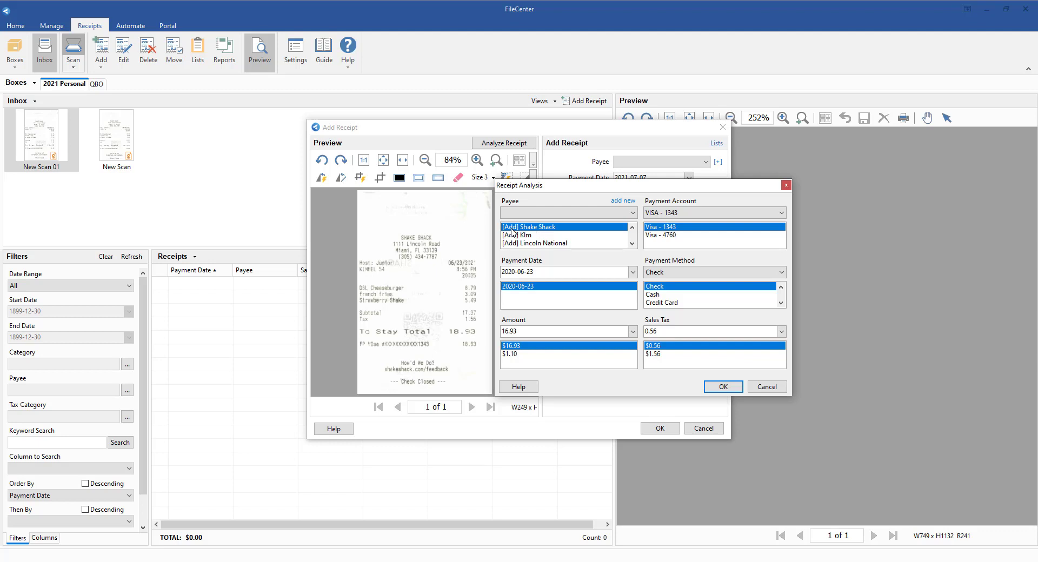
click(627, 204)
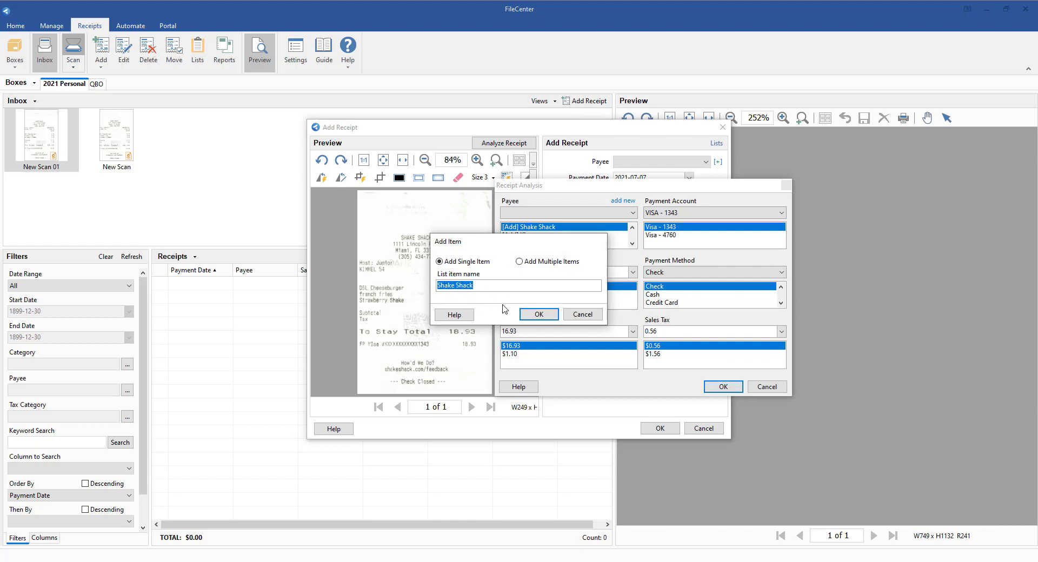
click(539, 314)
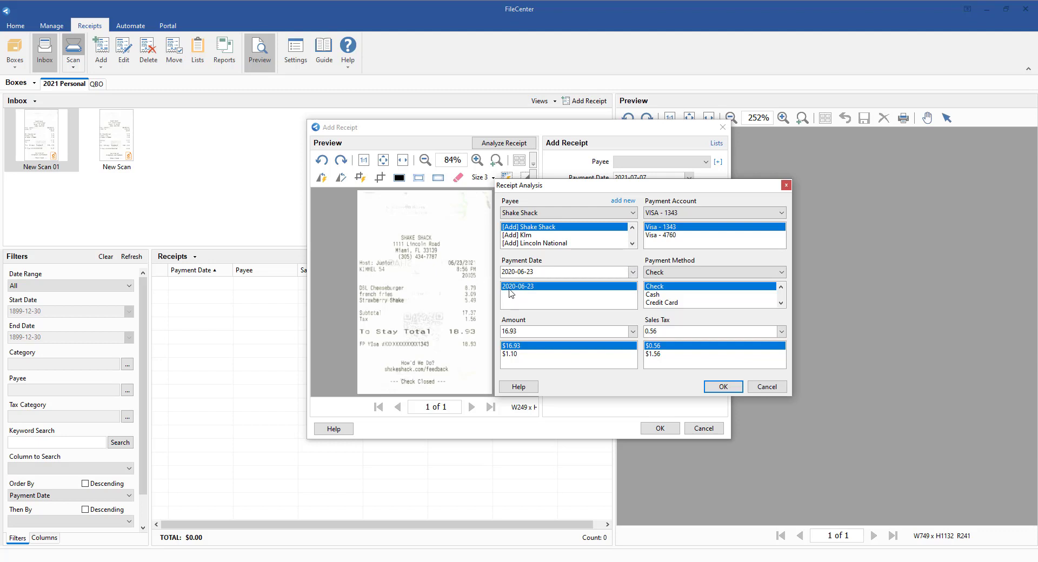
- Correct the analyzed payment date to 2021-06-23 and the amount to 18.93
click(515, 272)
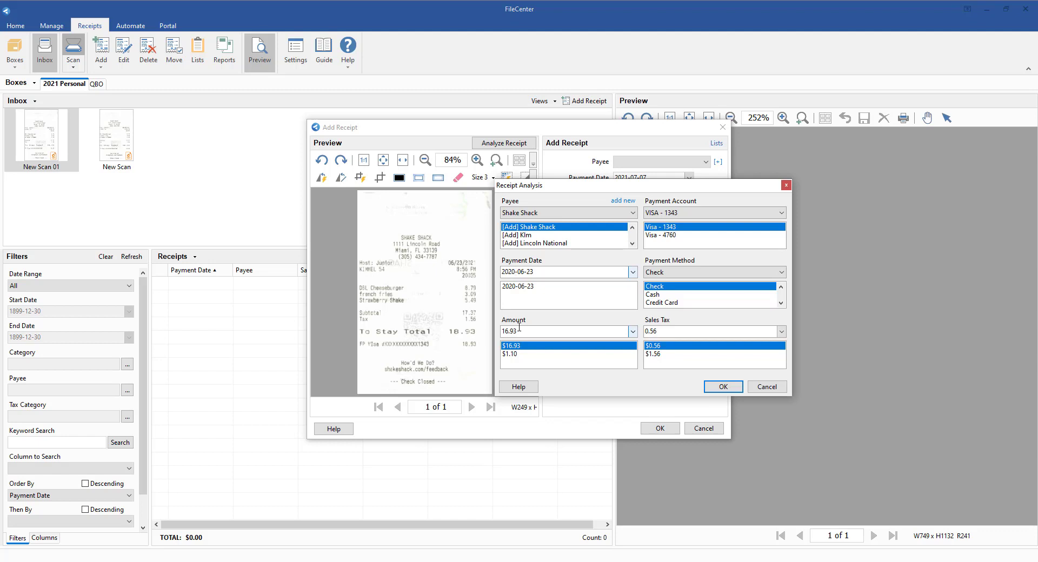
key(BackSpace)
text(1)
click(508, 333)
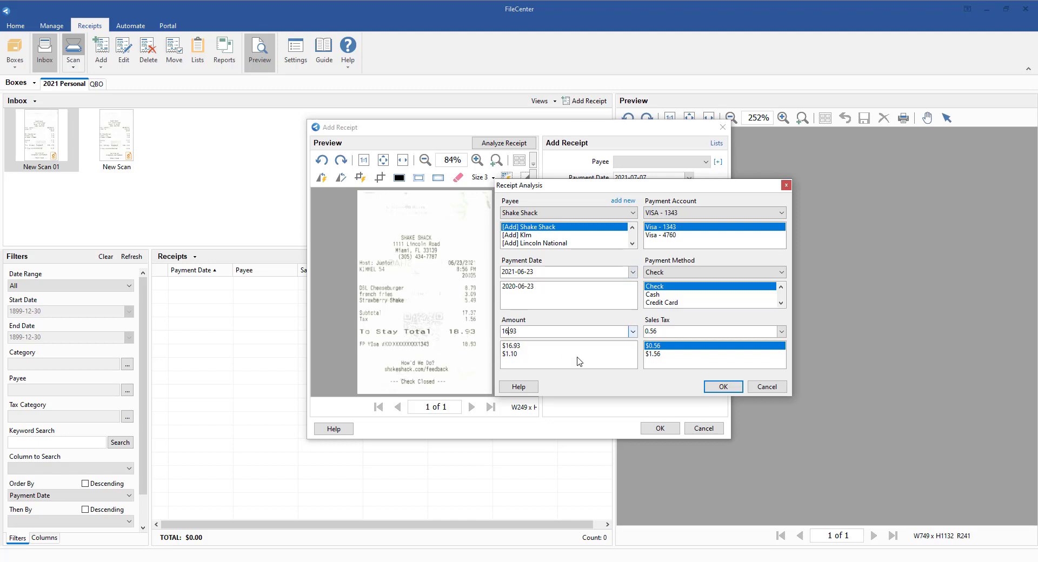
key(BackSpace)
text(8)
- Choose $1.56 as sales tax and Debit Card as payment method, and accept the analysis
click(651, 354)
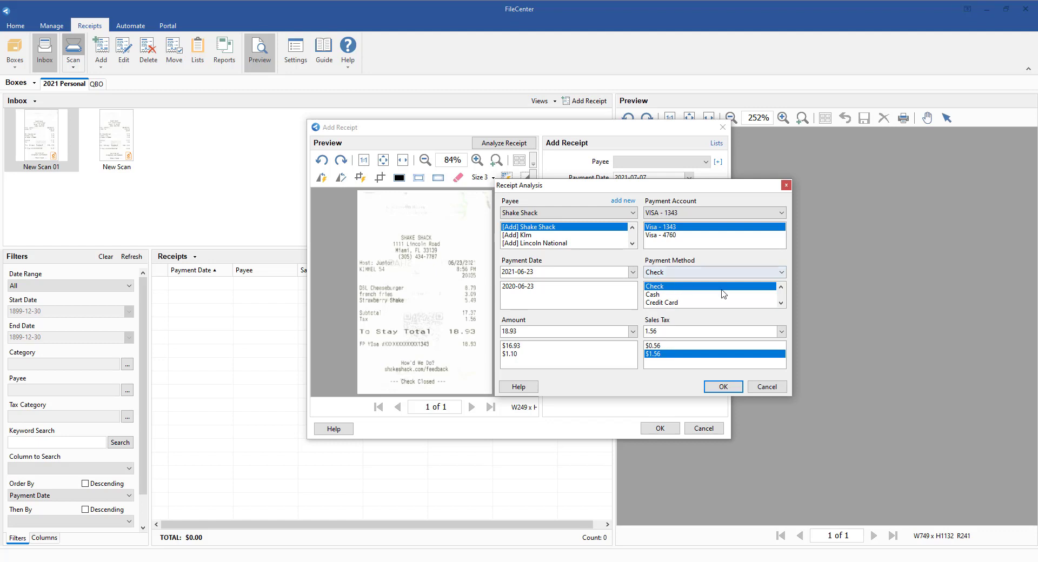
scroll(725, 299, down, 1)
click(673, 304)
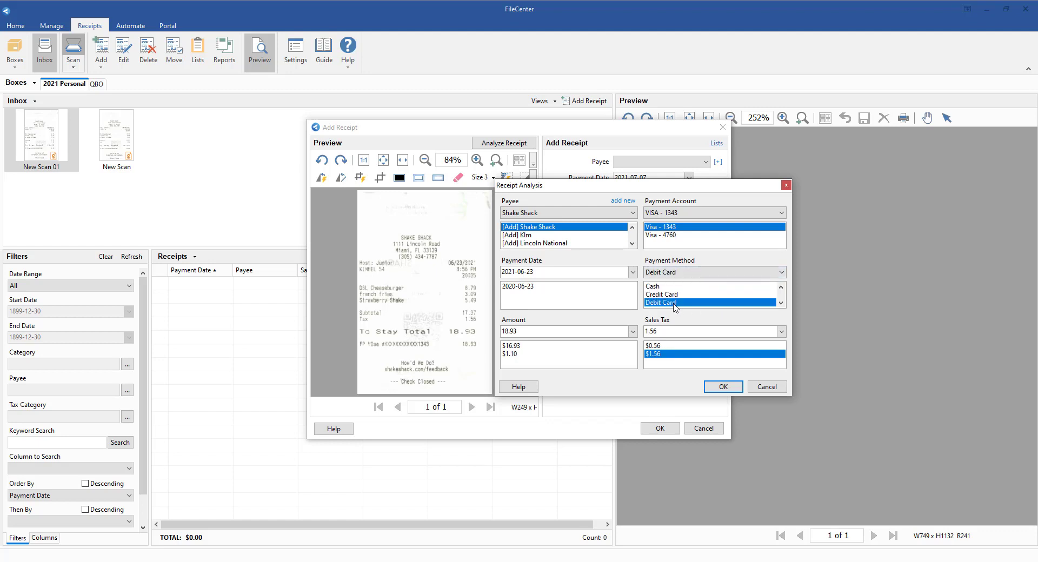
click(724, 388)
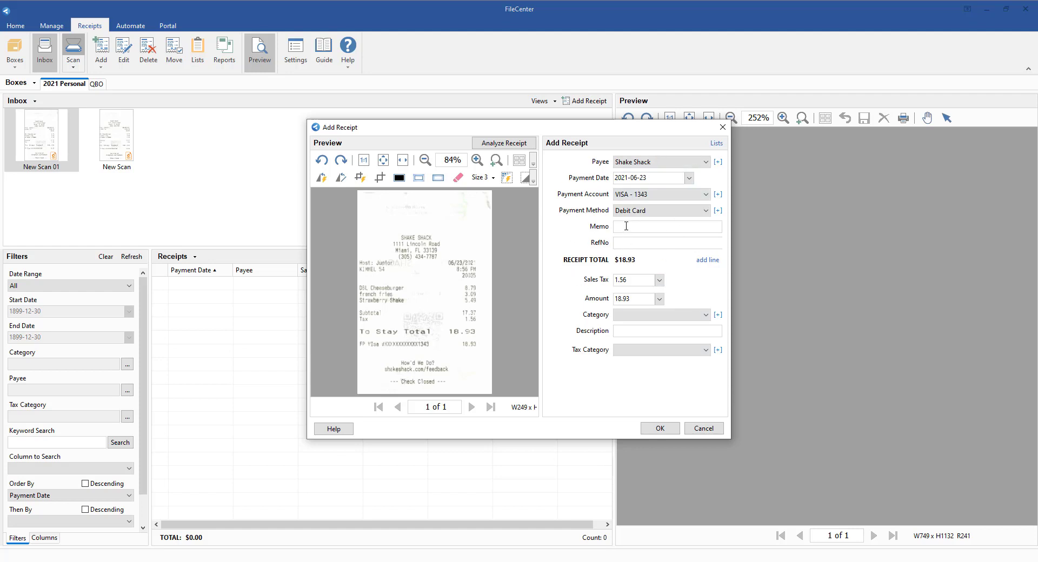
- Enter "Miami Conference" as the receipt's memo
text(kjdflk;jasdf)
drag(657, 229, 562, 230)
text(Miami Conference)
- Set the receipt's category to Food & Beverage and make it the default for this payee
click(625, 318)
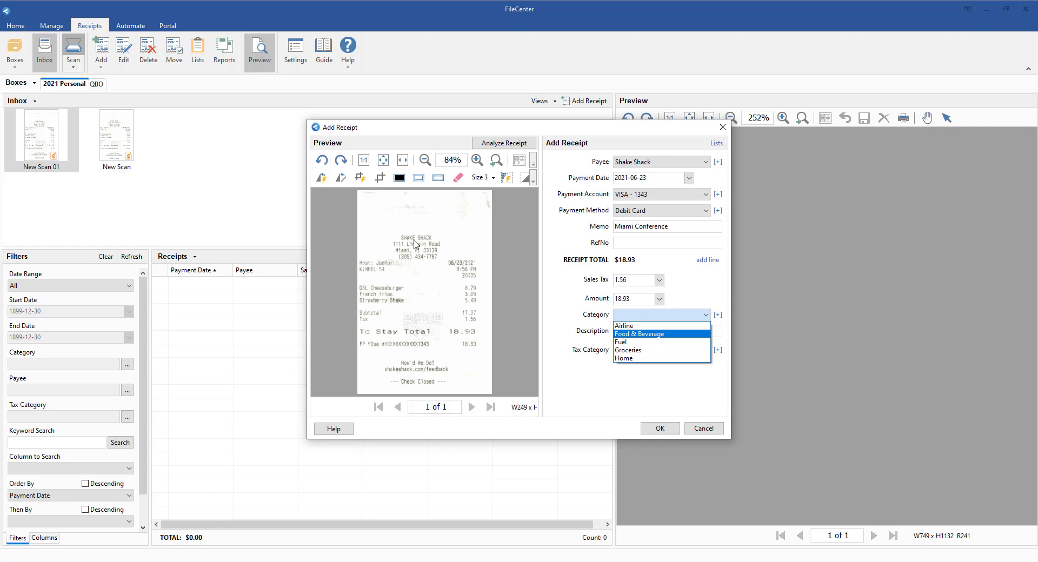
click(635, 336)
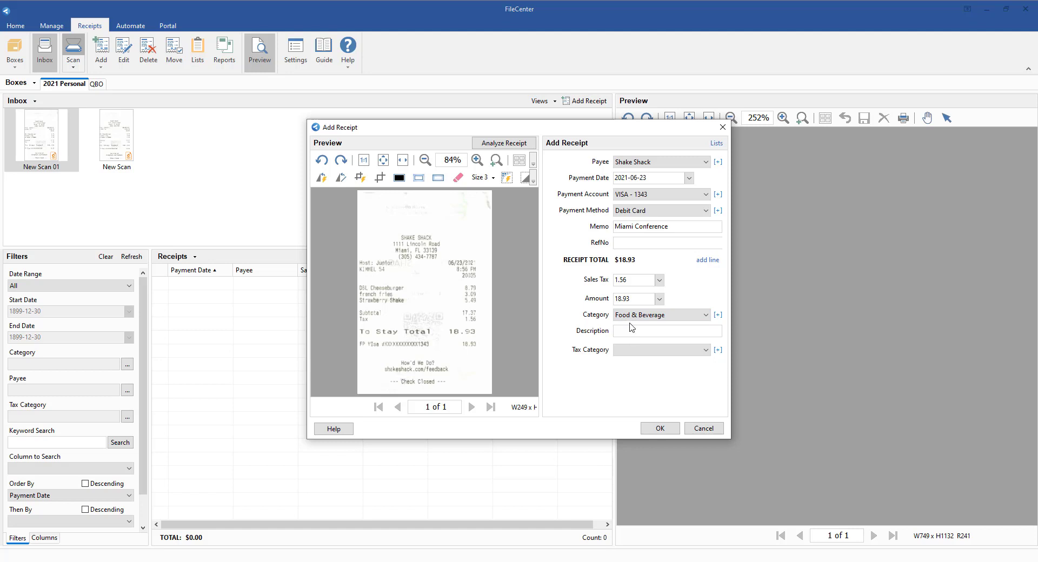
right_click(628, 319)
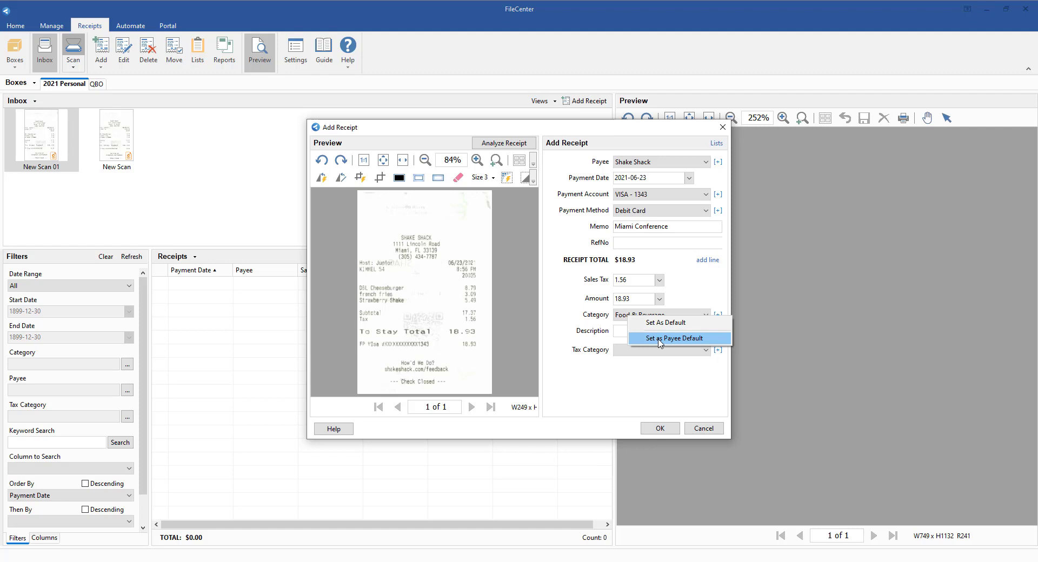
click(656, 340)
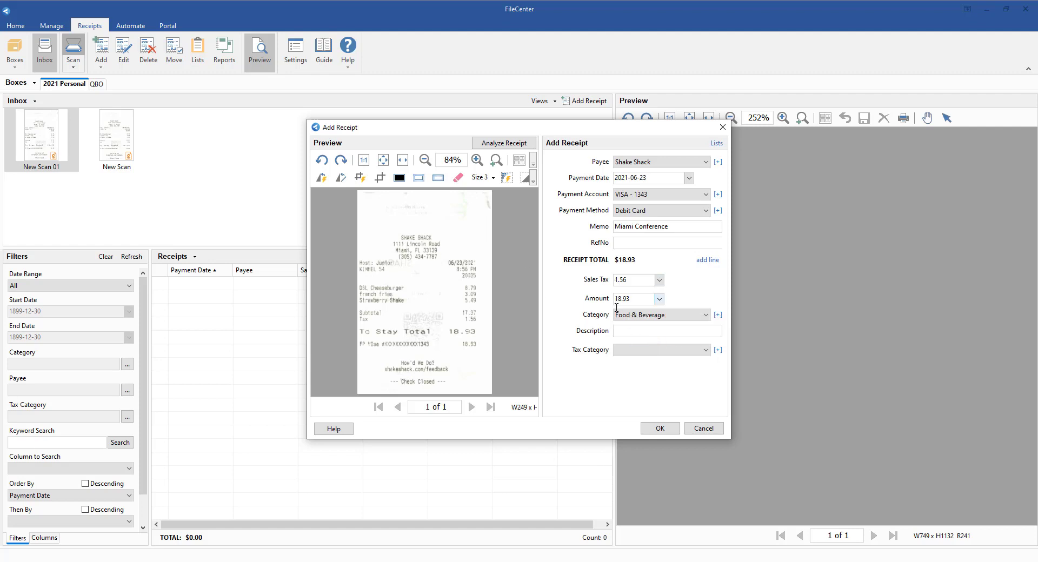
- Set the receipt's tax category to Sch. A: Tax Preparation Fees and view its default options and the available tax categories
click(646, 350)
click(644, 362)
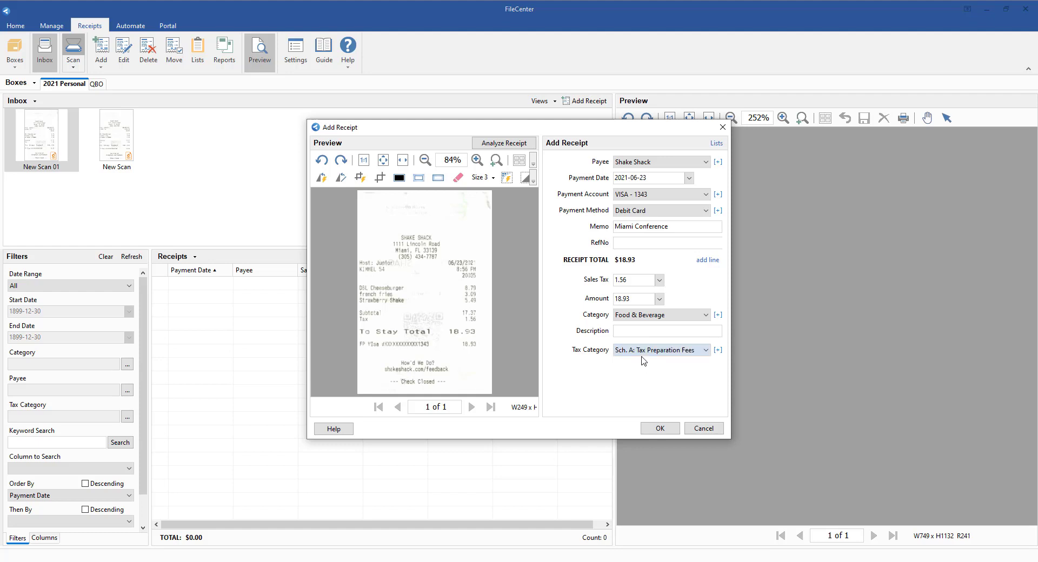
right_click(639, 355)
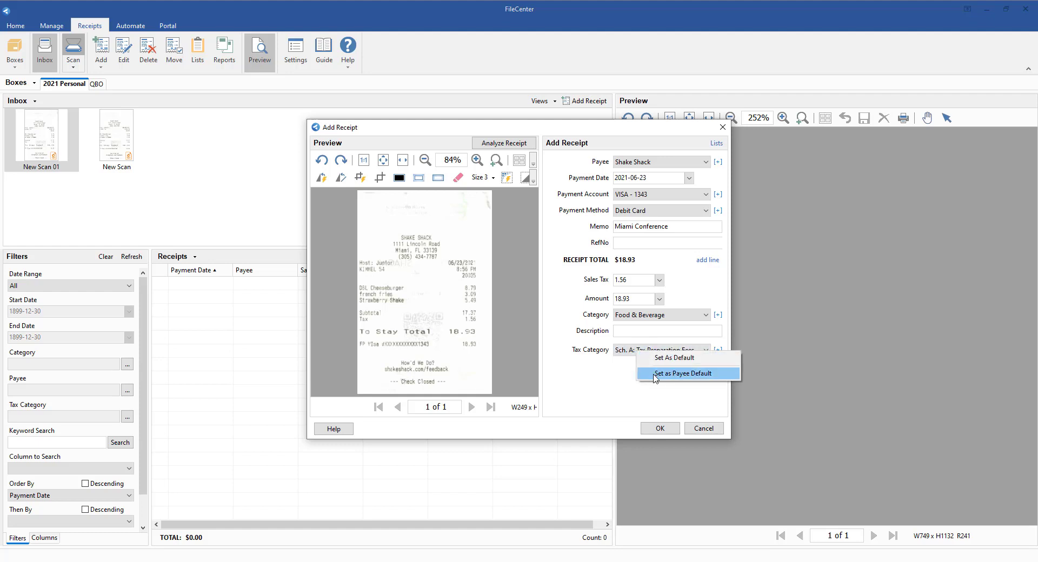
click(627, 366)
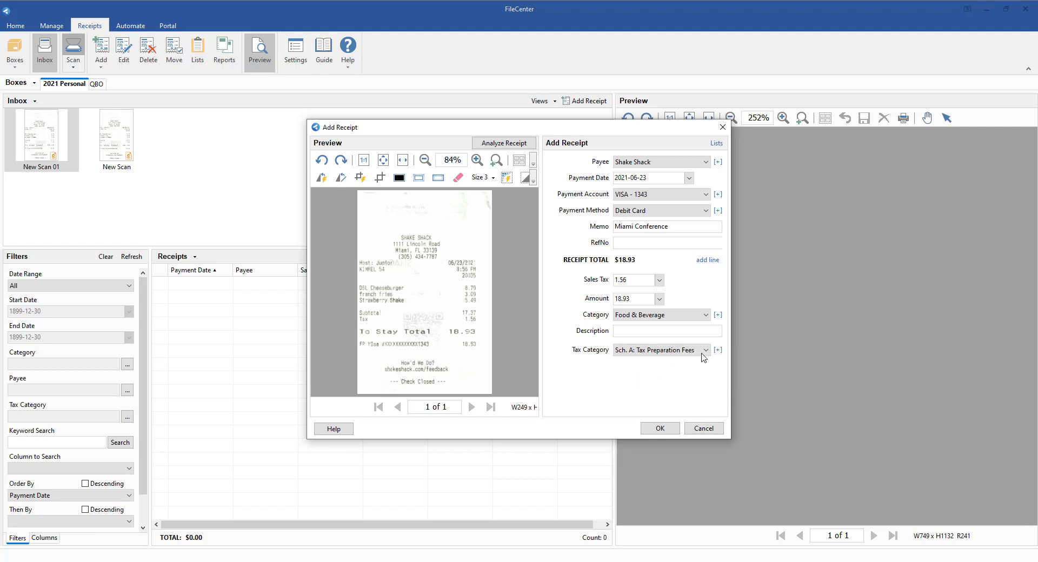
click(705, 352)
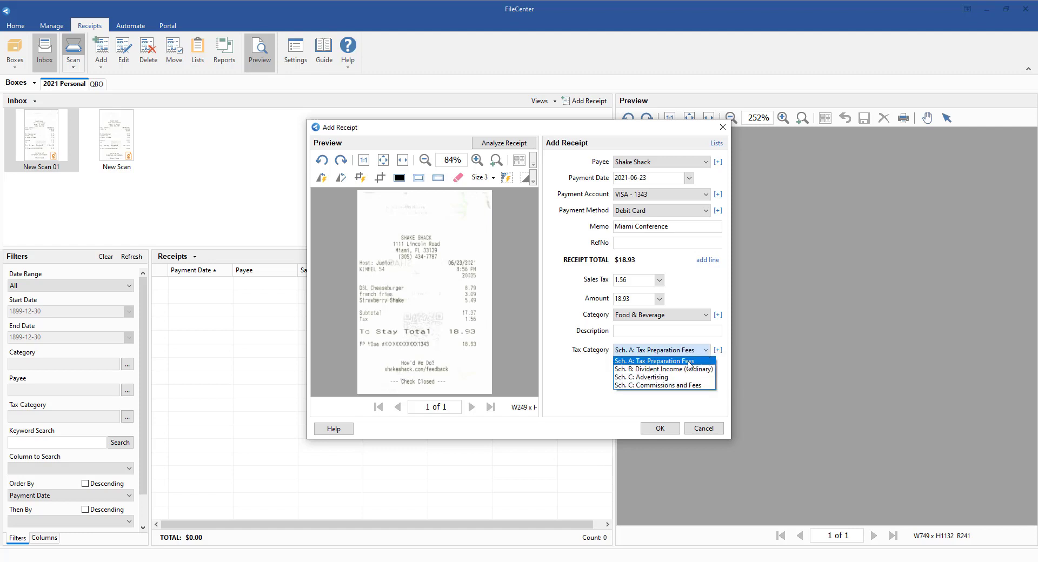
click(667, 408)
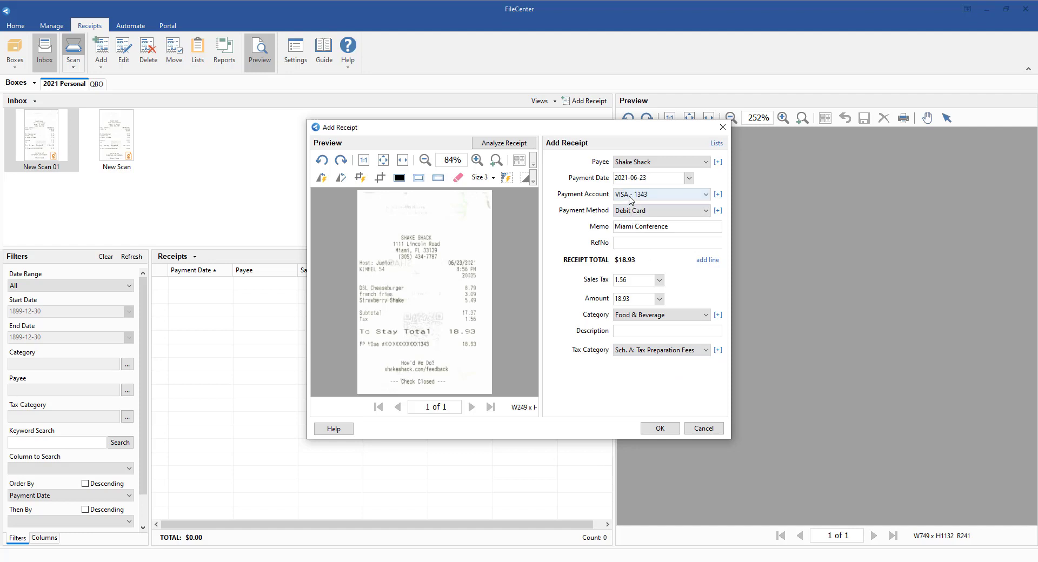
- View the default options for the payment method without applying one, and save the receipt
right_click(629, 212)
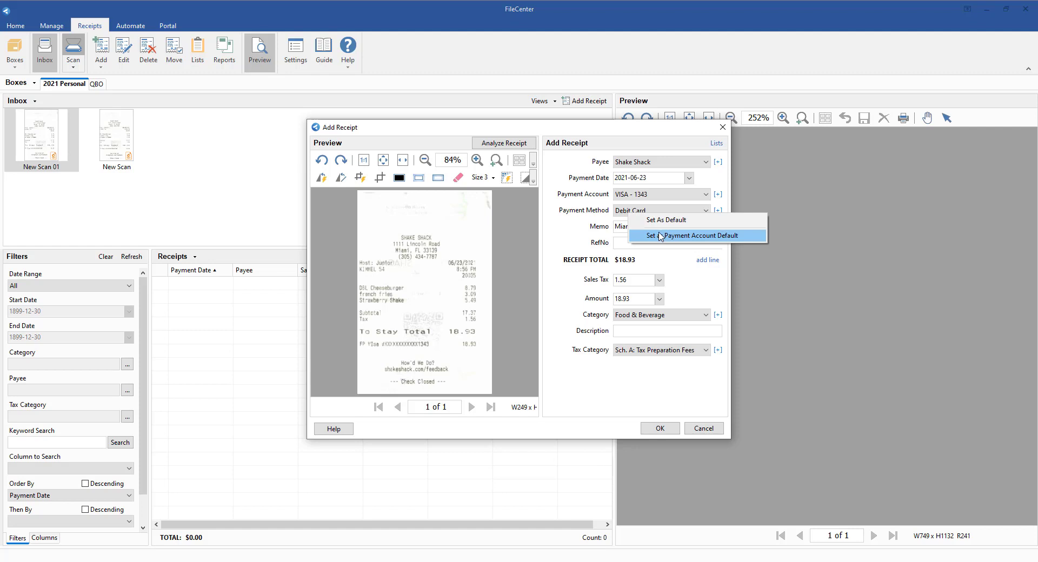
click(673, 263)
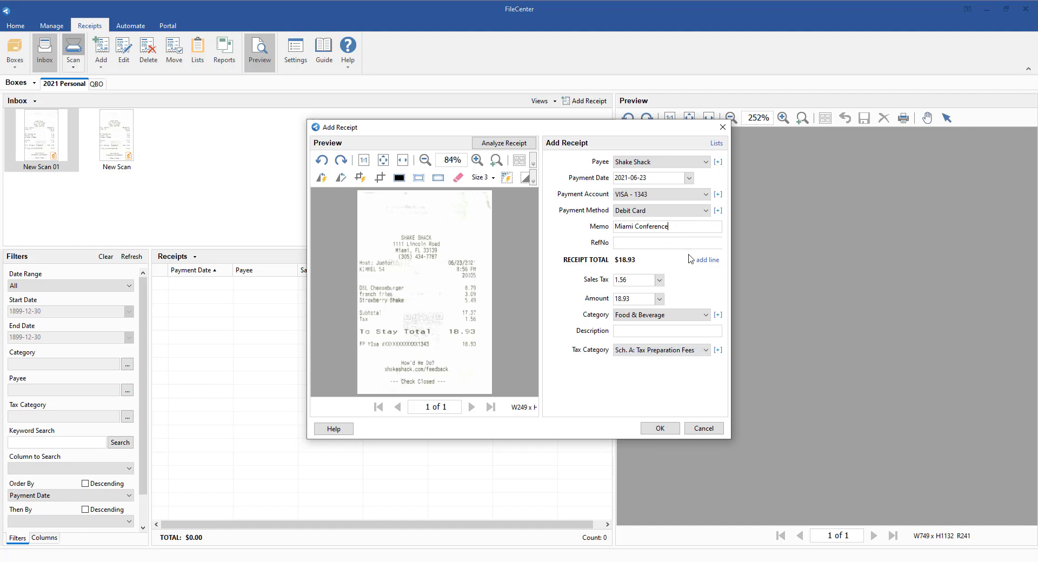
click(651, 430)
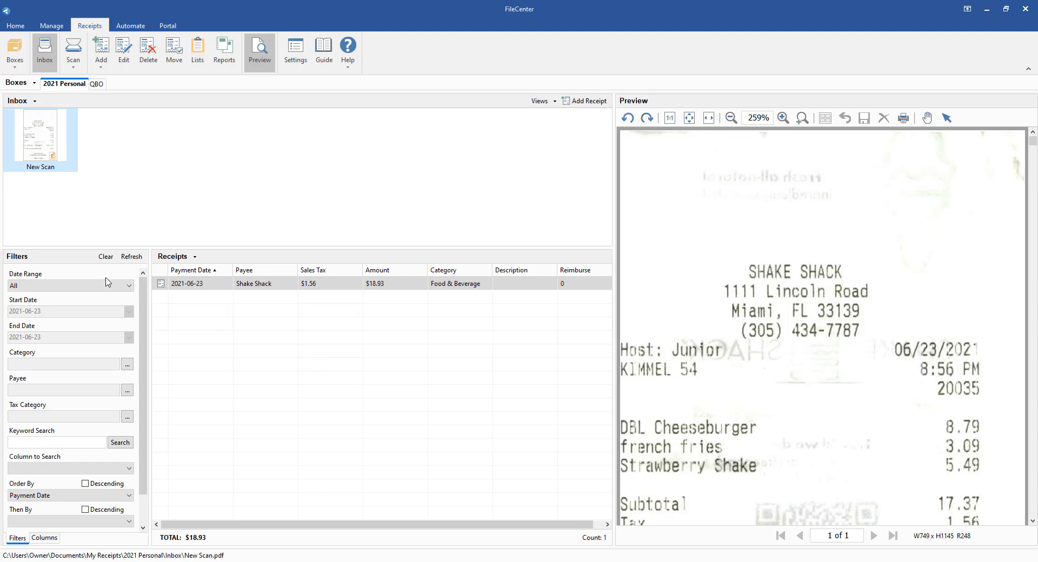
- Start adding the remaining inbox scan as a receipt, correcting its payment date to 2021-06-23 and amount to 18.93
double_click(39, 150)
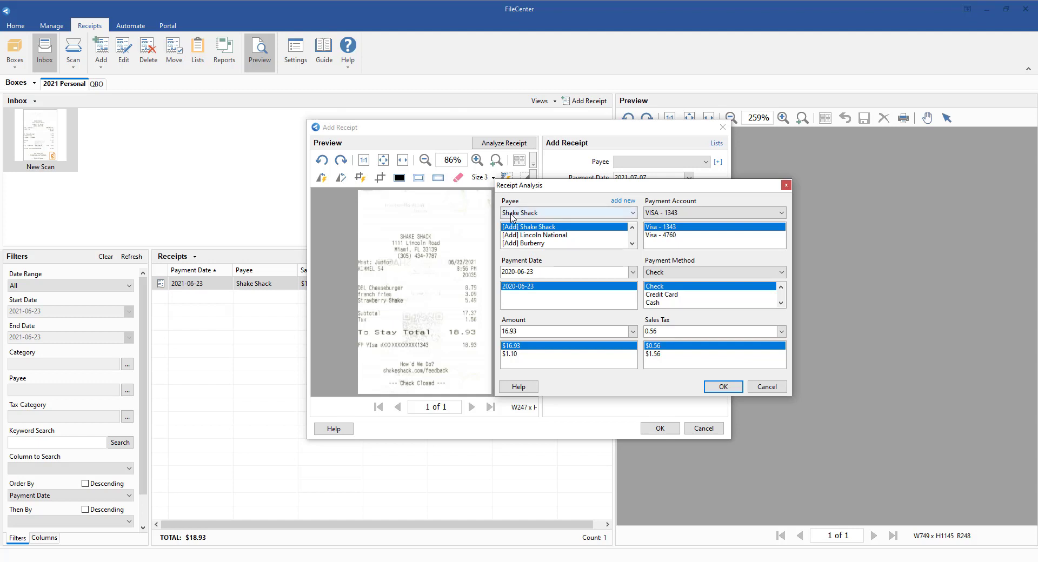
click(515, 271)
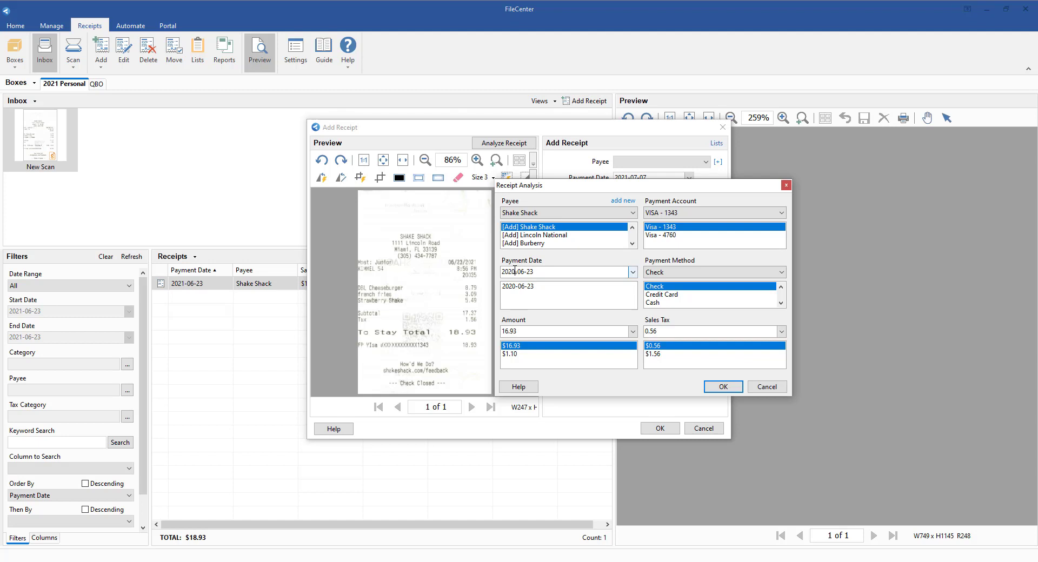
key(BackSpace)
text(1)
click(505, 331)
key(Delete)
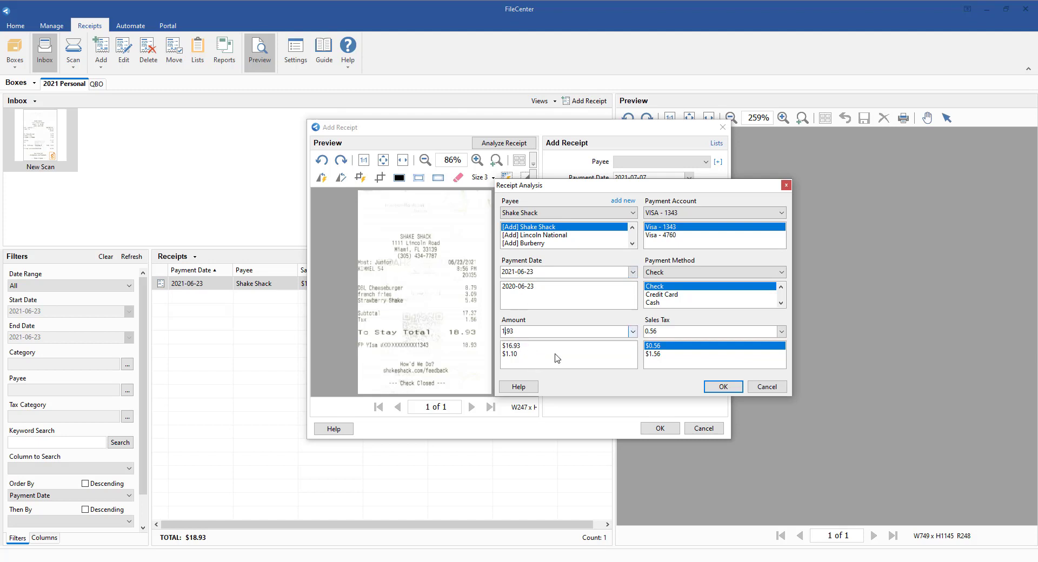
text(8)
- Set the second receipt's sales tax to 1.56 and payment method to Debit Card, and transfer the analysis results to its form
click(665, 355)
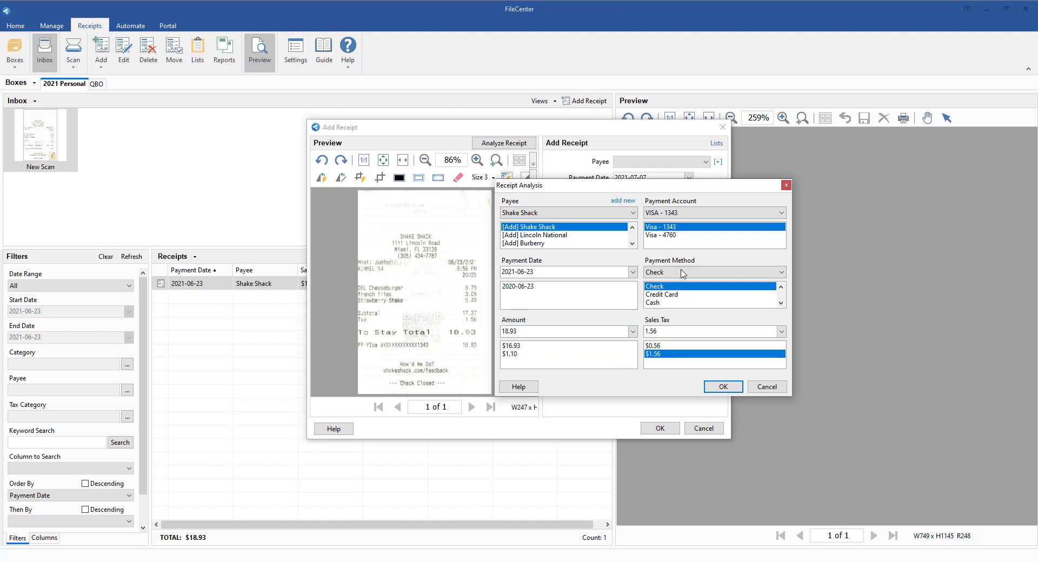
click(673, 297)
scroll(670, 299, down, 1)
click(672, 303)
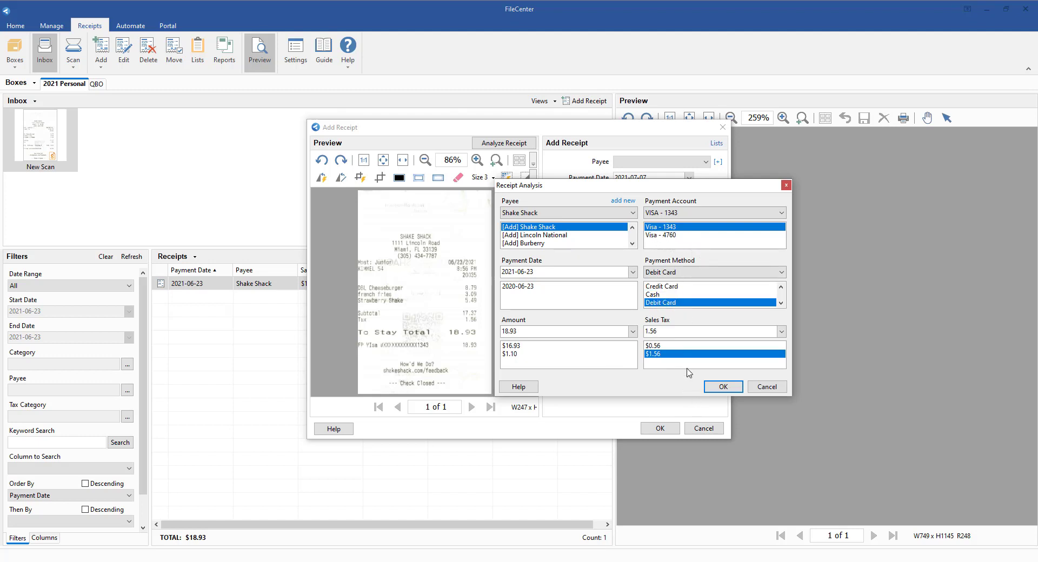
drag(683, 192, 916, 164)
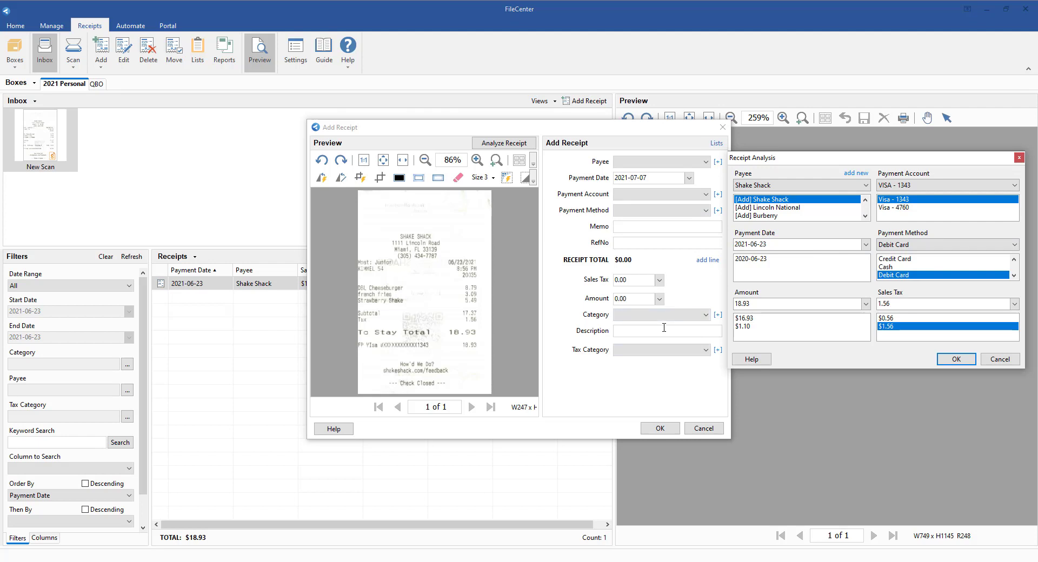
click(944, 367)
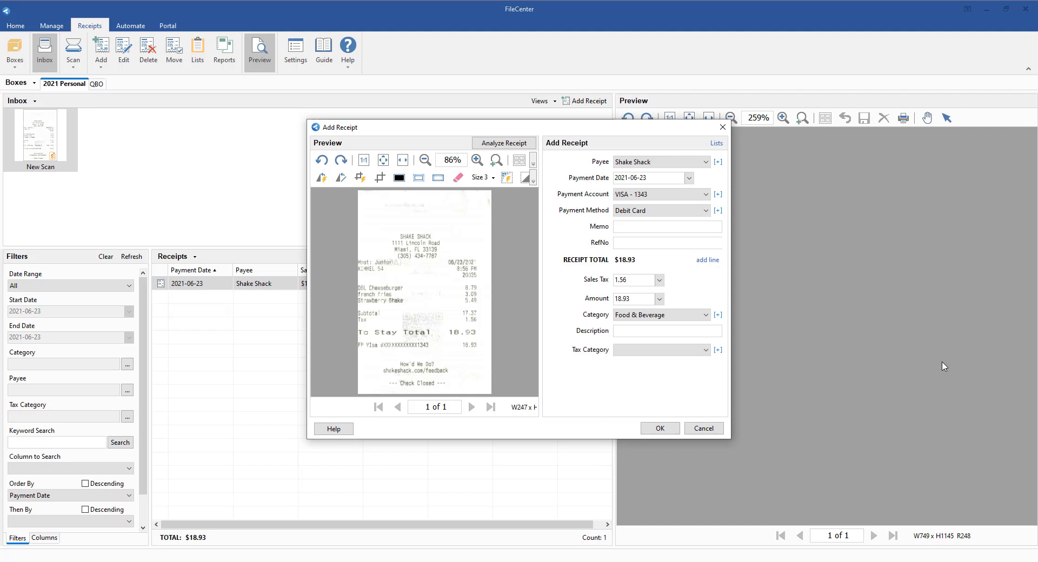
- Save the second Shake Shack receipt to the 2021 Personal box
click(660, 428)
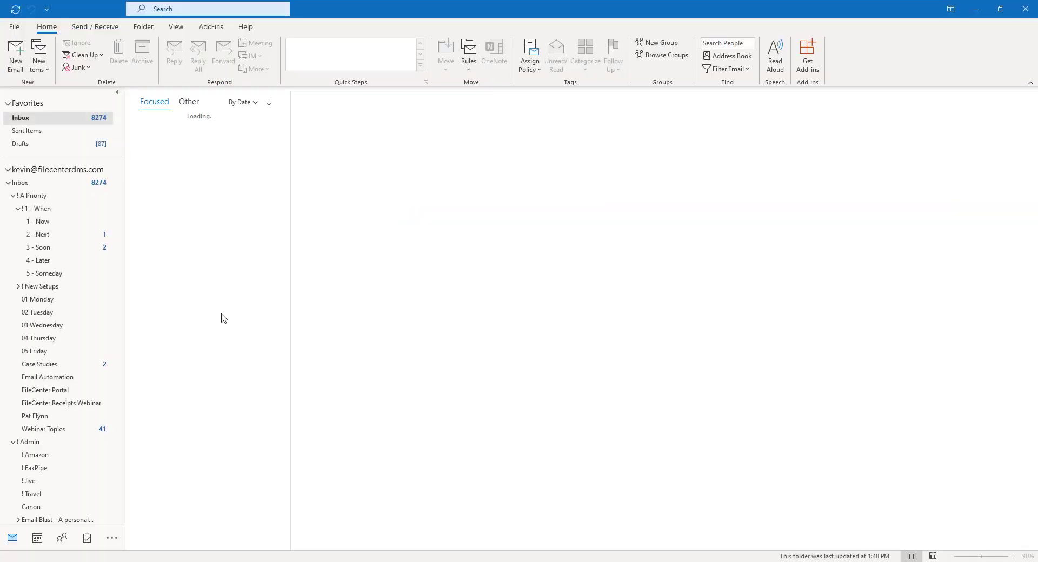
- Switch to Outlook, copy the newest Sales Receipts email and another email's invoice attachment into the FileCenter receipts inbox, and minimize Outlook
scroll(48, 432, down, 3)
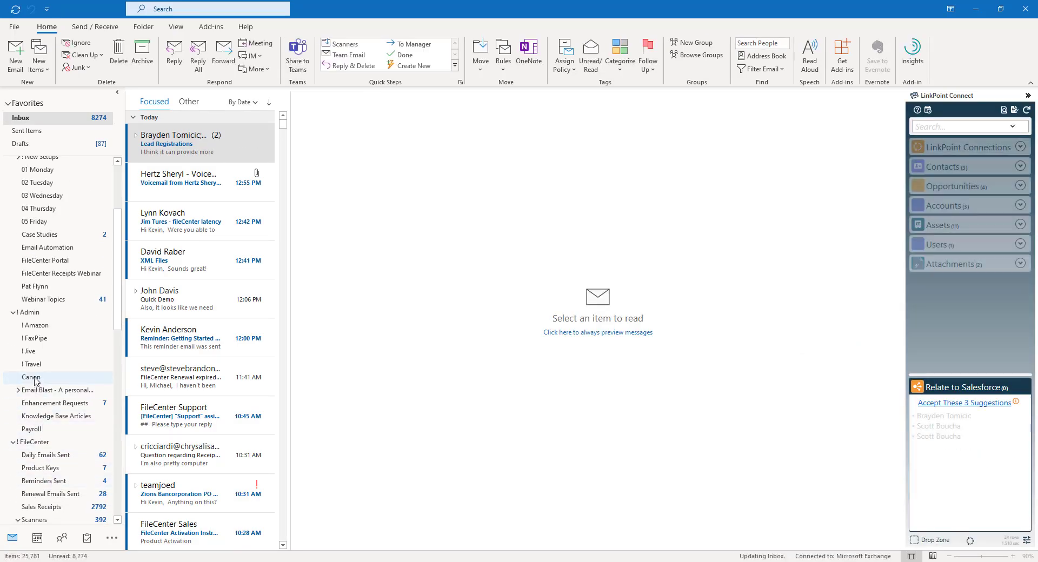
click(52, 507)
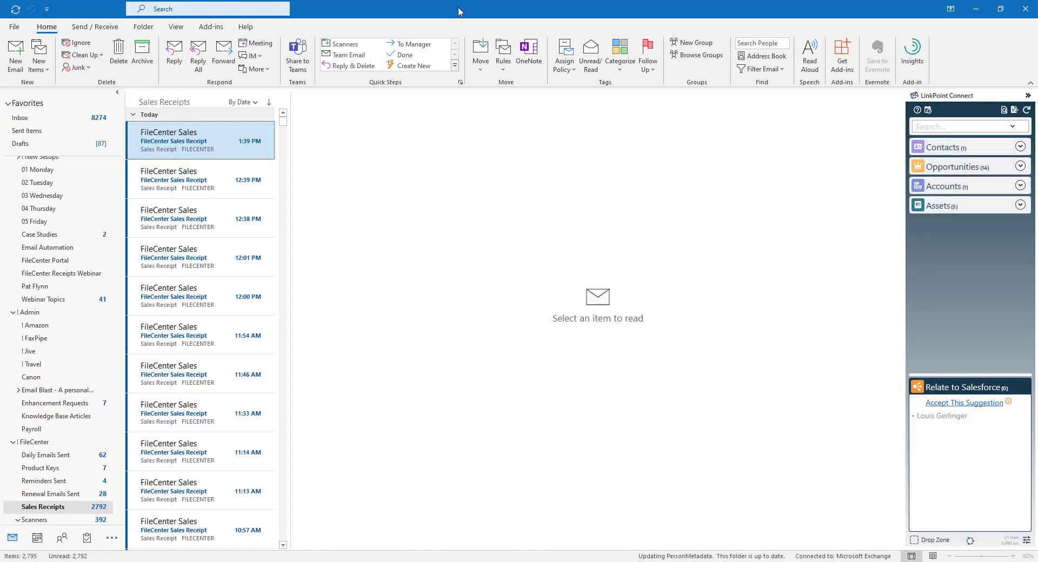
click(267, 139)
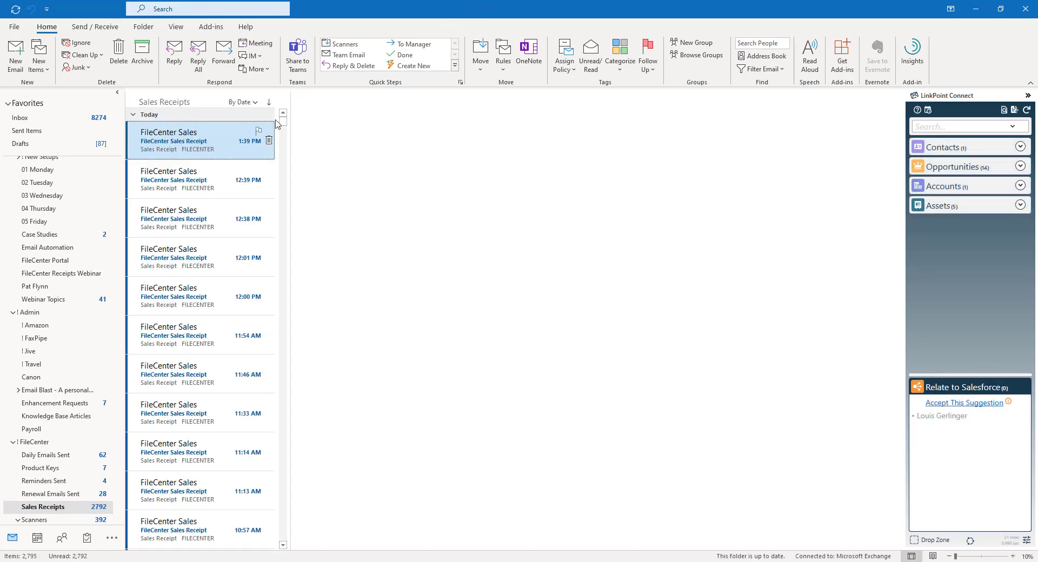
drag(527, 14, 0, 156)
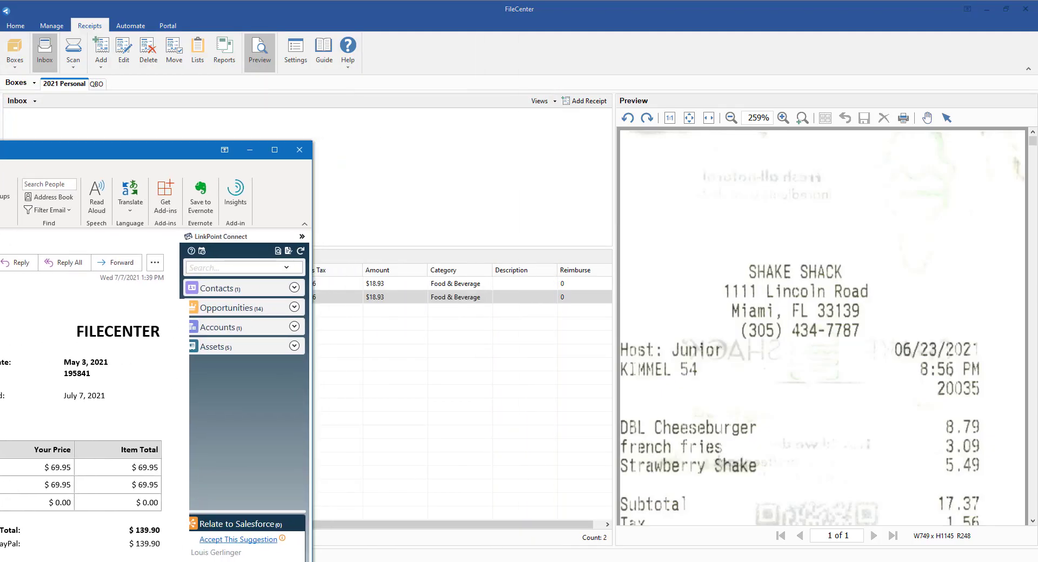
drag(0, 208, 418, 168)
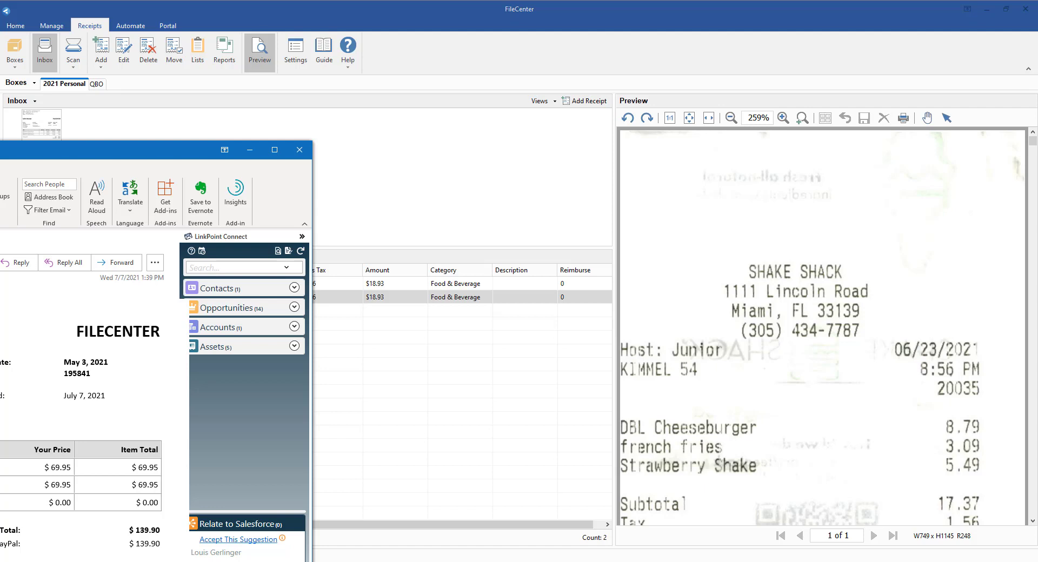
key(Down)
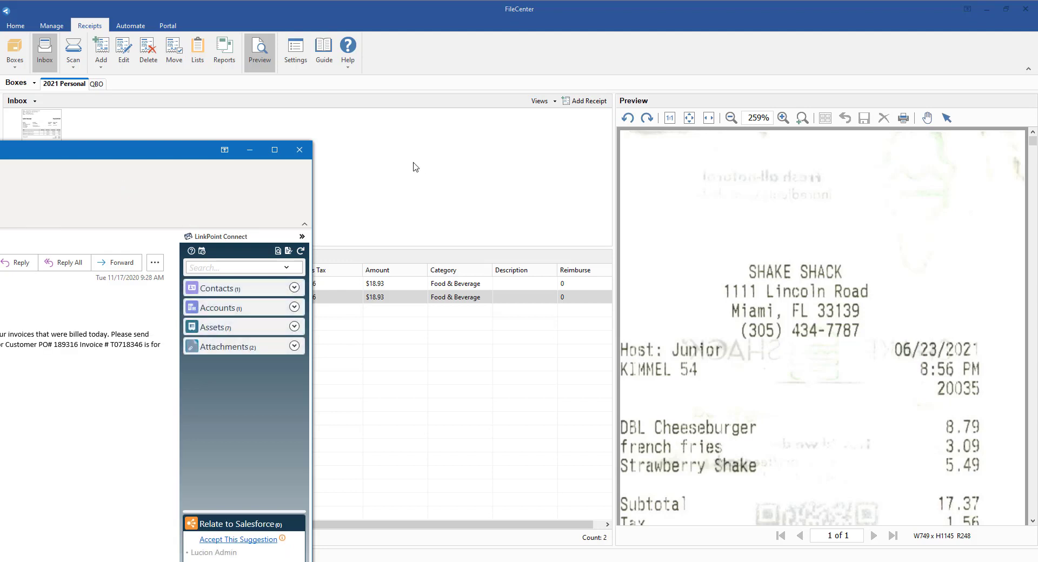
click(247, 151)
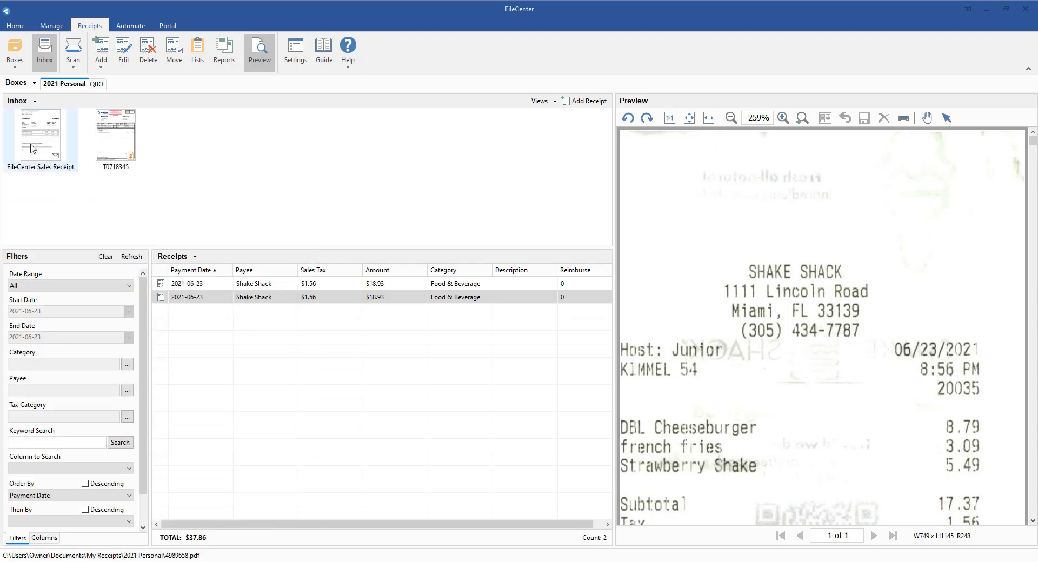
- Preview the FileCenter Sales Receipt item, and delete both that item and the invoice from the receipts inbox
click(34, 148)
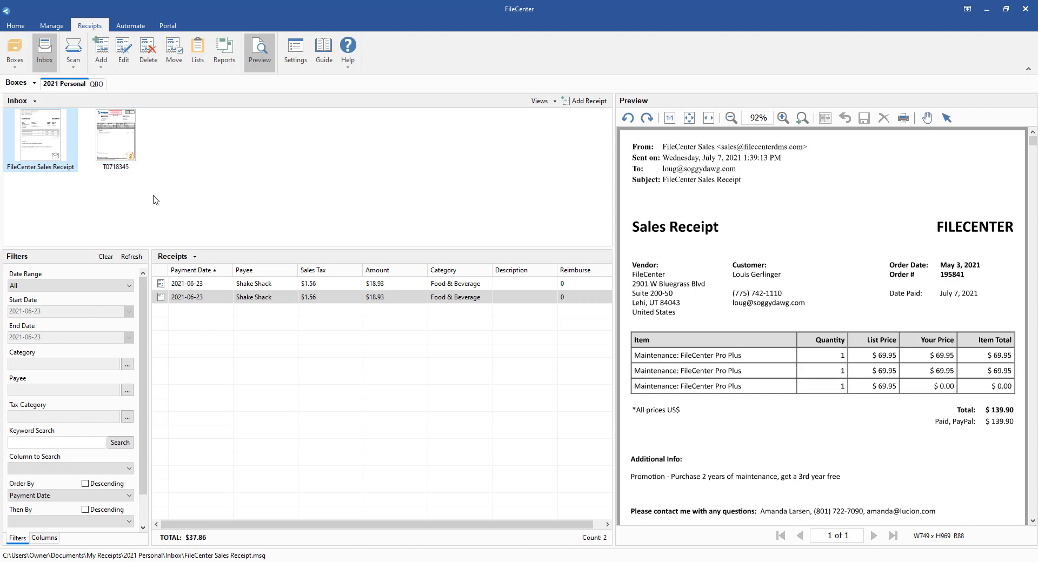
drag(153, 197, 29, 128)
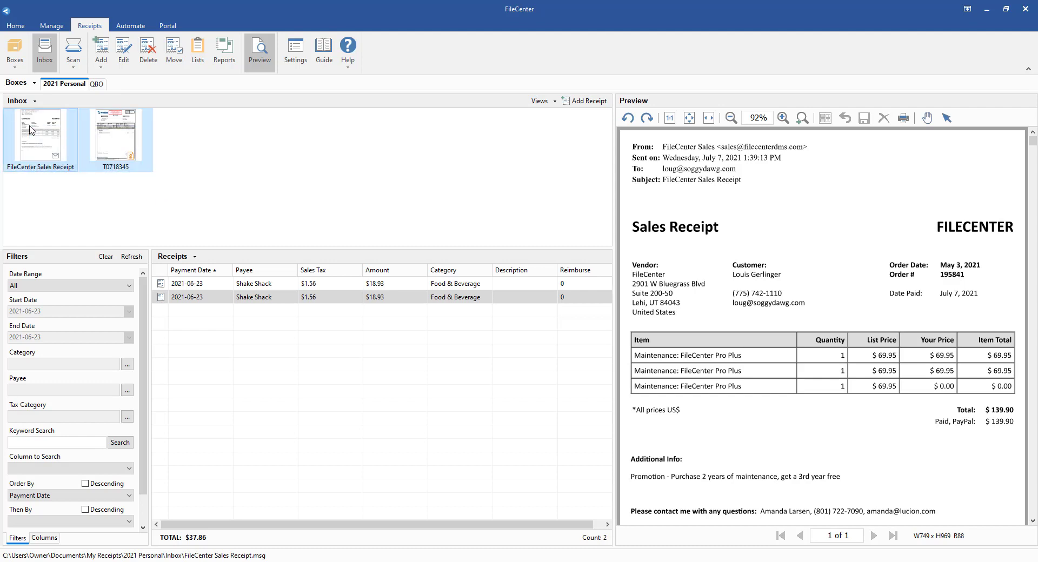
key(Delete)
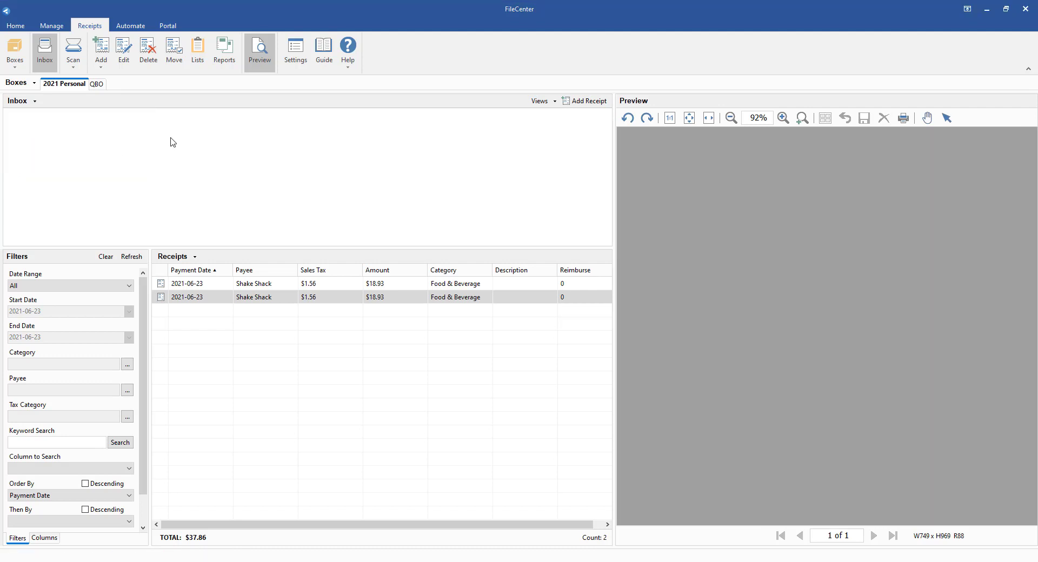
- Try to add a receipt from the cabinet file manager with no file selected, and return to the receipts view
click(55, 27)
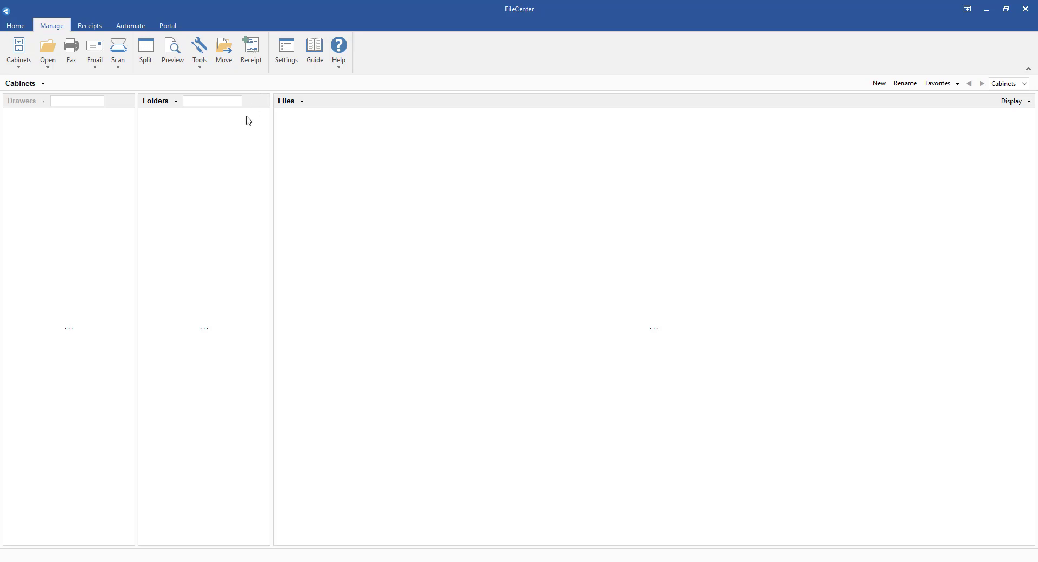
click(252, 63)
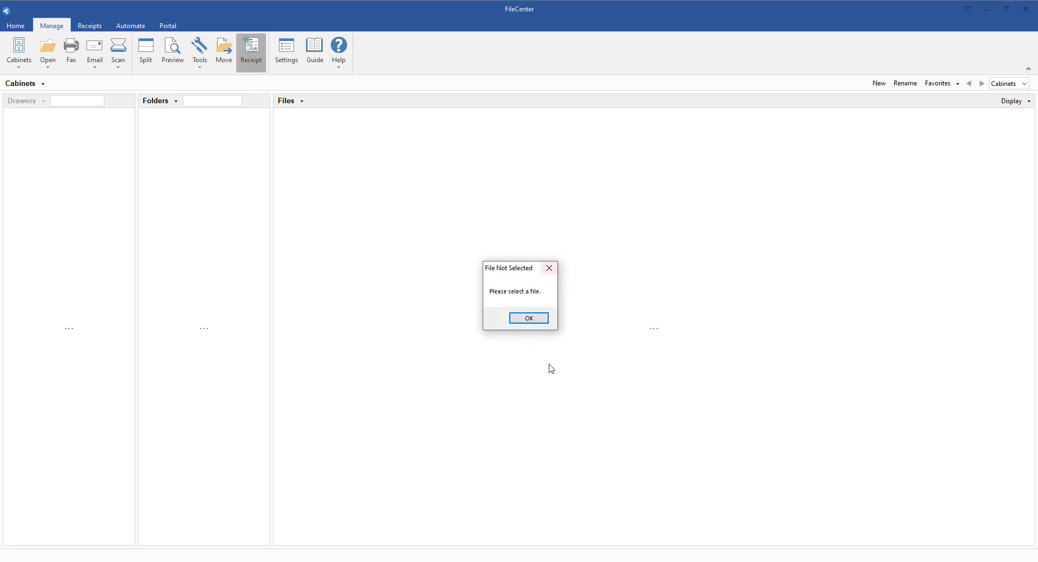
click(522, 319)
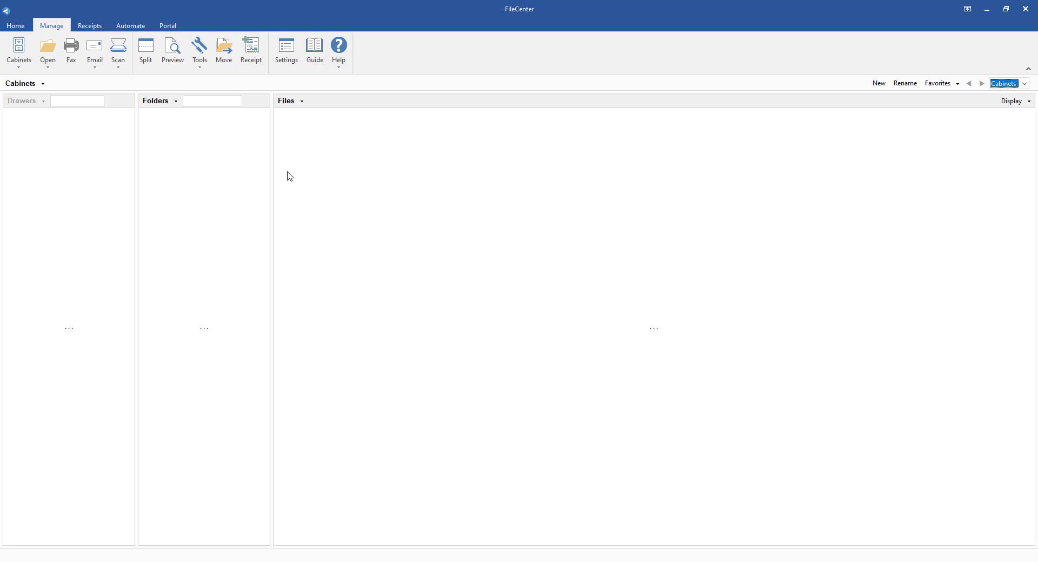
click(93, 28)
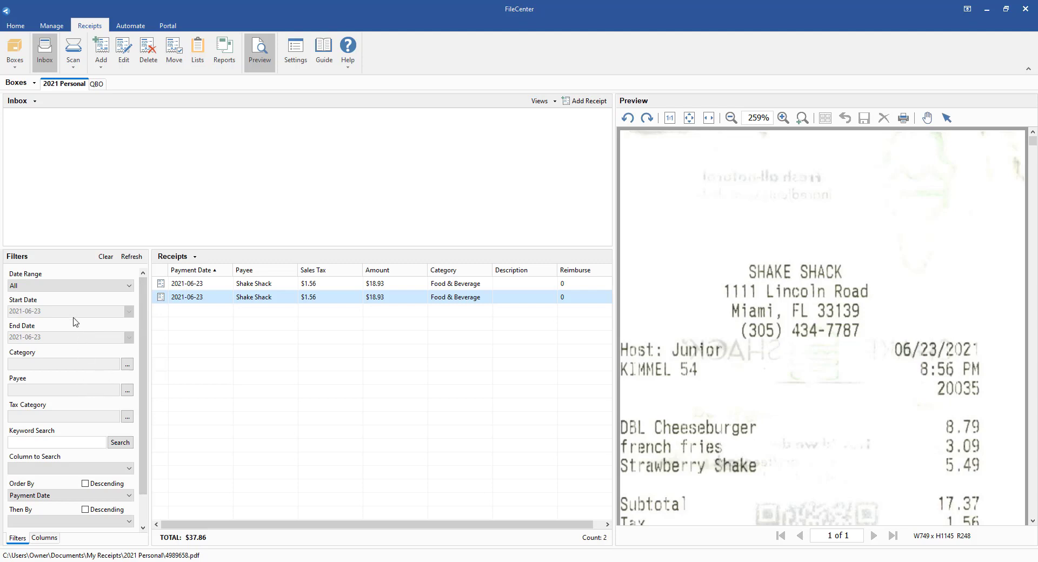
- Change the category of the second Shake Shack receipt to Fuel and save the receipt
double_click(394, 297)
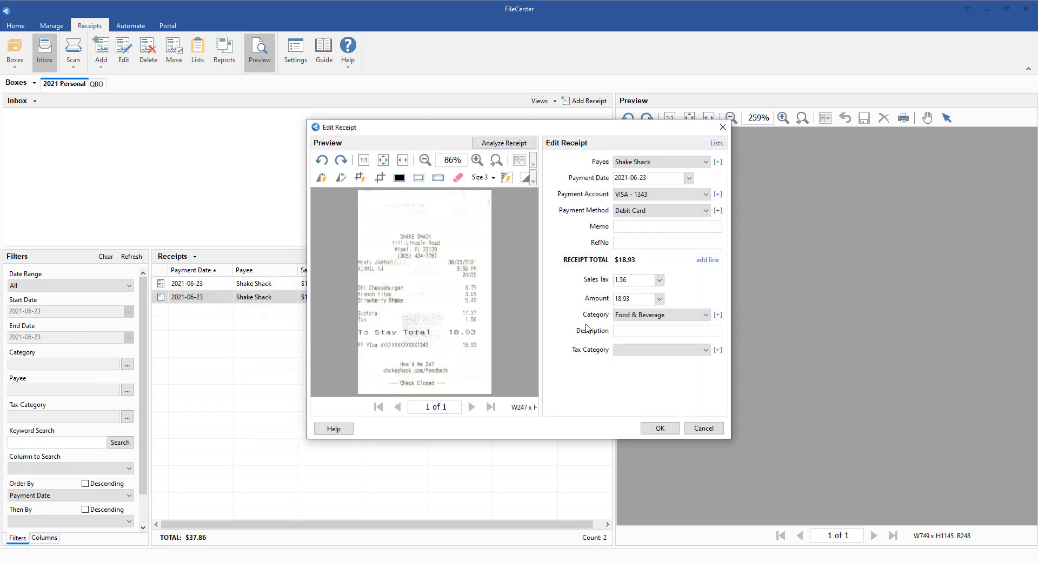
click(645, 315)
click(639, 349)
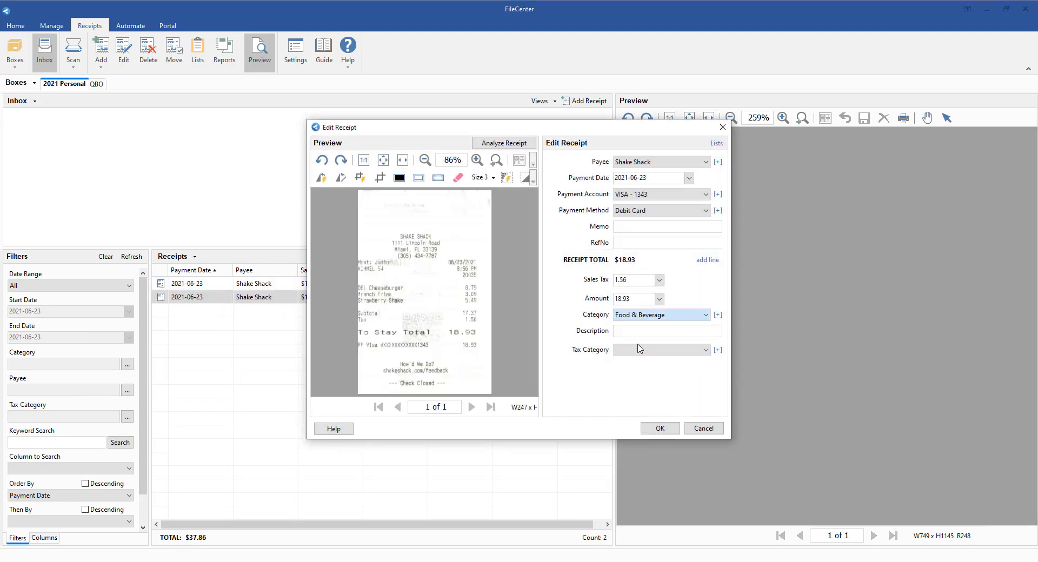
click(660, 428)
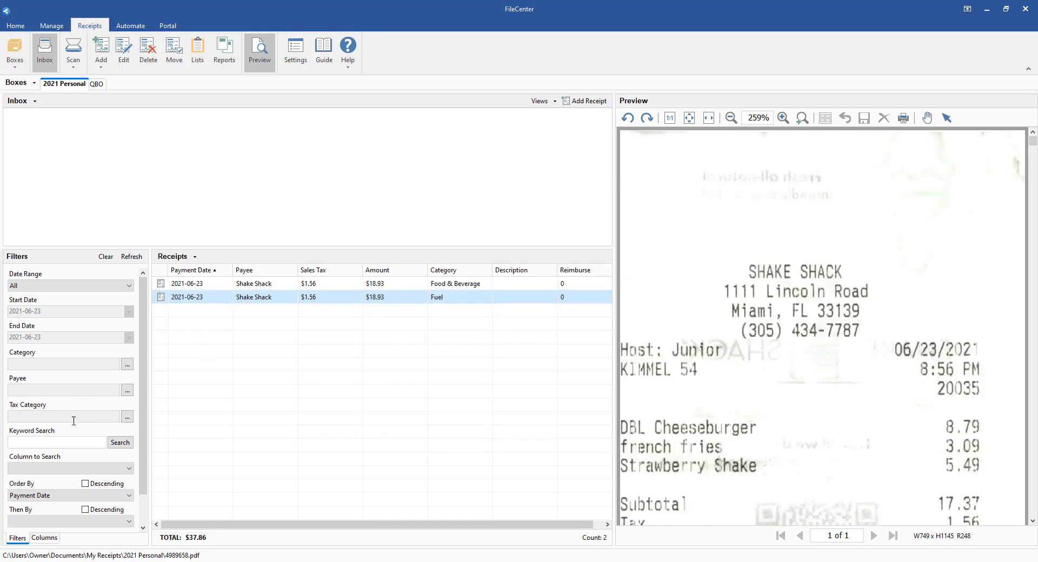
- Filter the receipts list to the Fuel category
click(125, 366)
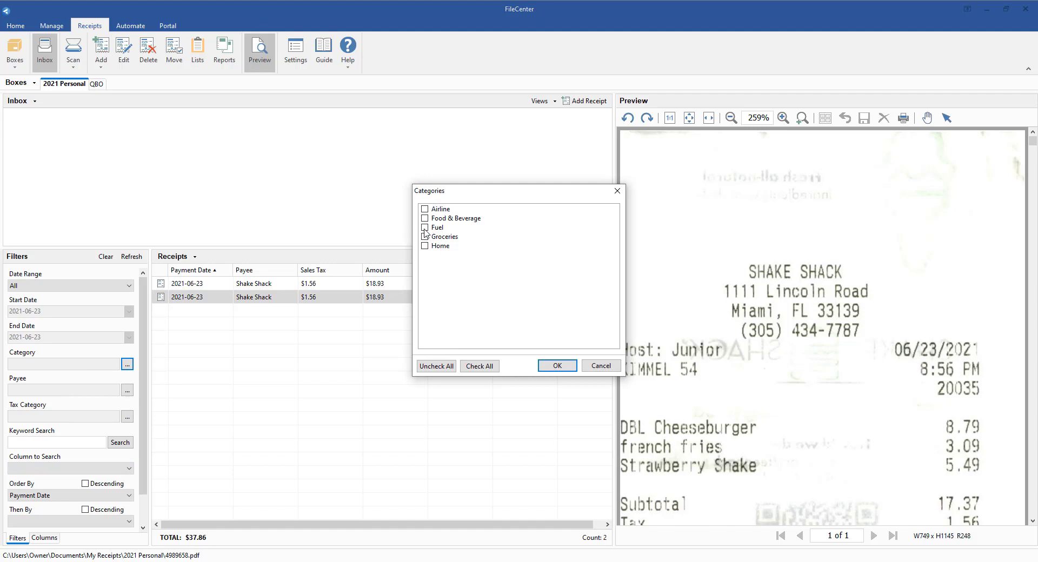
click(425, 228)
click(558, 366)
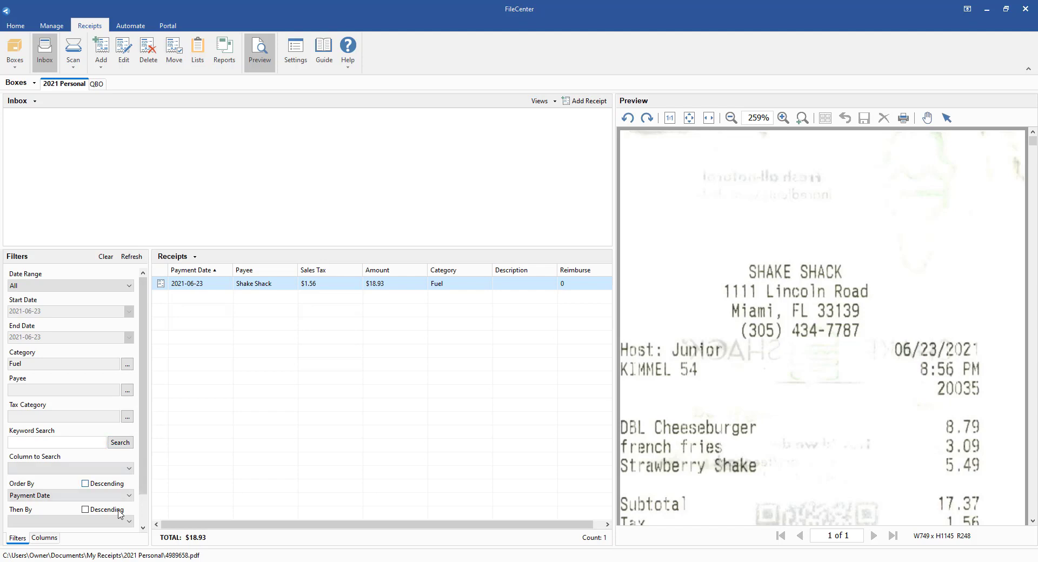
- Add the Sales Tax 2 column to the receipts list and view it
click(54, 538)
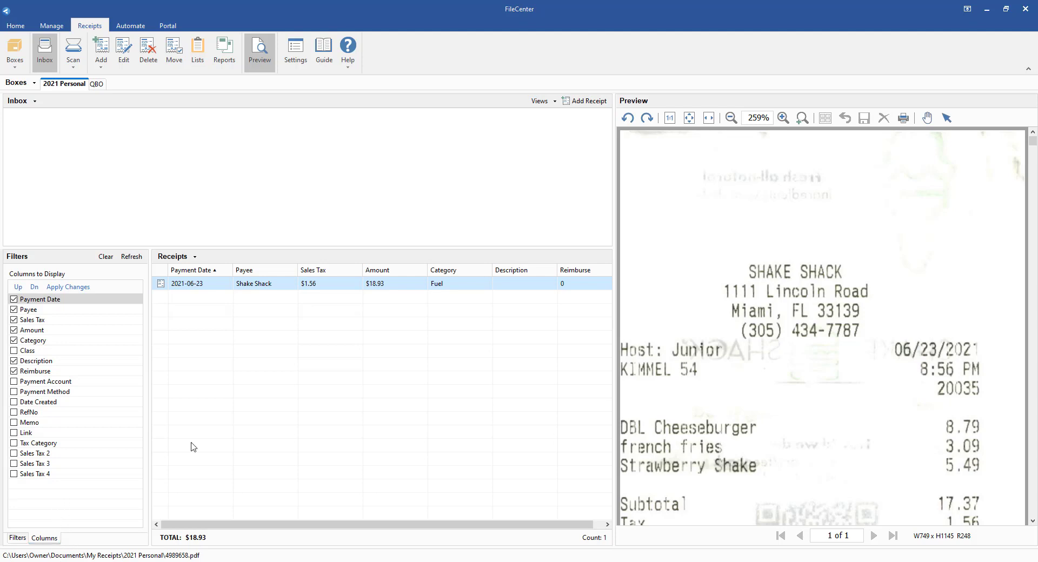
click(14, 454)
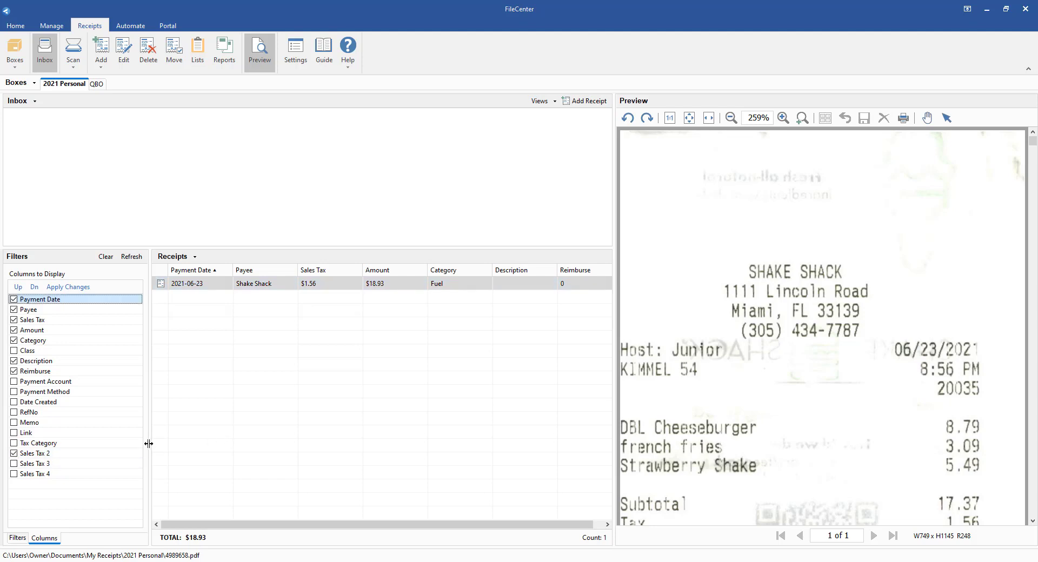
click(16, 538)
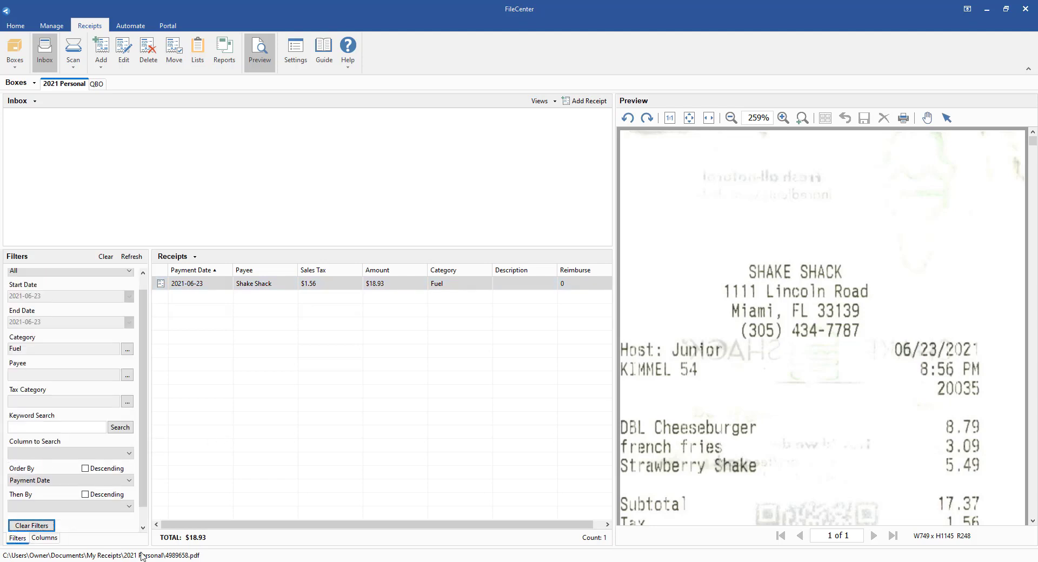
click(47, 539)
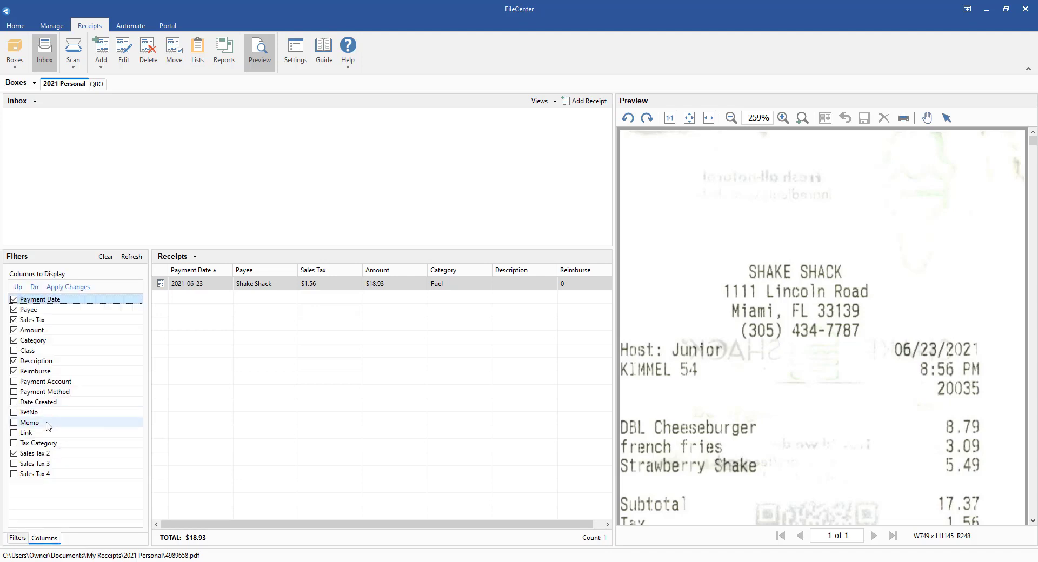
click(68, 287)
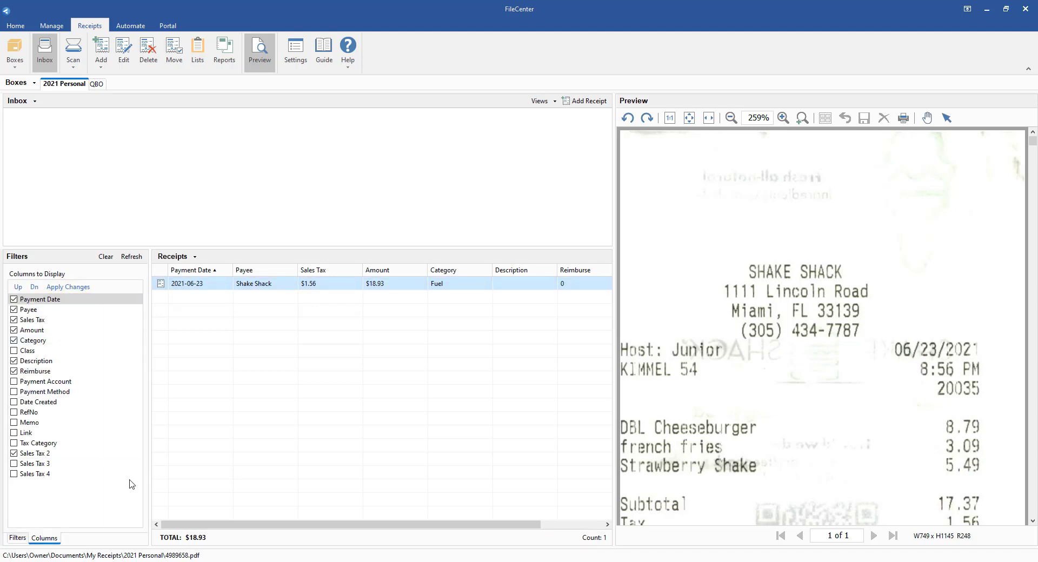
drag(352, 524, 414, 525)
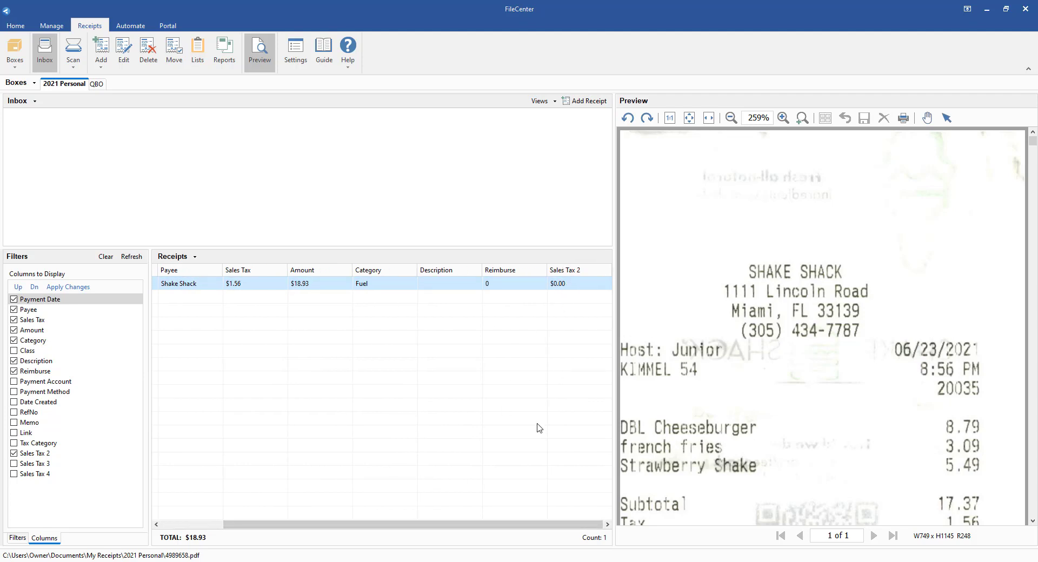
- Remove the Sales Tax 2 column from the receipts list
click(14, 454)
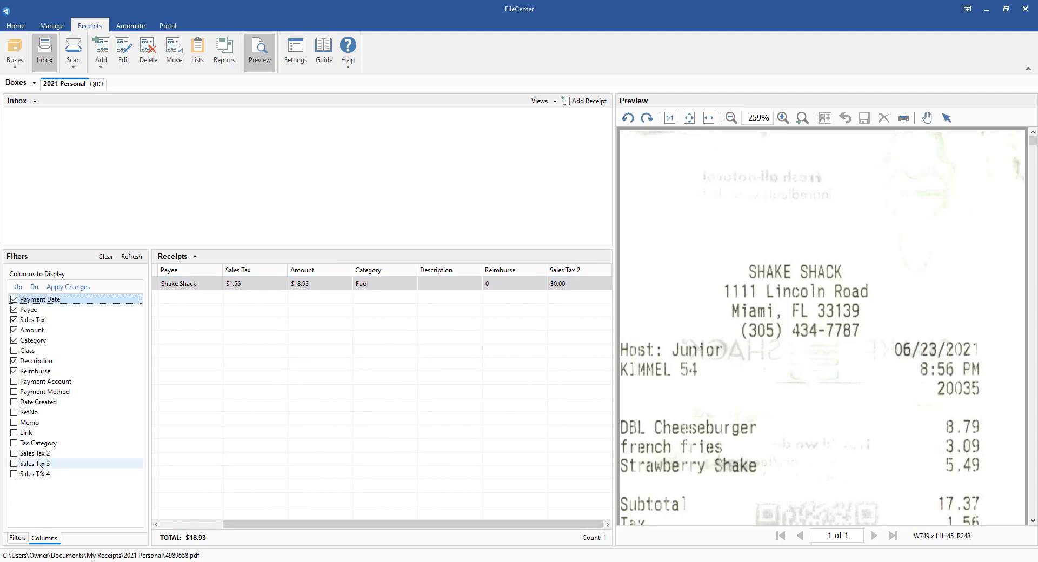
click(67, 287)
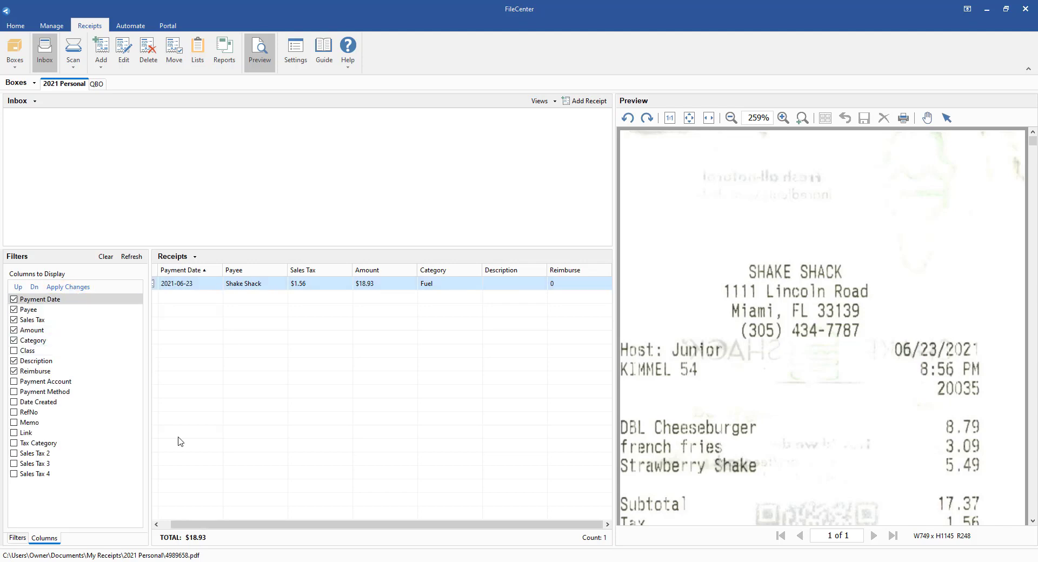
drag(203, 525, 170, 526)
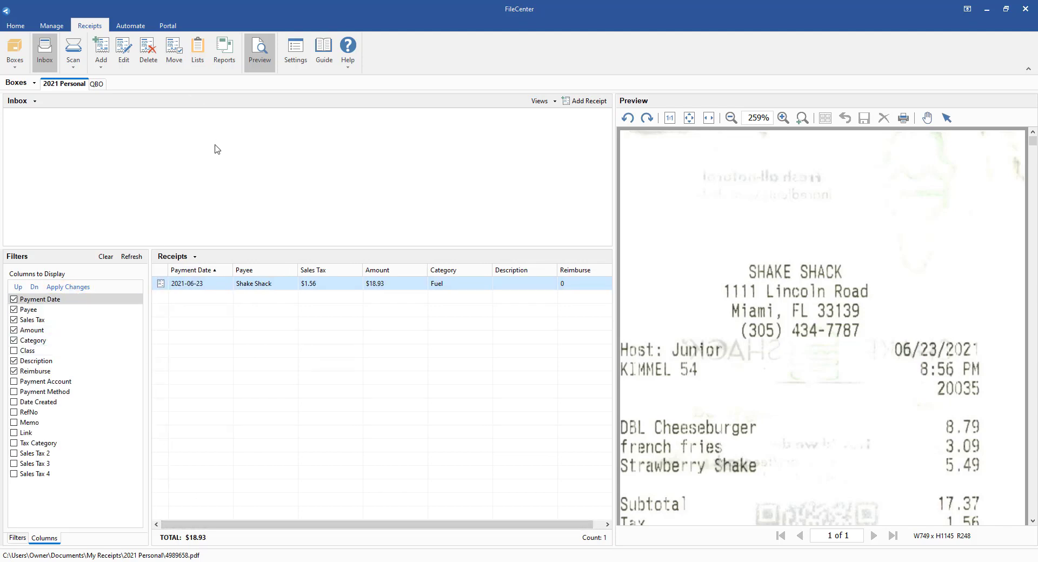
- Open the receipt reports and build a report titled Miami Conference for the 2021 Personal box without a template
click(230, 57)
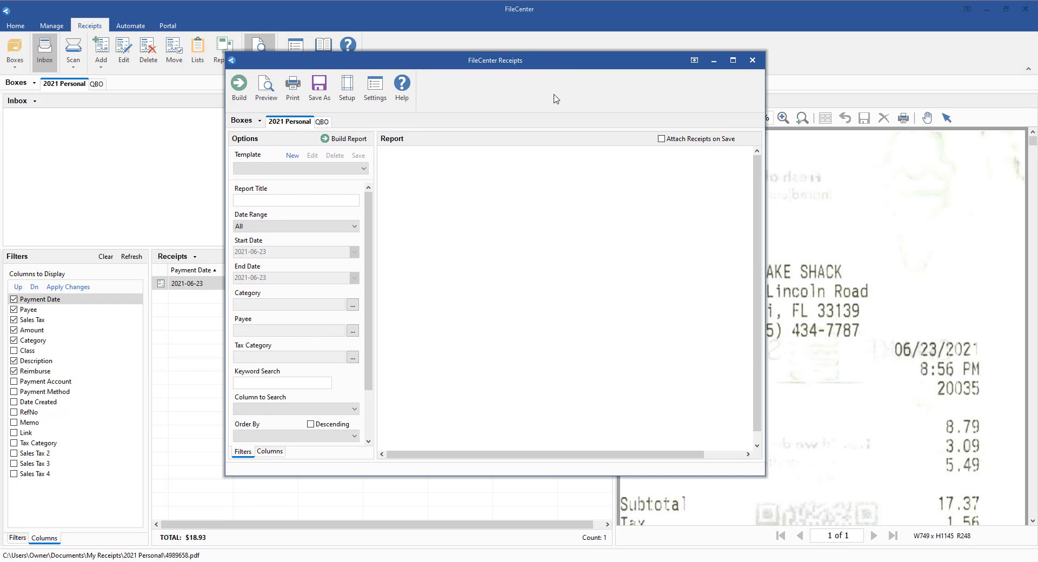
click(317, 171)
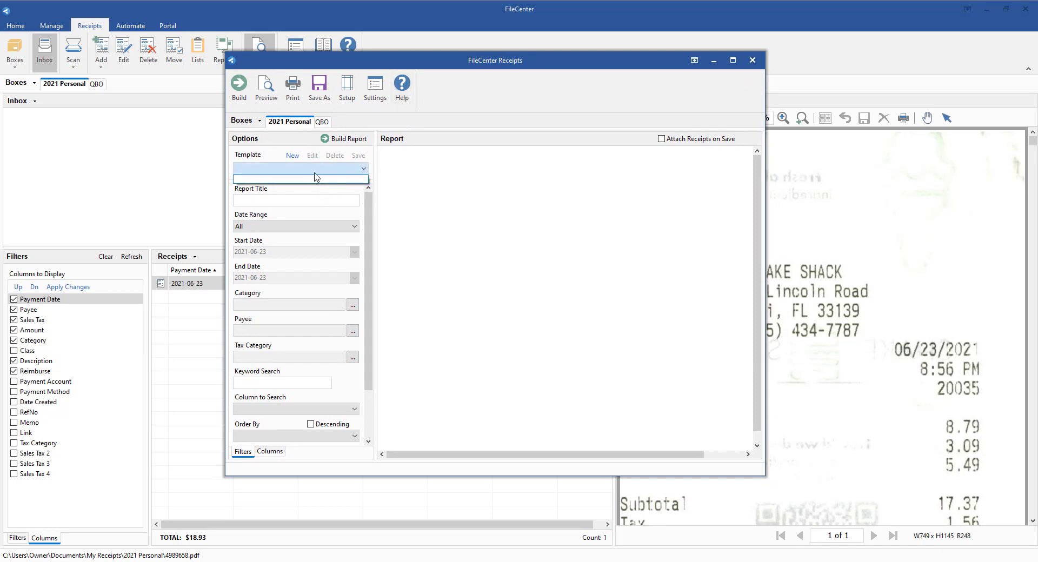
click(317, 178)
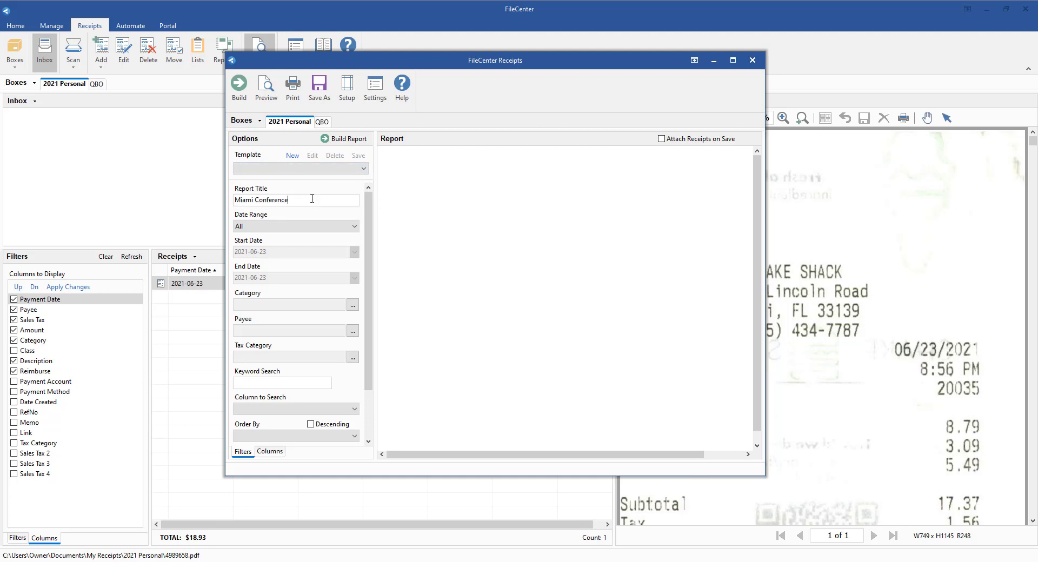
click(331, 139)
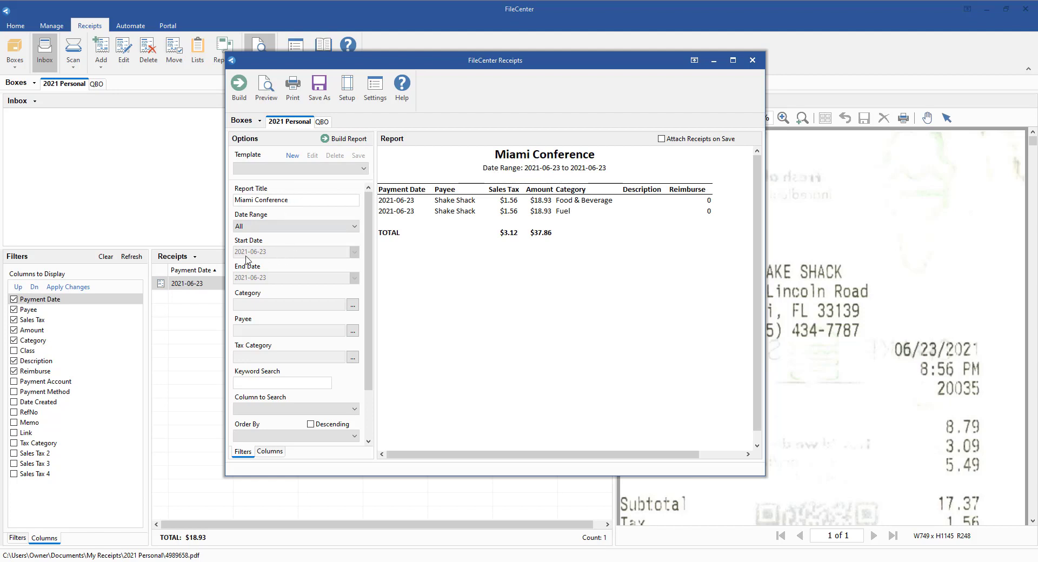
- Limit the report to a custom date range from 2021-06-01 to 2021-06-30 and rebuild it
click(272, 230)
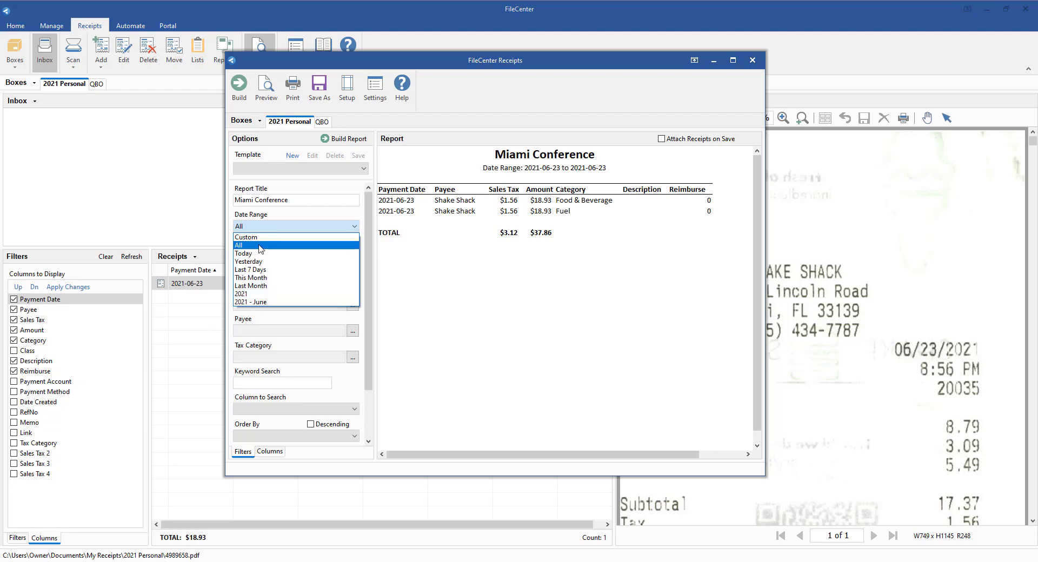
click(251, 236)
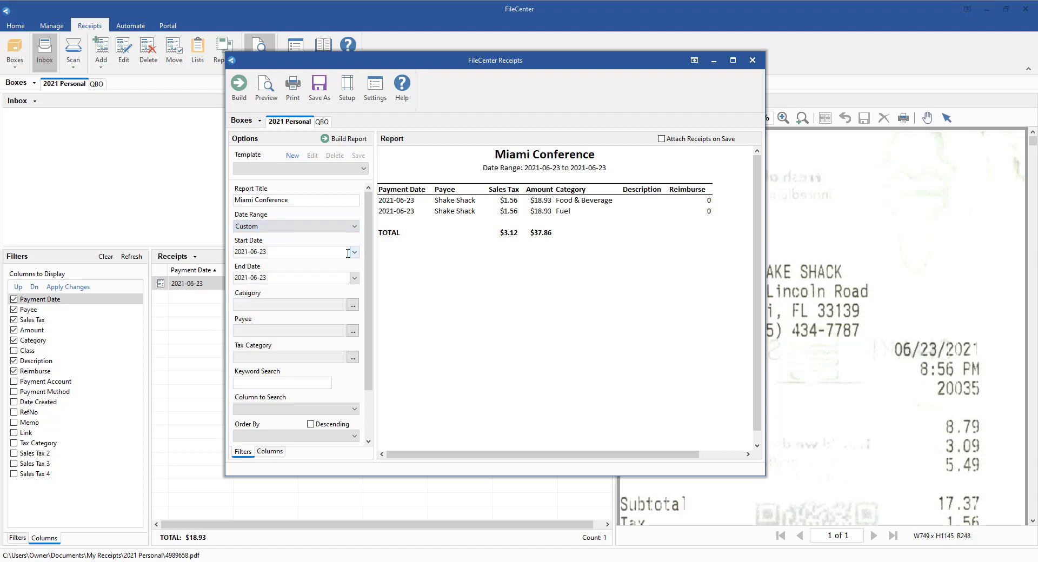
click(355, 253)
click(312, 290)
click(355, 278)
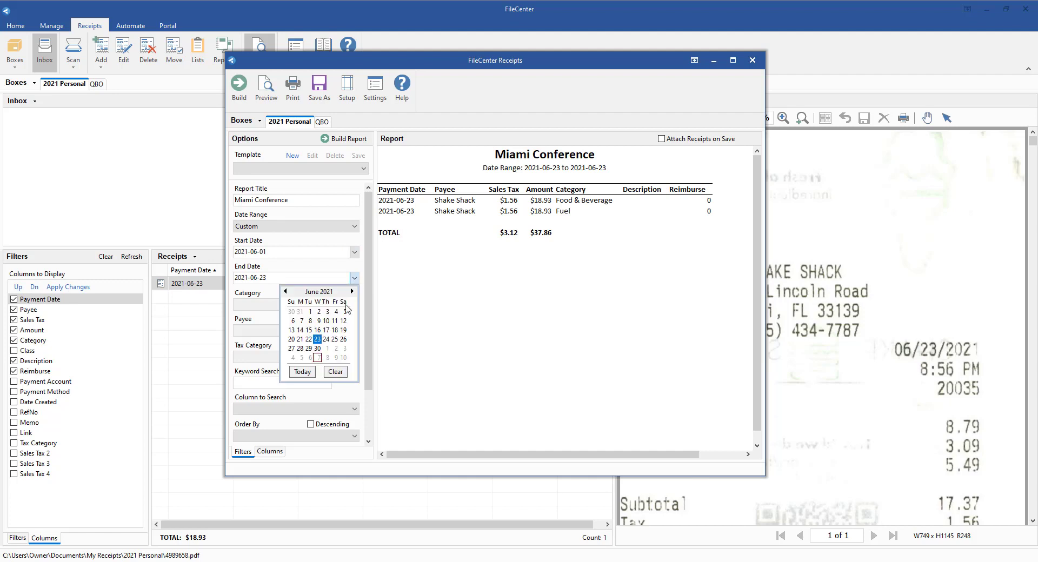
click(317, 352)
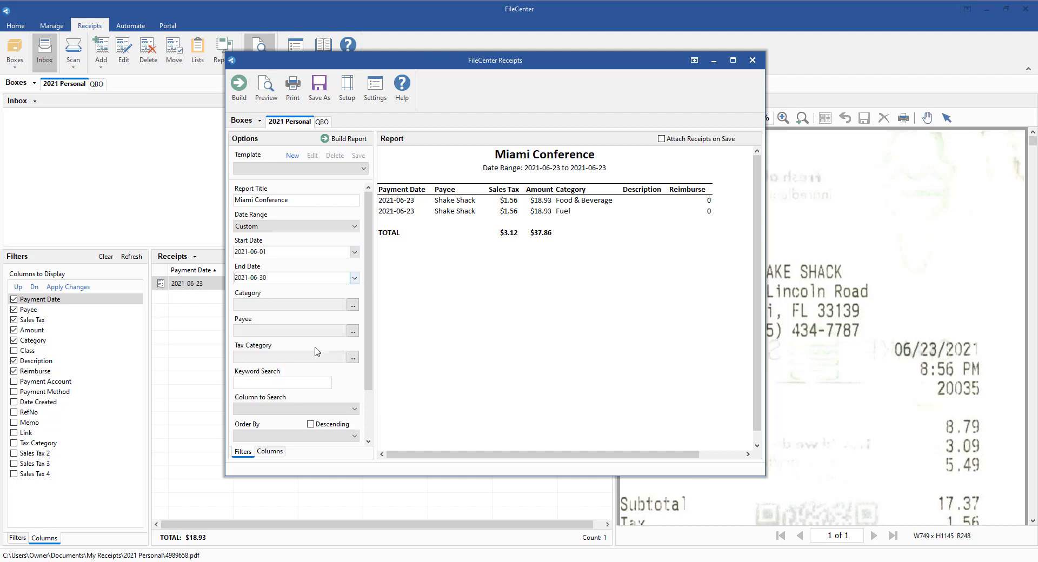
click(343, 139)
- Maximize the report window, order the Miami Conference report by Category, and rebuild it
click(733, 60)
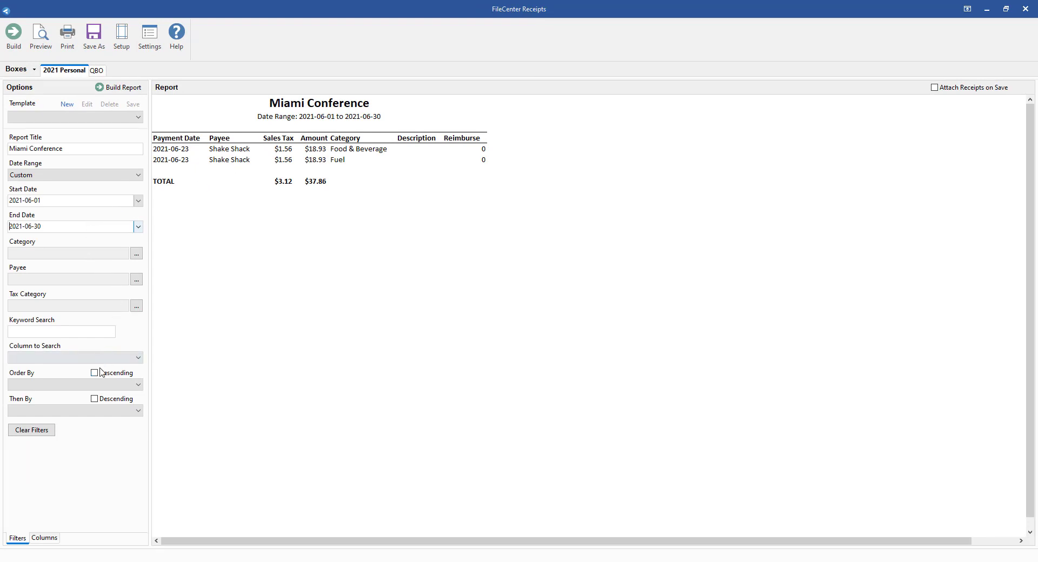
click(97, 387)
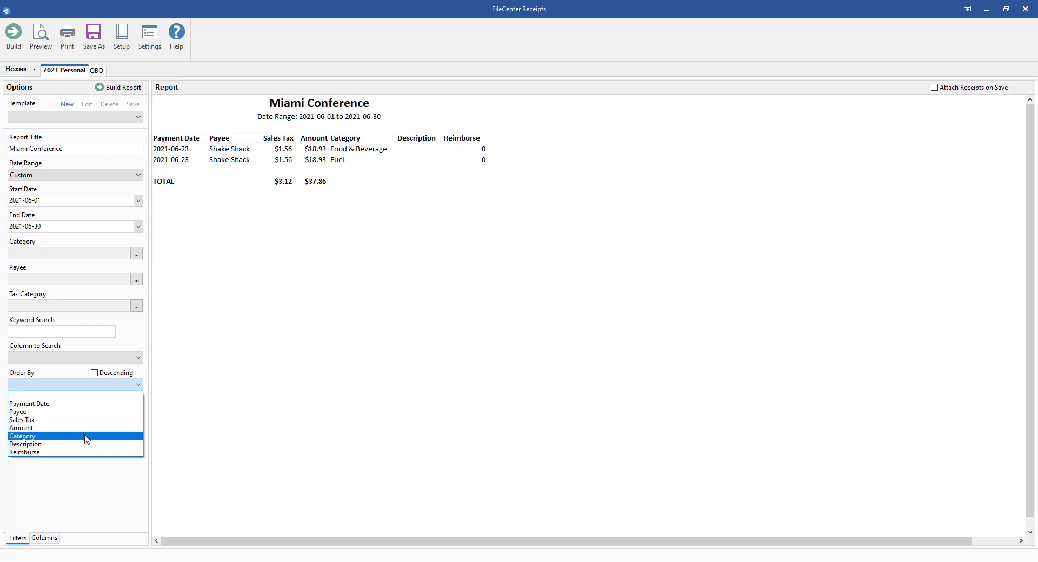
click(87, 437)
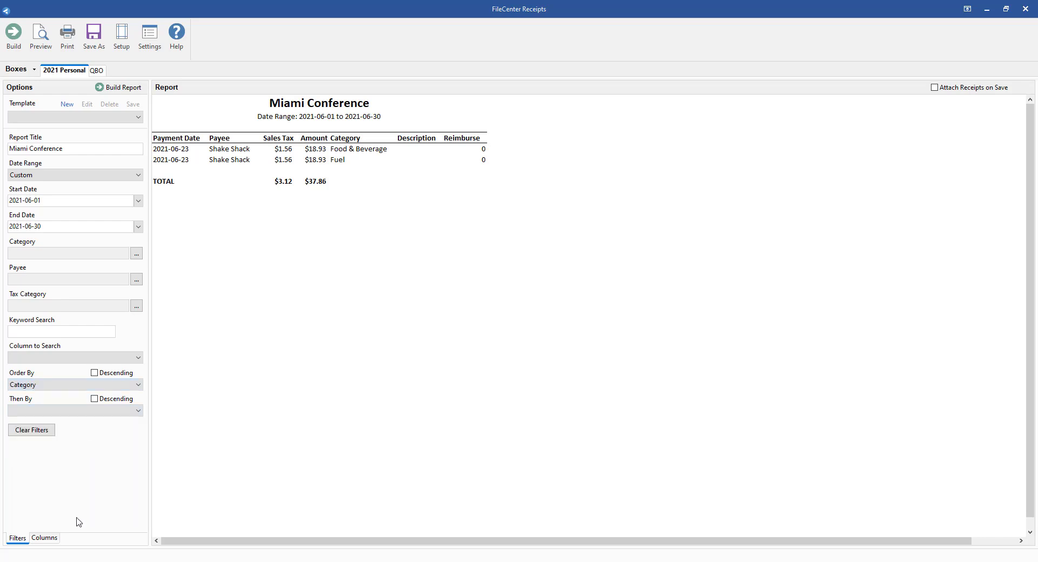
click(113, 88)
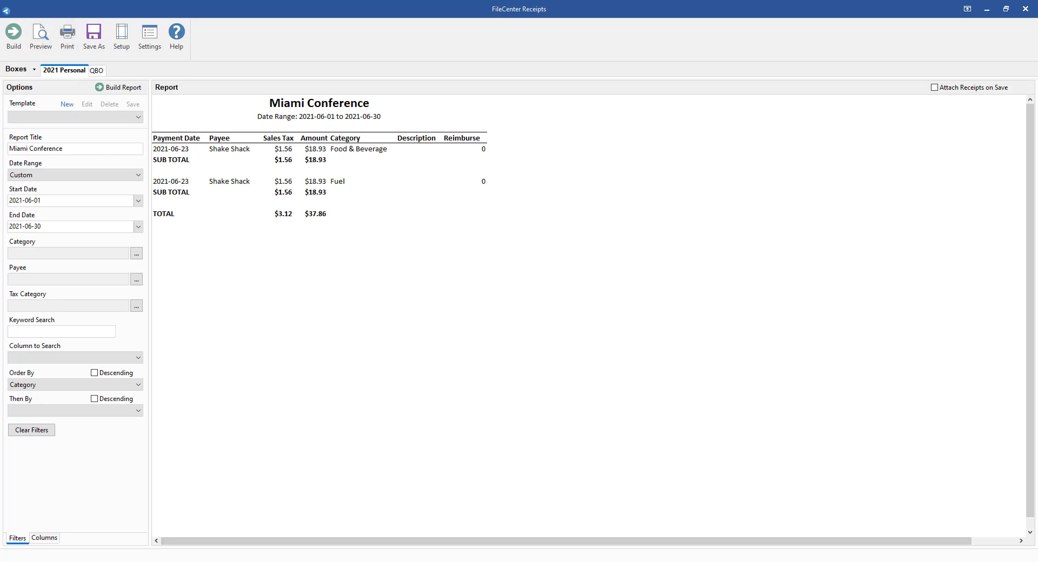
- Return to the receipts list and check the Fuel receipt's fields without changing them
click(304, 561)
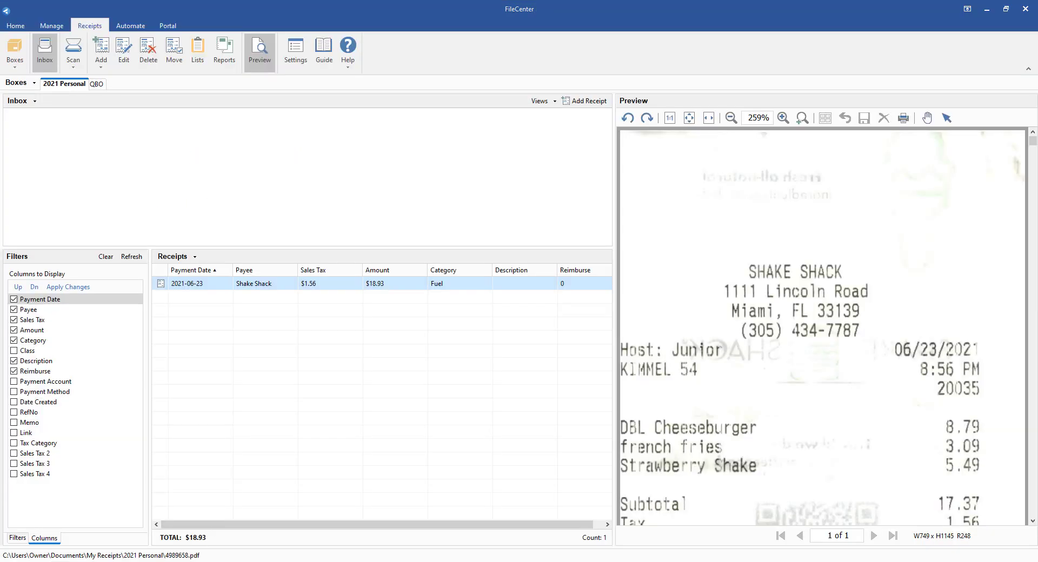
double_click(194, 282)
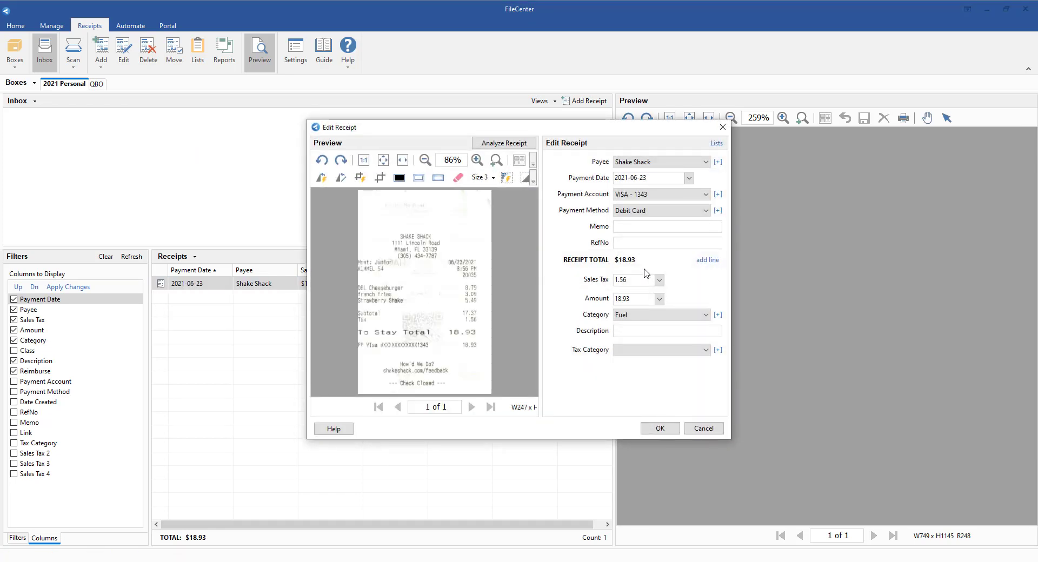
click(697, 428)
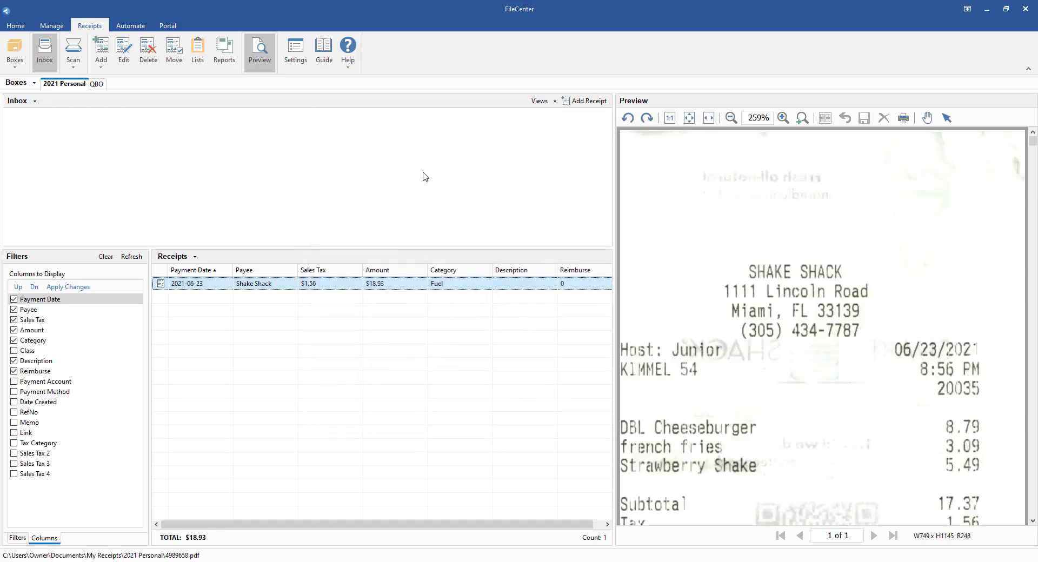
- Enable the Reimburse field among the receipt fields in the receipt settings
click(301, 61)
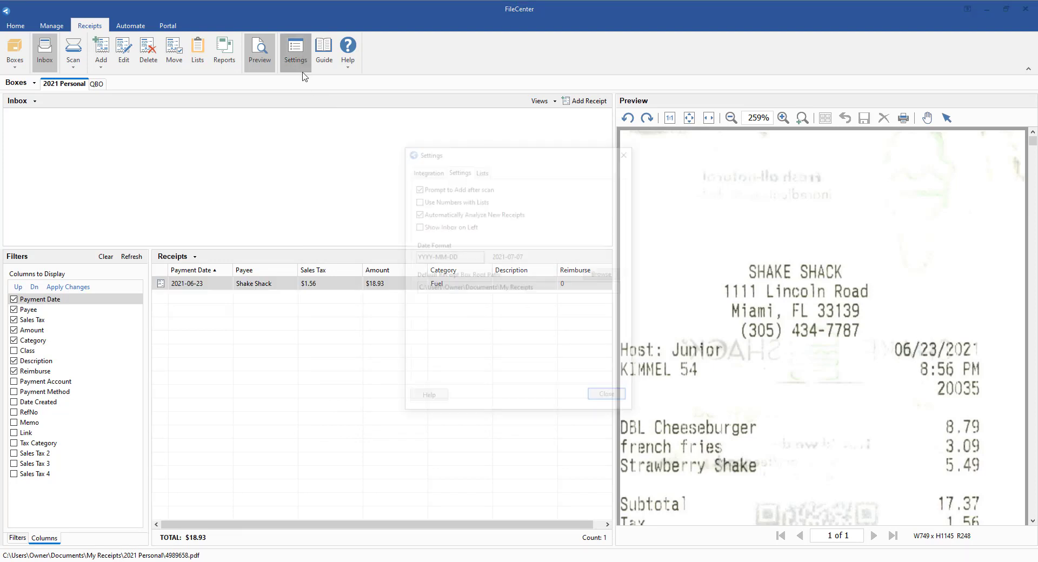
click(479, 170)
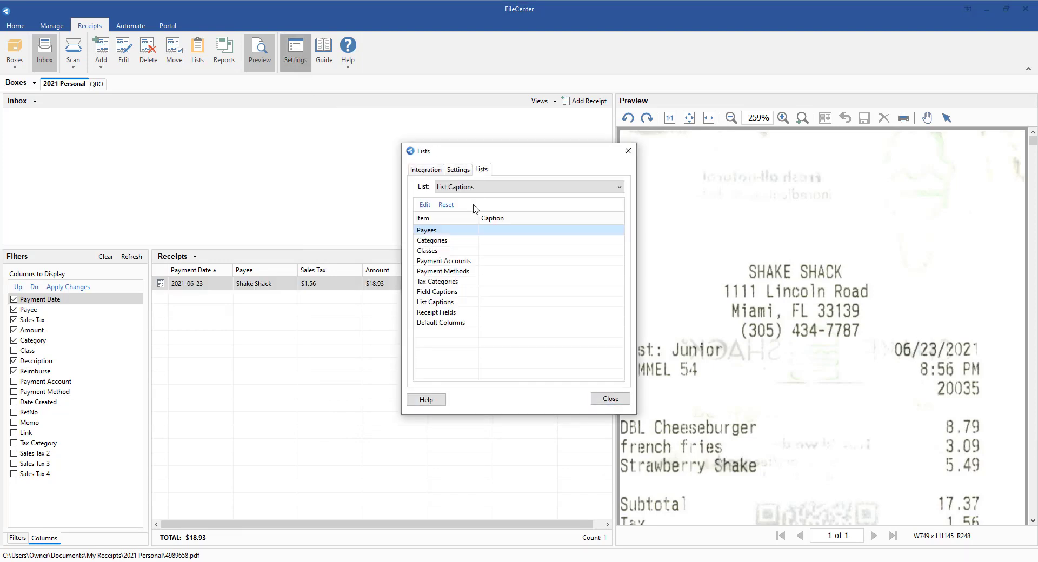
click(457, 185)
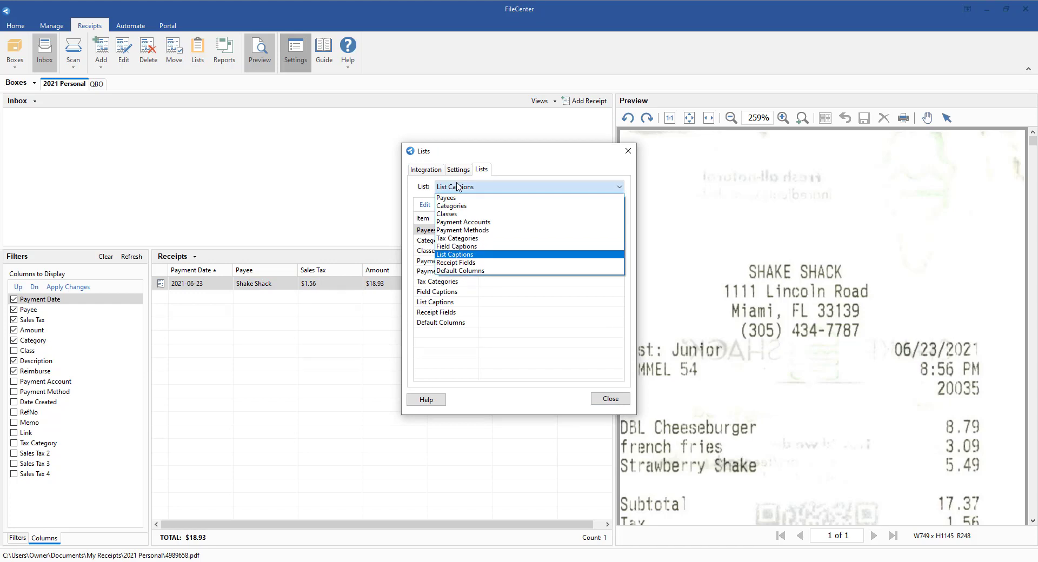
click(463, 263)
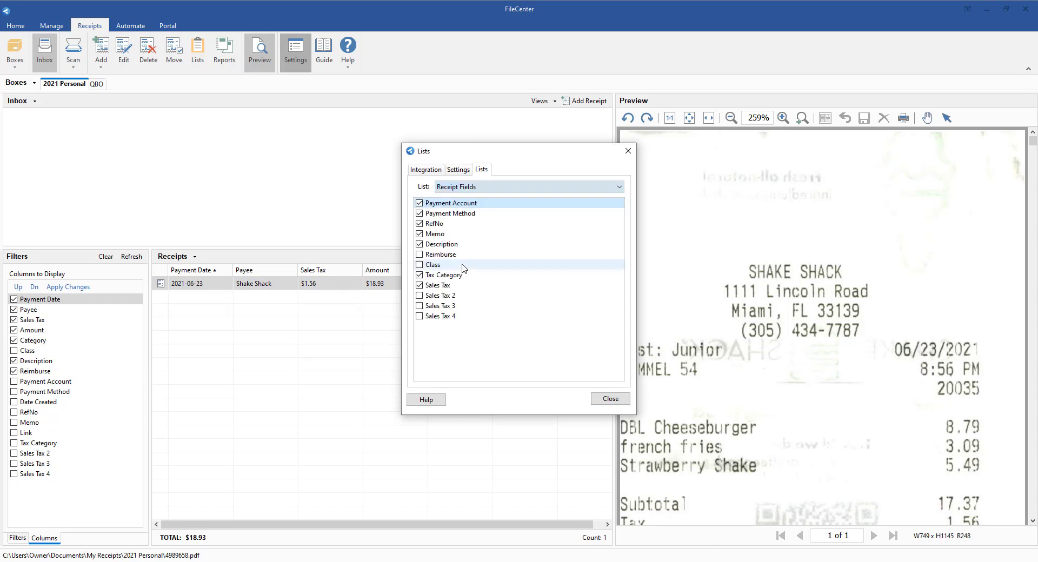
click(431, 257)
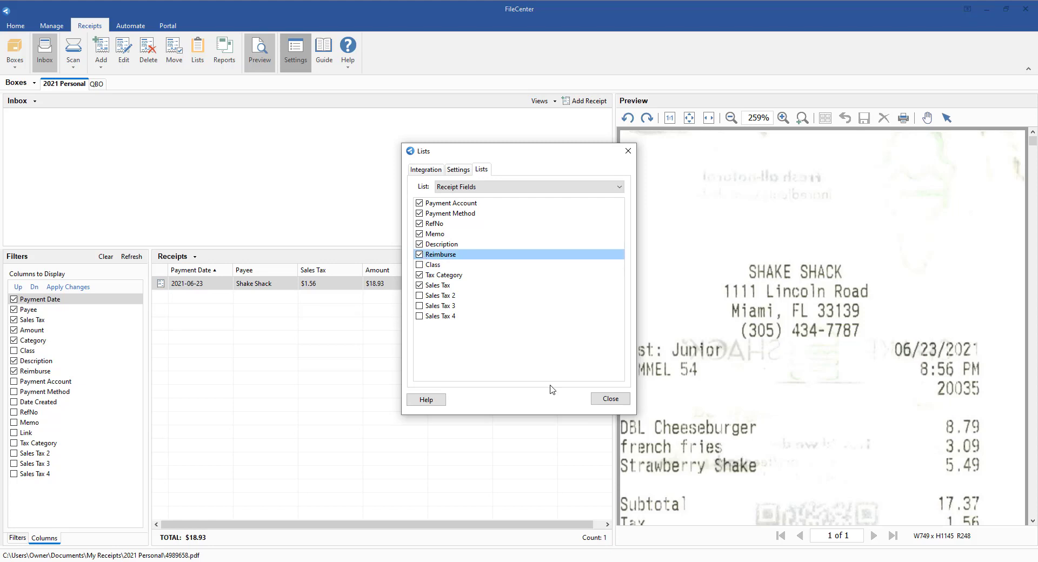
click(610, 399)
- Mark the Shake Shack Fuel receipt as reimbursable and rebuild the Miami Conference report
click(246, 285)
double_click(246, 285)
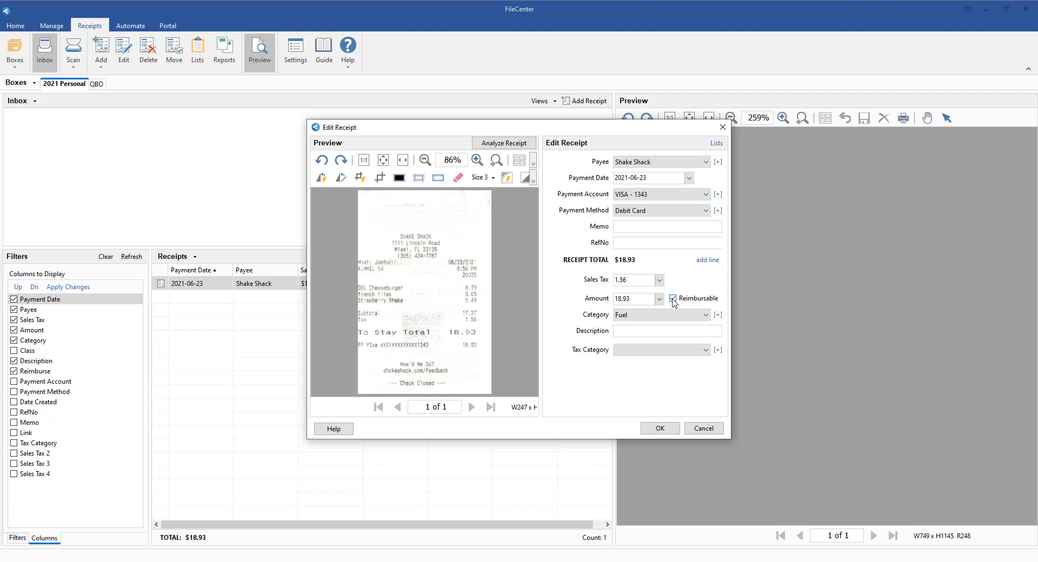
click(660, 428)
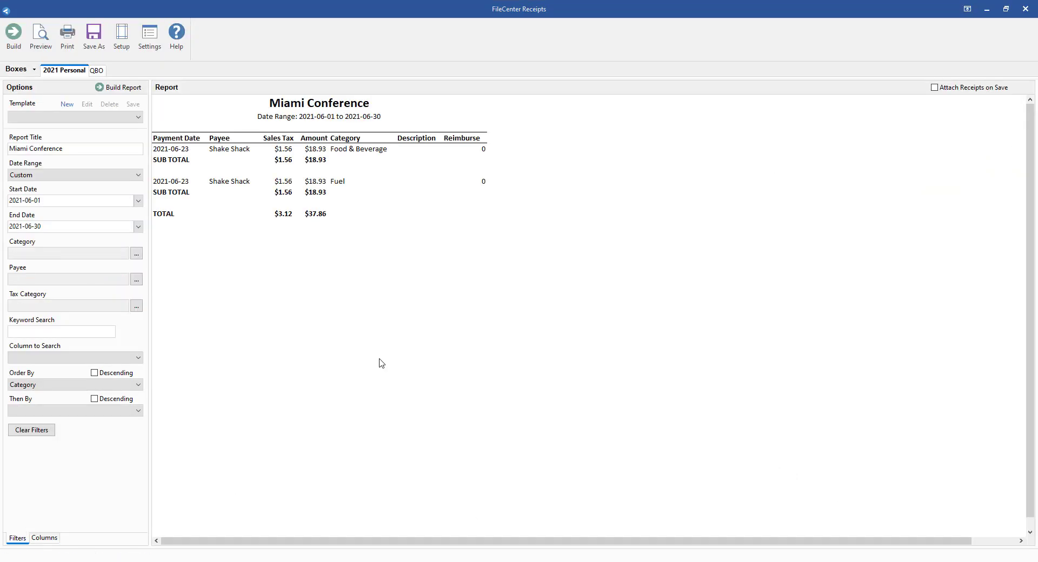
click(133, 94)
- Try a keyword search for 1 in the report's Reimburse column and clear the keyword
click(109, 360)
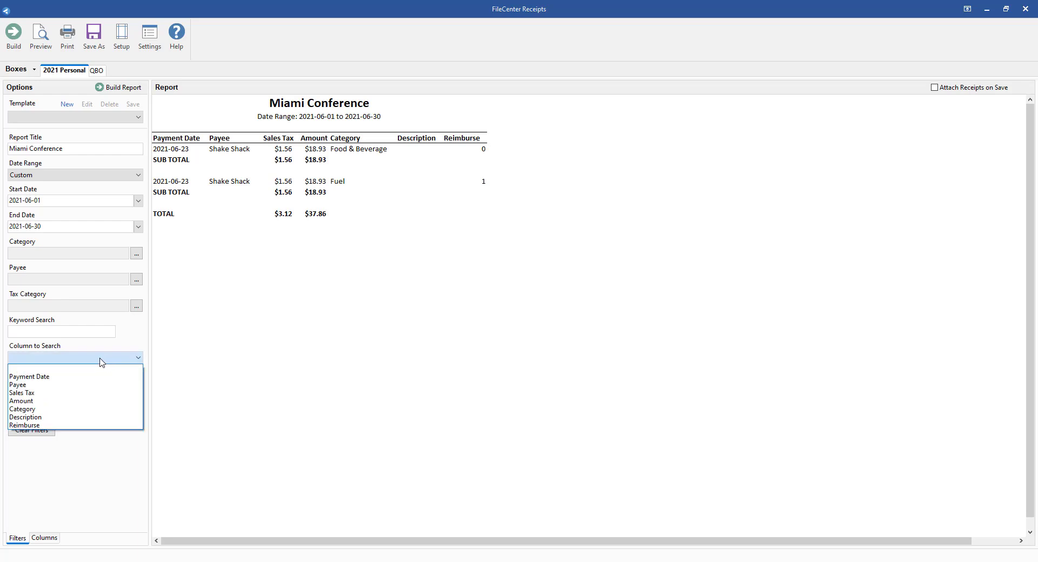
click(35, 426)
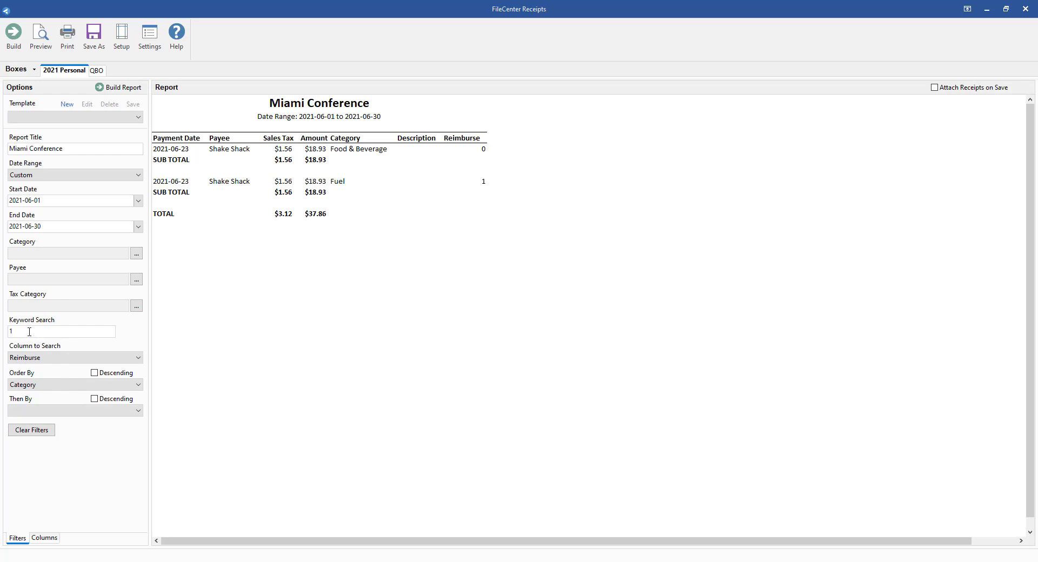
key(BackSpace)
- Save the report with its receipts attached as a PDF named Miami on the Desktop
click(93, 42)
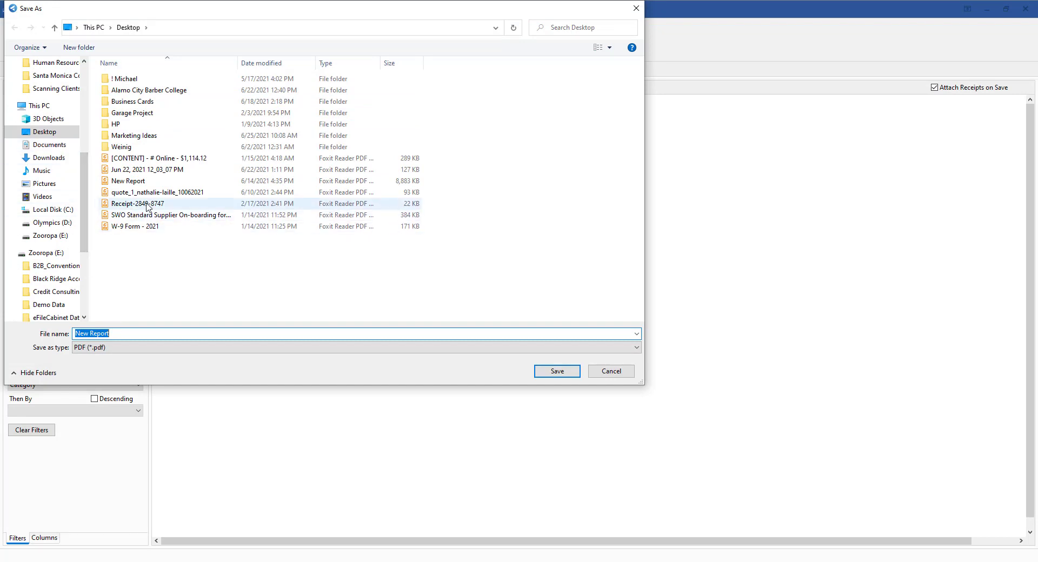
click(51, 132)
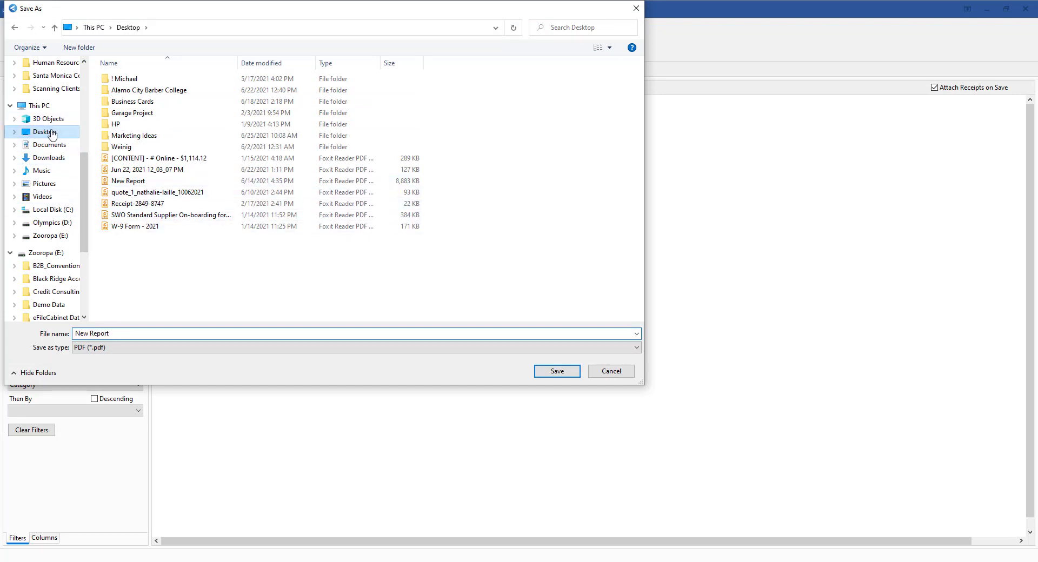
click(128, 332)
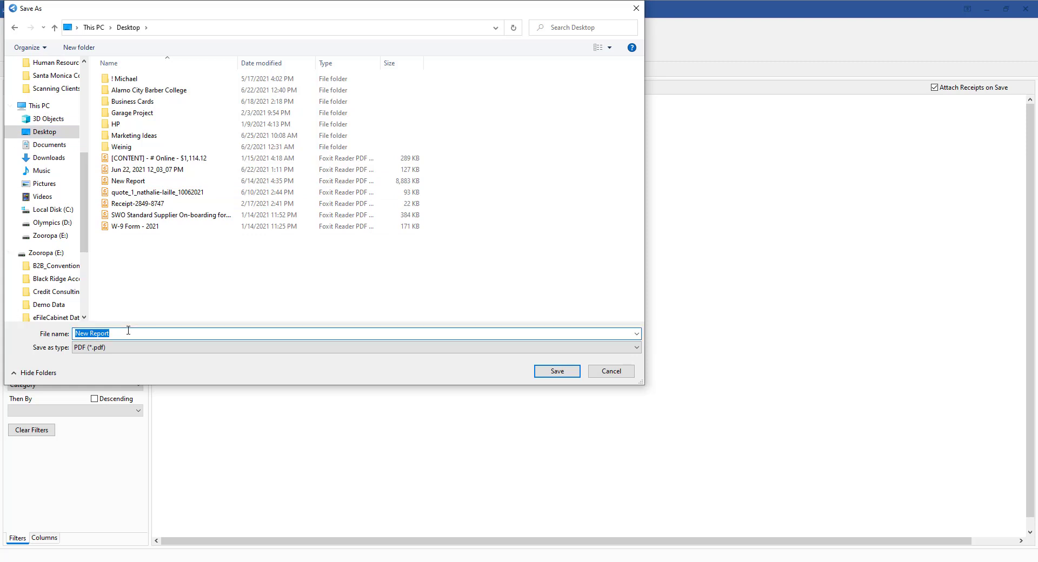
text(Miami)
key(Return)
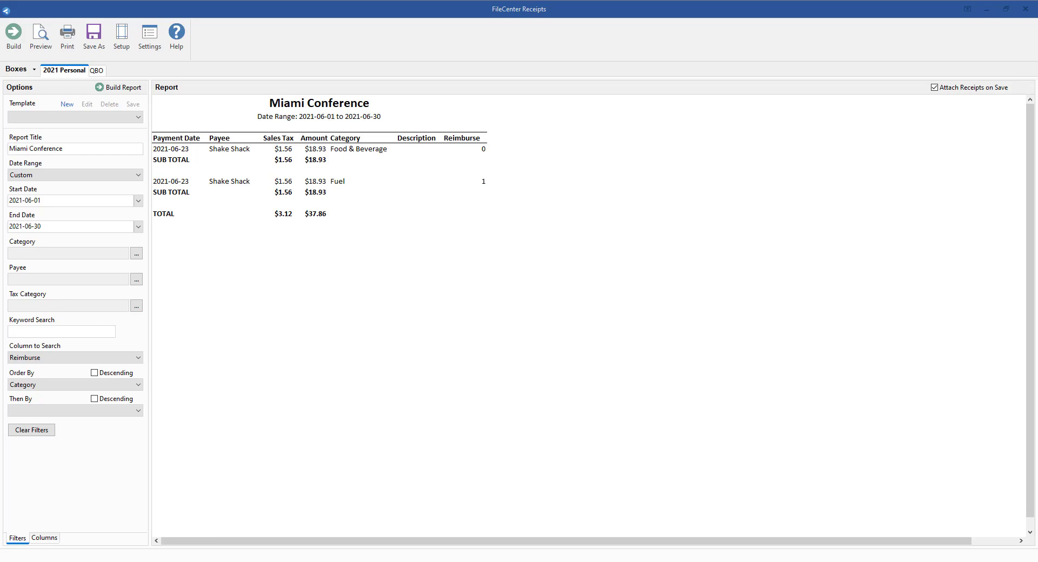
- Switch to File Explorer, open the Miami PDF from the Desktop, and maximize the viewer
drag(146, 561, 458, 52)
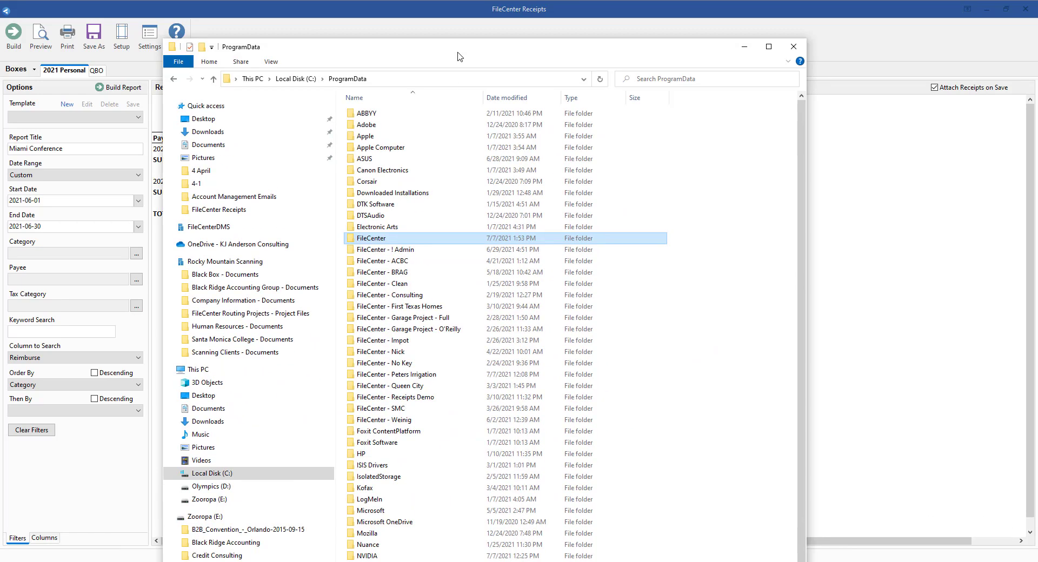
click(214, 396)
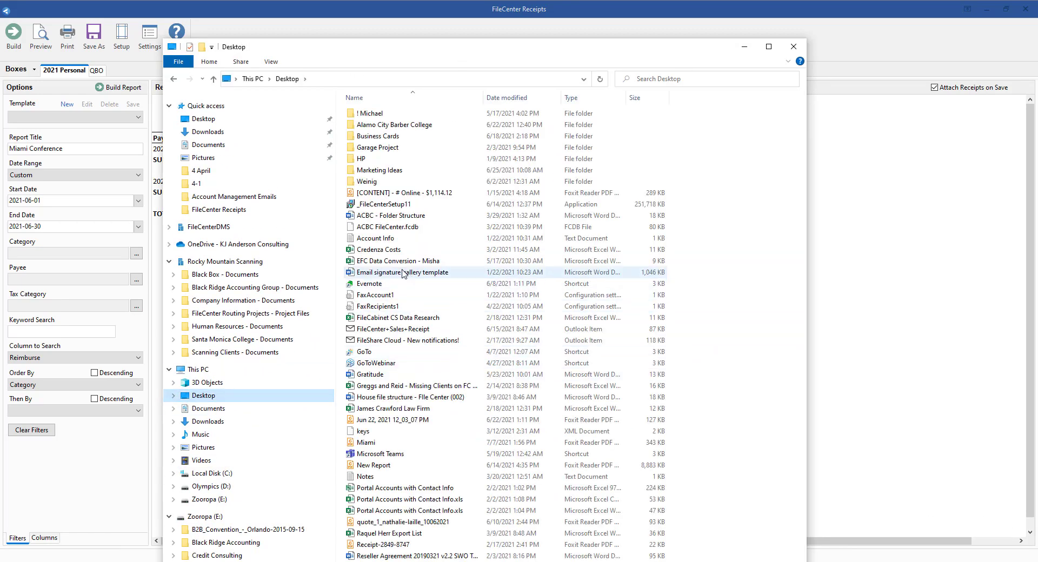
click(365, 443)
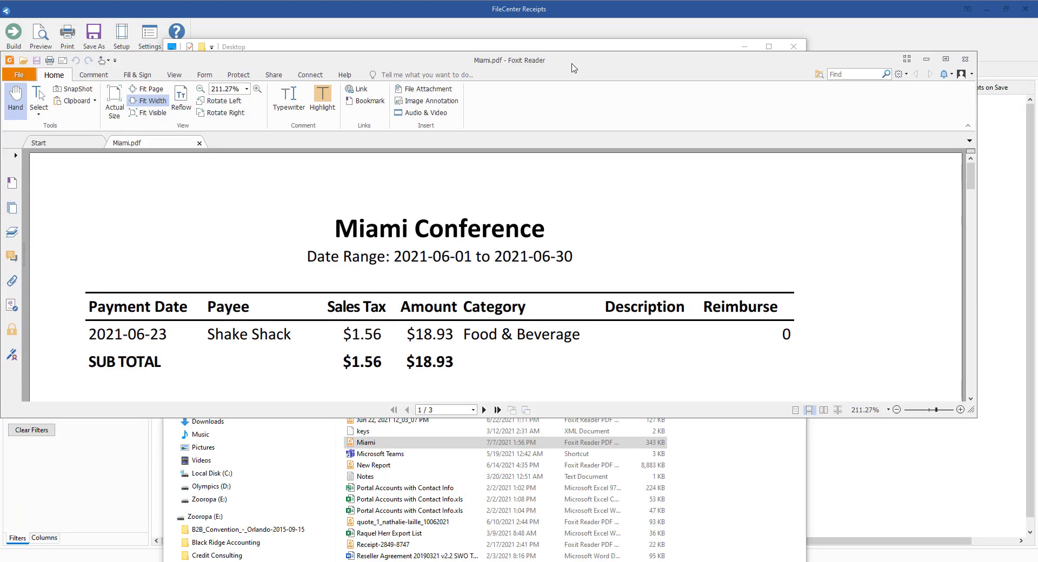
double_click(574, 67)
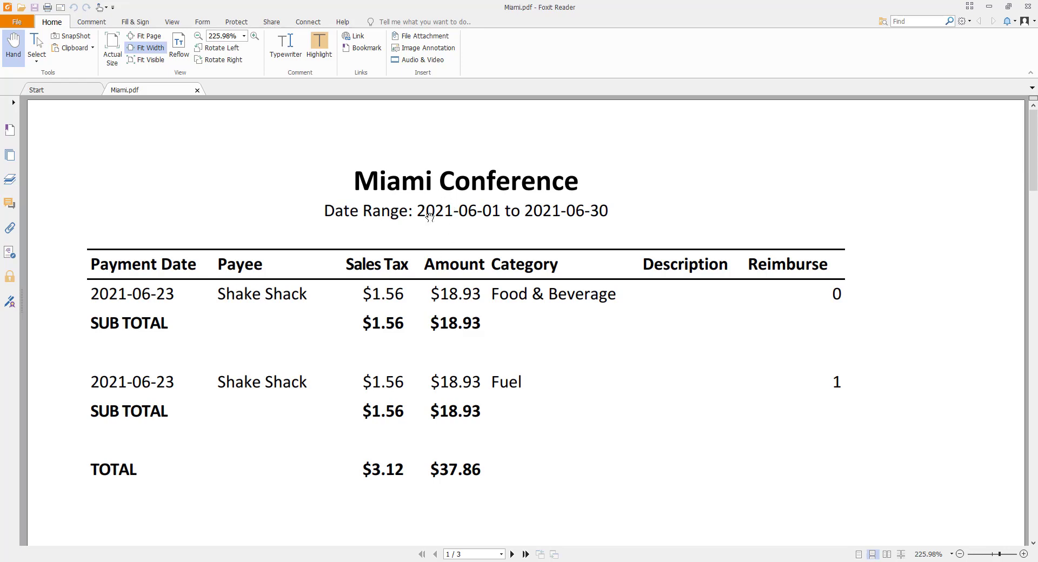
- Read through the Miami PDF's report page and attached receipt images, and close the viewer
scroll(430, 327, down, 8)
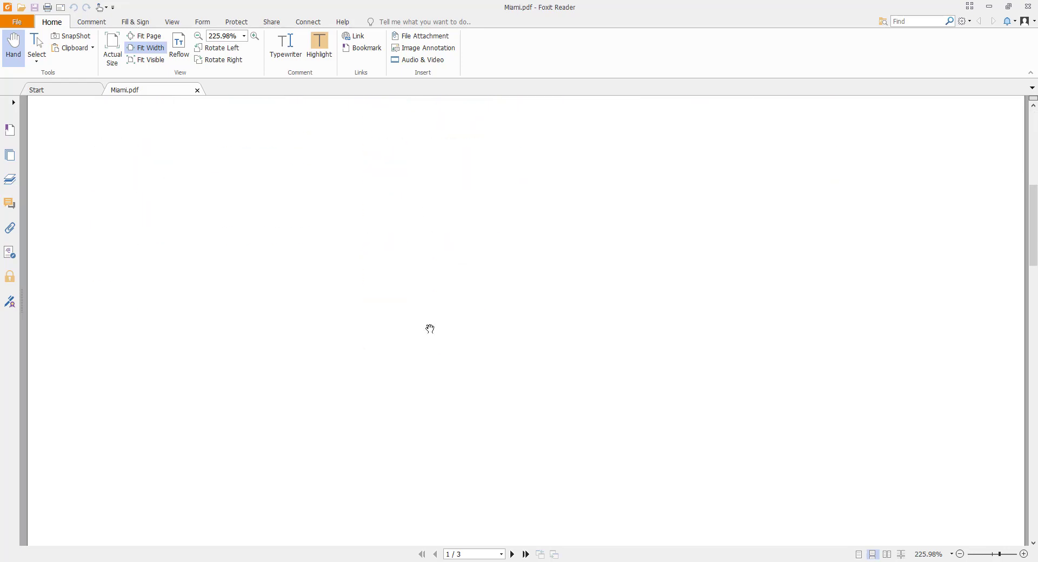
scroll(429, 328, down, 10)
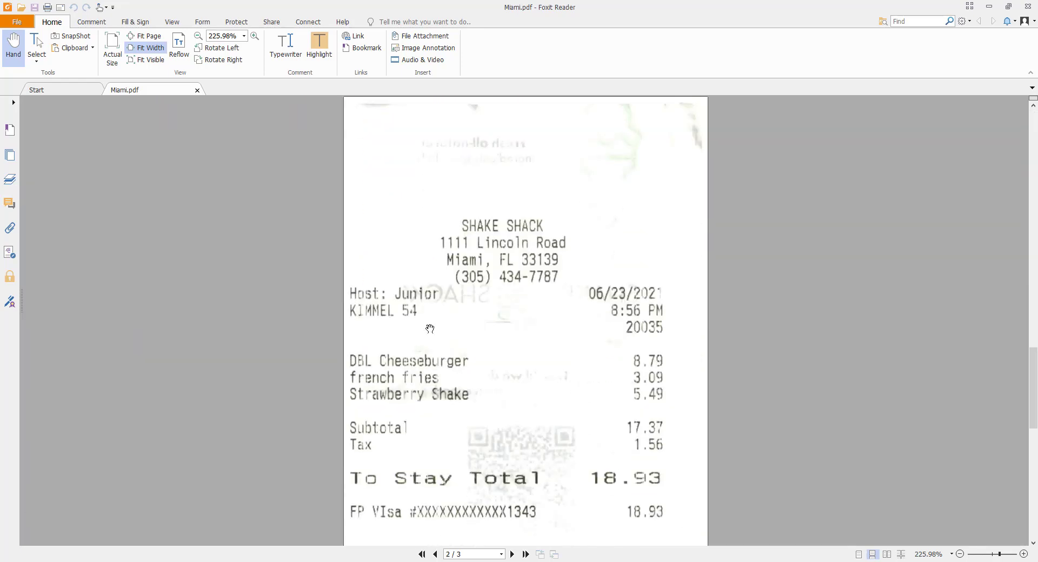
scroll(430, 328, down, 10)
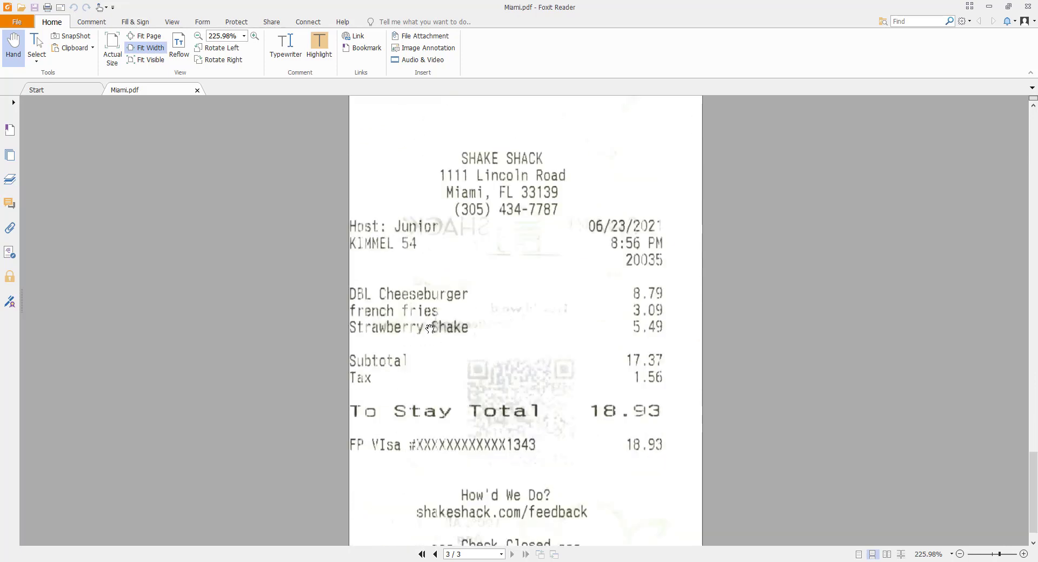
scroll(430, 328, down, 1)
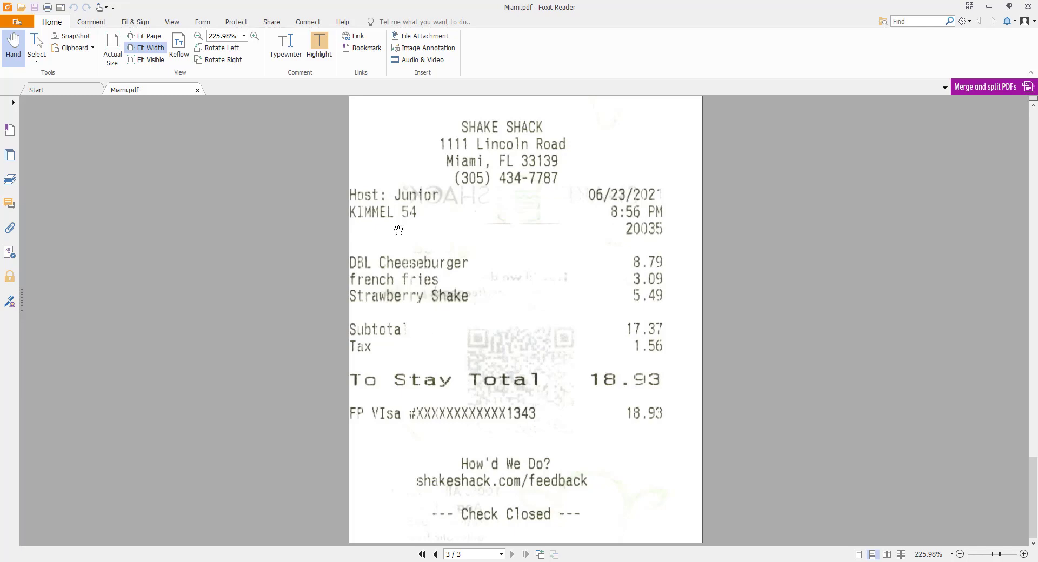
click(1030, 8)
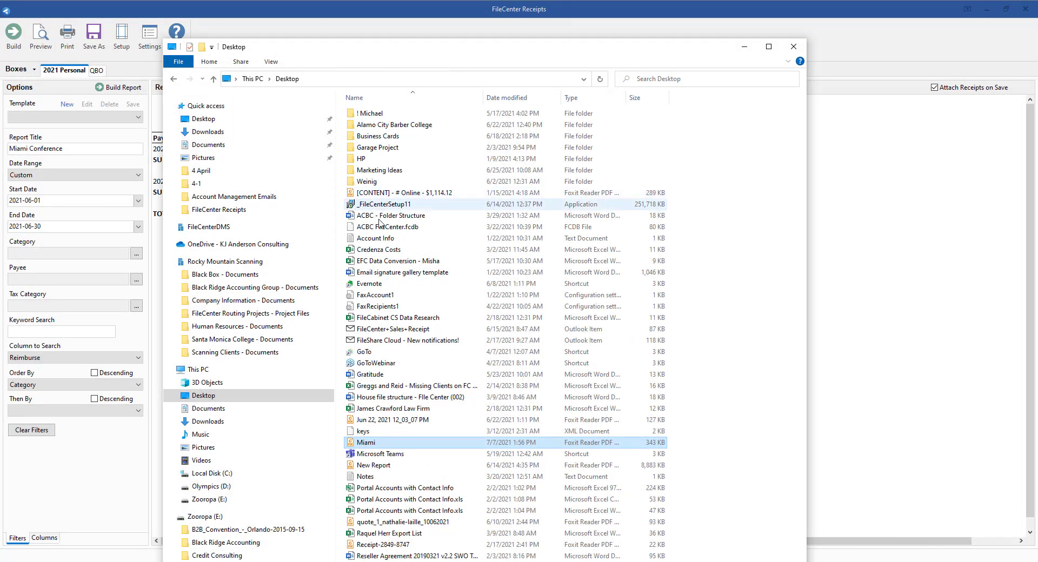
- Close the report window and return to the main FileCenter receipts view
click(876, 149)
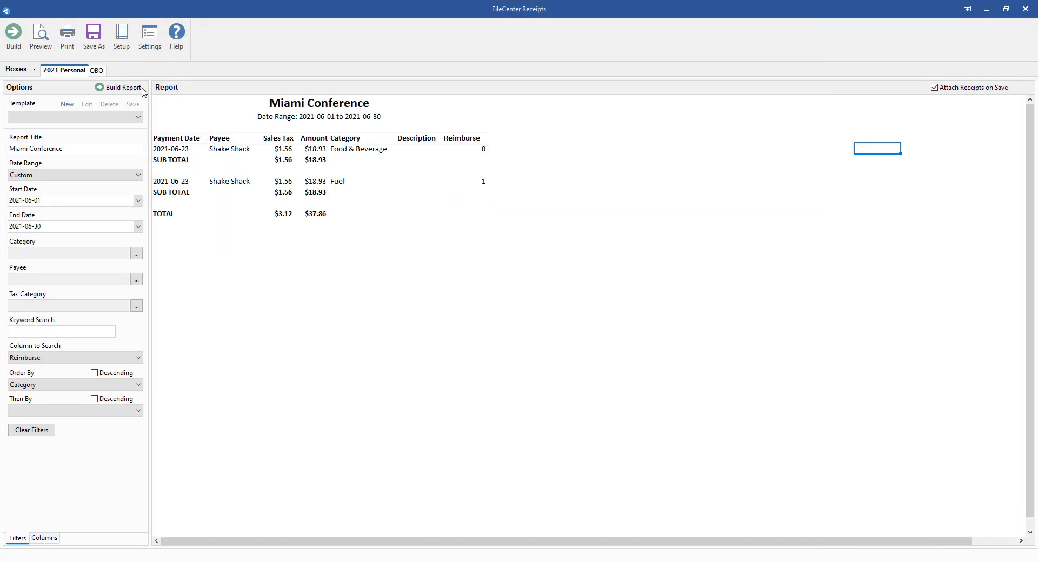
click(1025, 9)
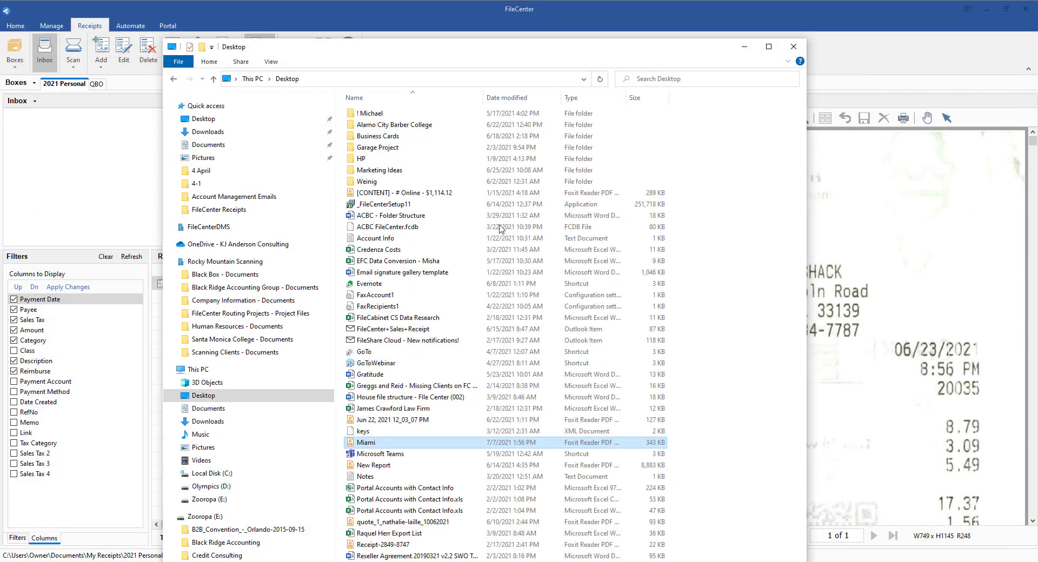
click(901, 190)
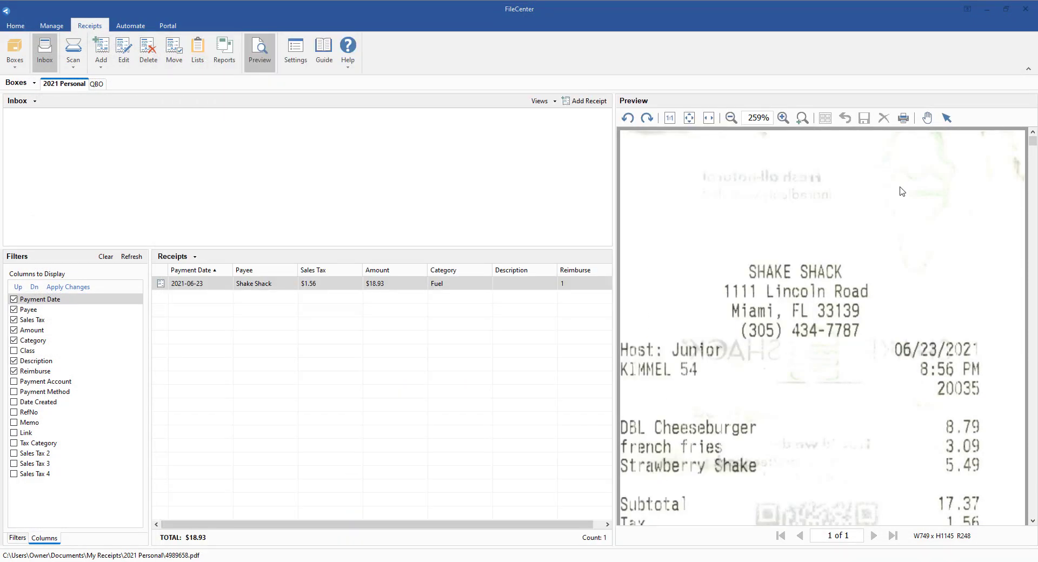
- Set up a new inbox that points to the Receipts folder in the OneDrive - KJ Anderson Consulting directory
click(34, 101)
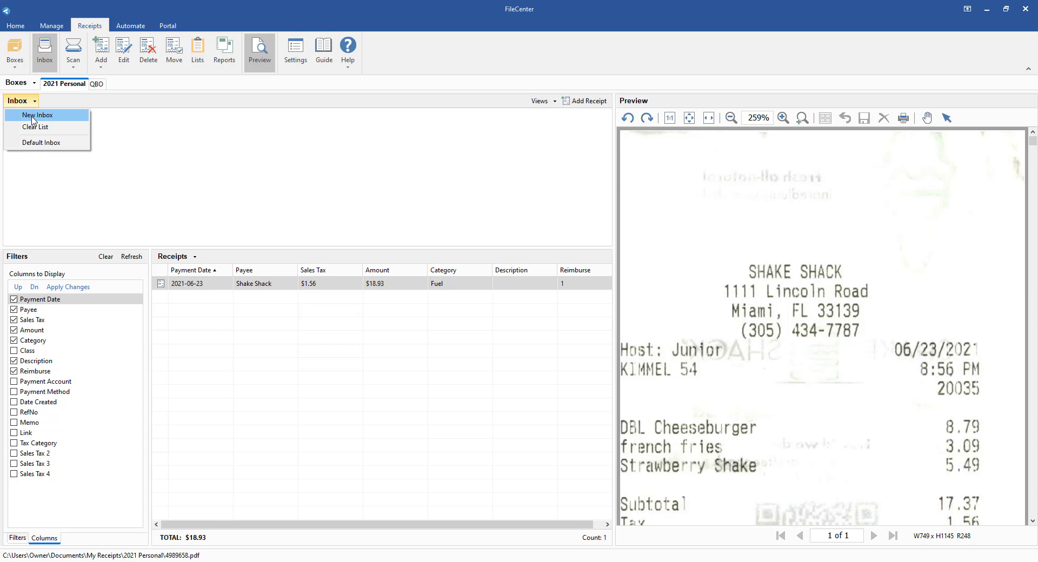
click(33, 120)
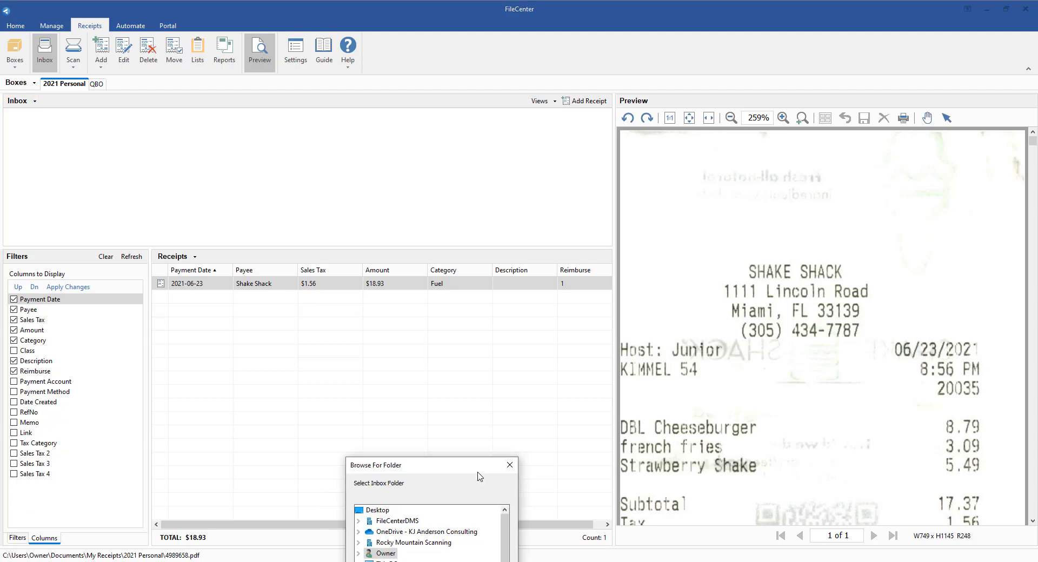
double_click(467, 225)
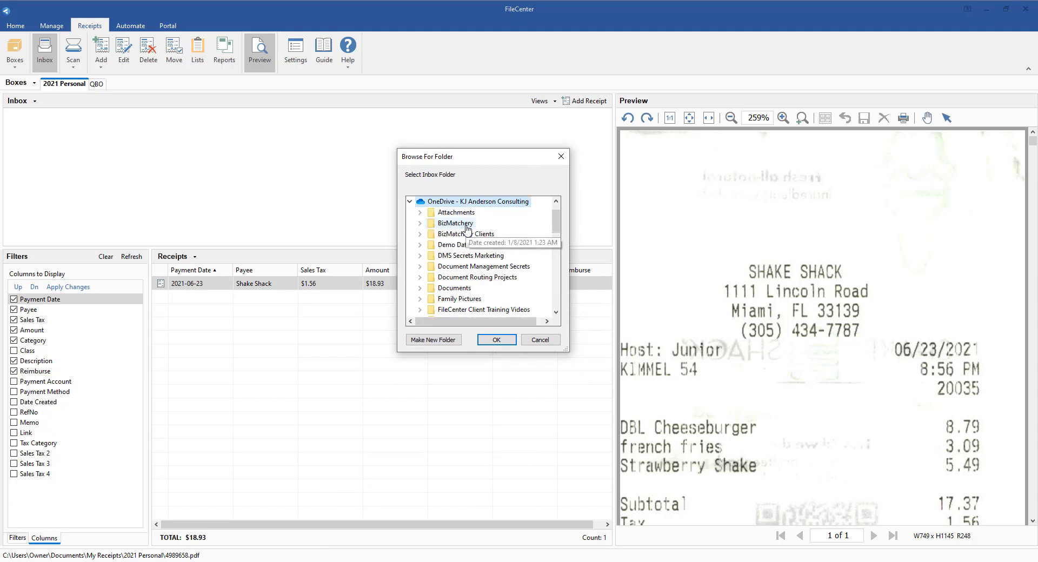
scroll(487, 270, down, 2)
scroll(489, 286, down, 3)
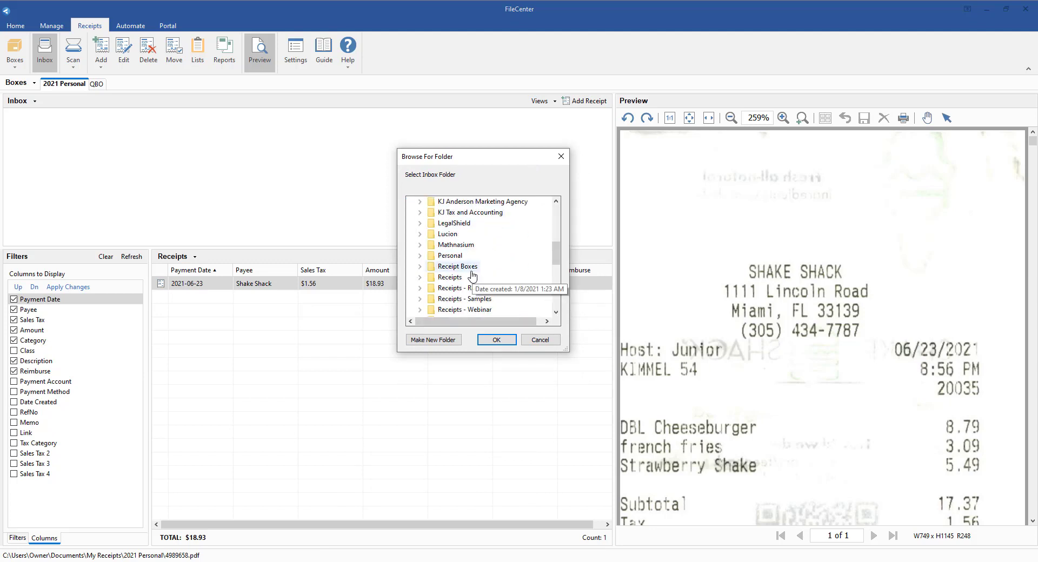
scroll(475, 279, down, 1)
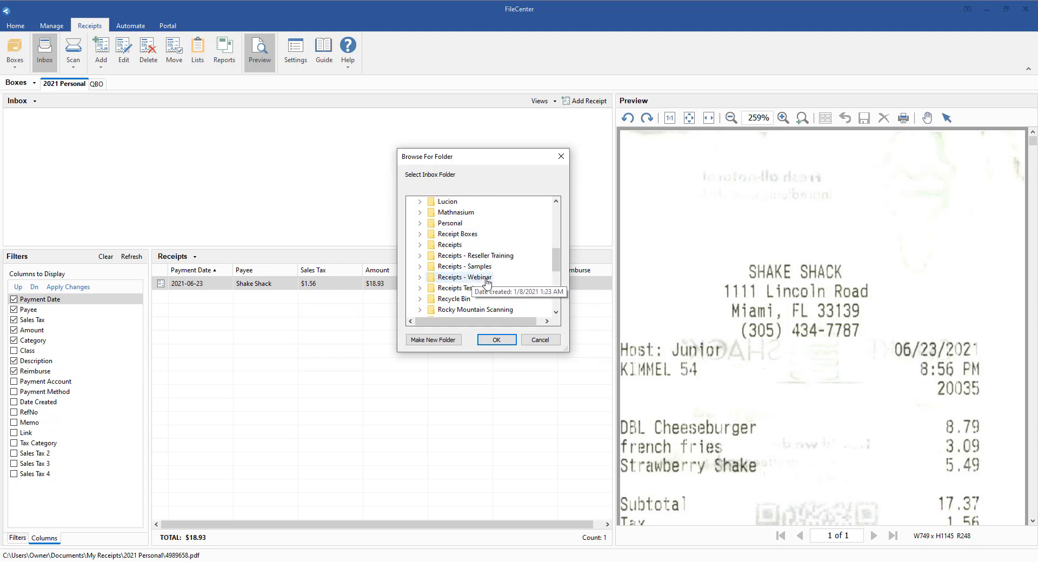
click(450, 246)
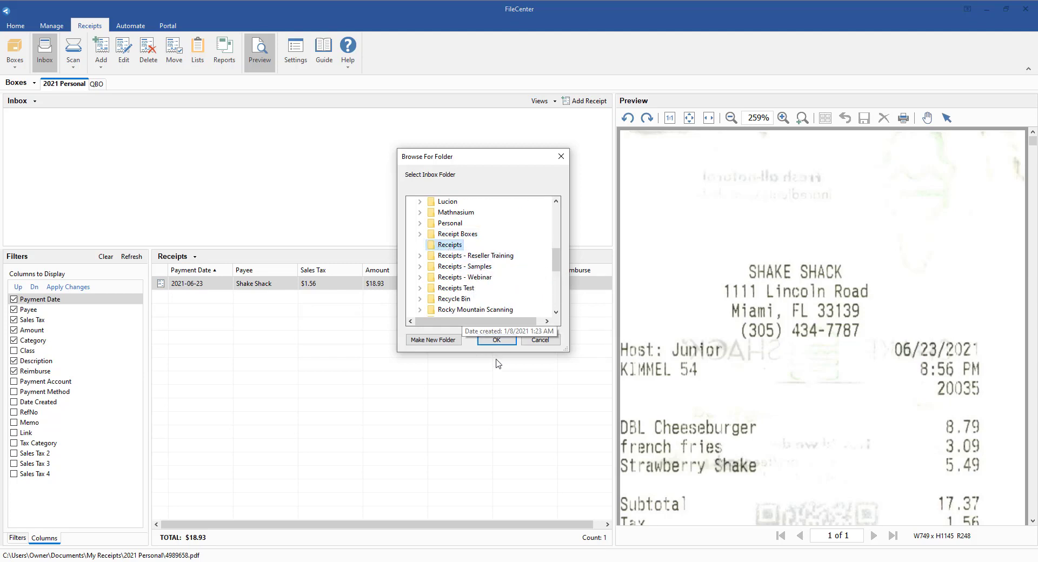
click(496, 340)
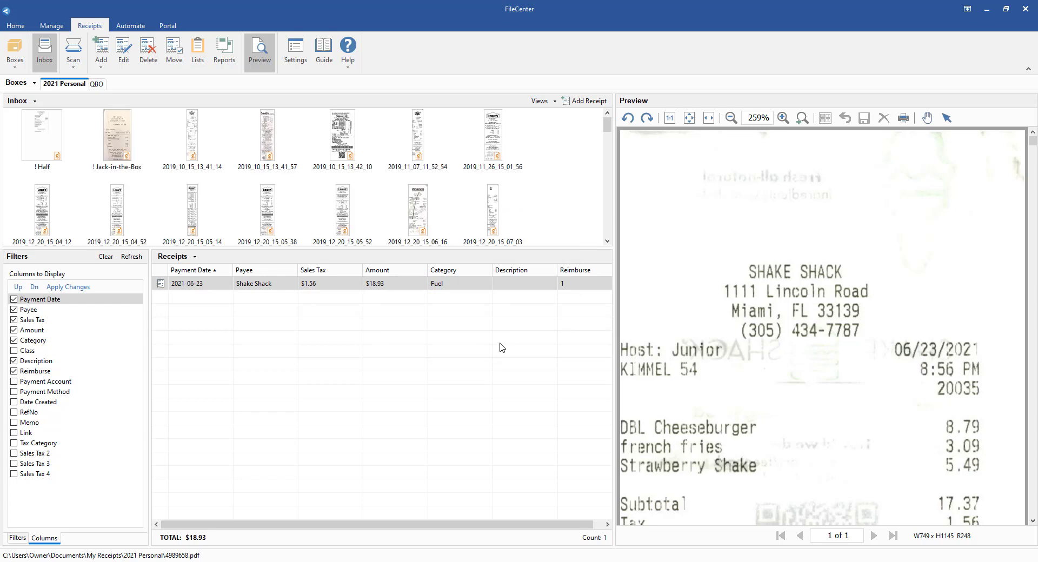
- Preview several of the scanned receipts in the new inbox, from the 2019 and 2020 scans
click(265, 217)
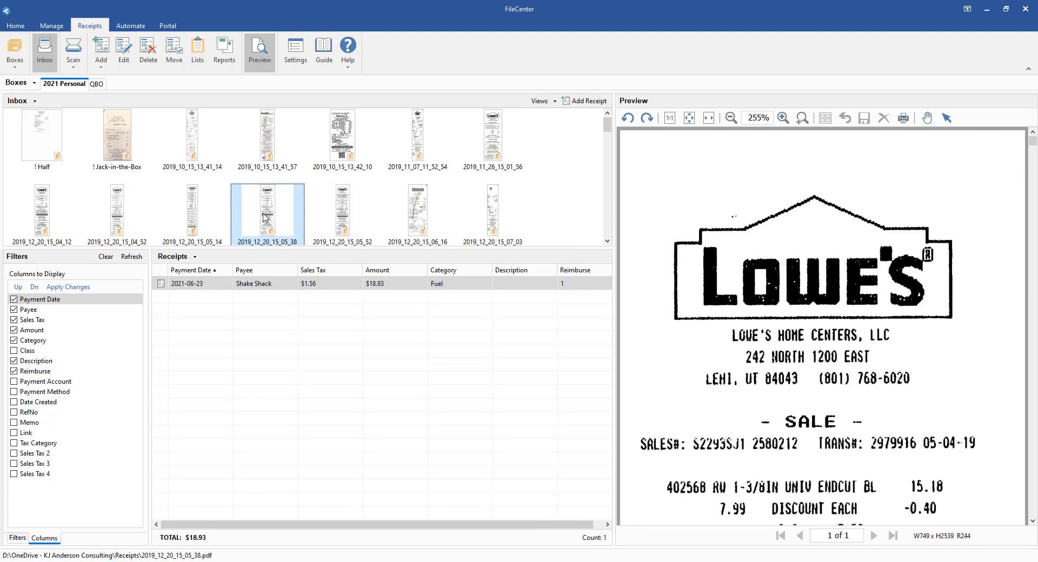
click(425, 199)
click(502, 208)
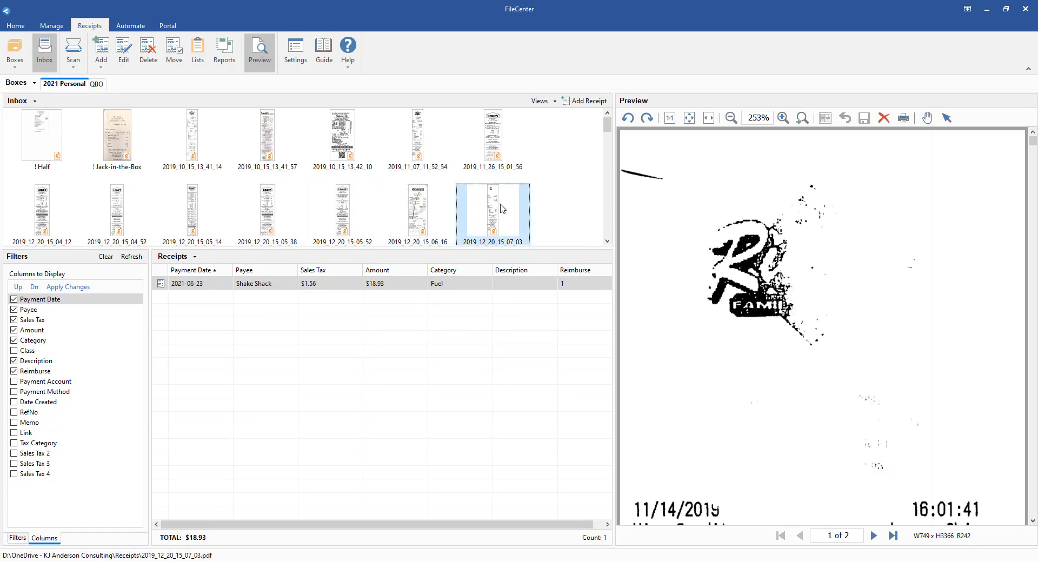
scroll(498, 208, down, 5)
click(478, 208)
click(409, 211)
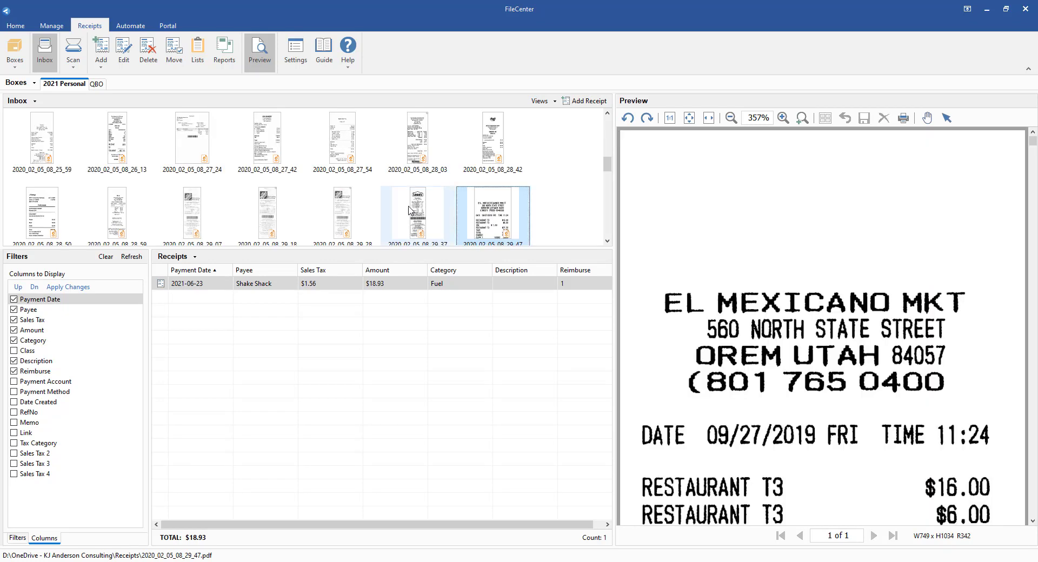